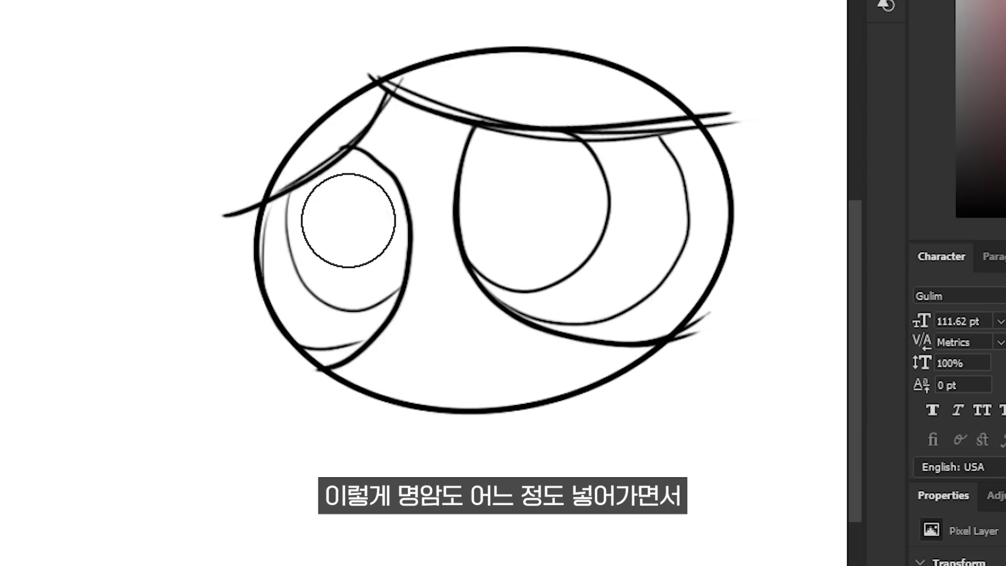
# Shade both irises grey and redraw the left arm's outer outline.
pyautogui.moveTo(342, 224)
pyautogui.mouseDown()
pyautogui.moveTo(325, 208)
pyautogui.moveTo(349, 190)
pyautogui.moveTo(371, 254)
pyautogui.mouseUp()
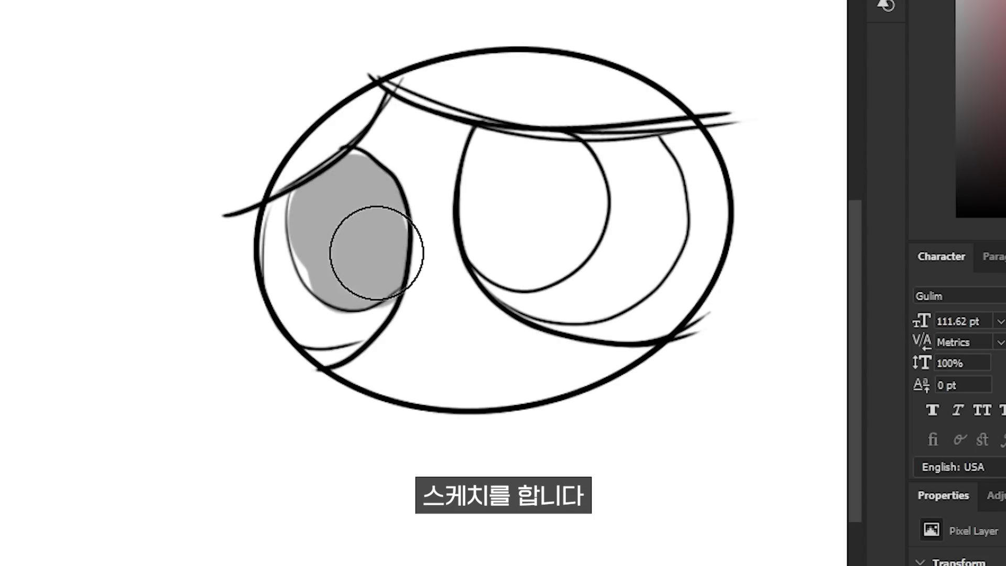
pyautogui.moveTo(503, 220); pyautogui.dragTo(542, 165)
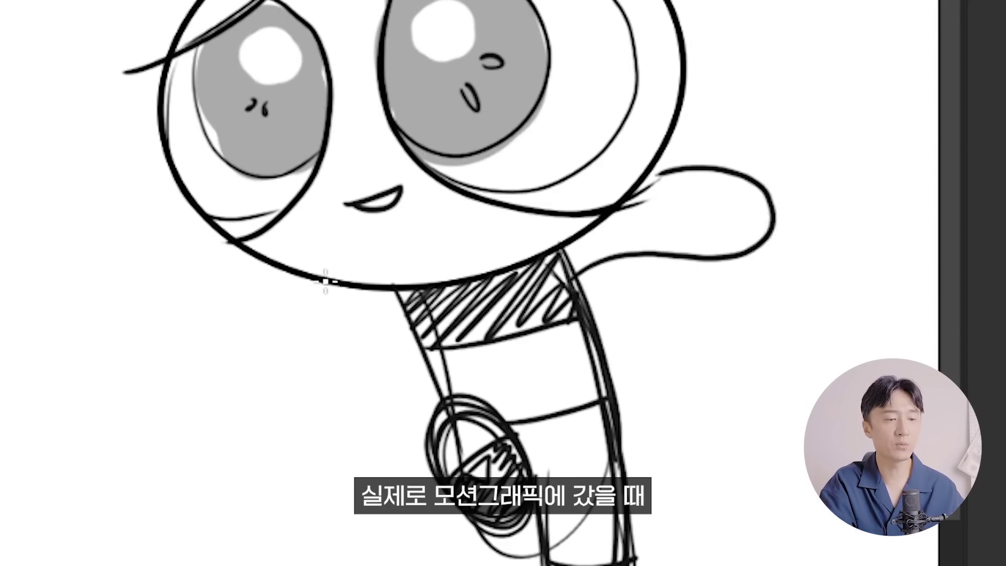
pyautogui.moveTo(274, 405); pyautogui.dragTo(301, 282)
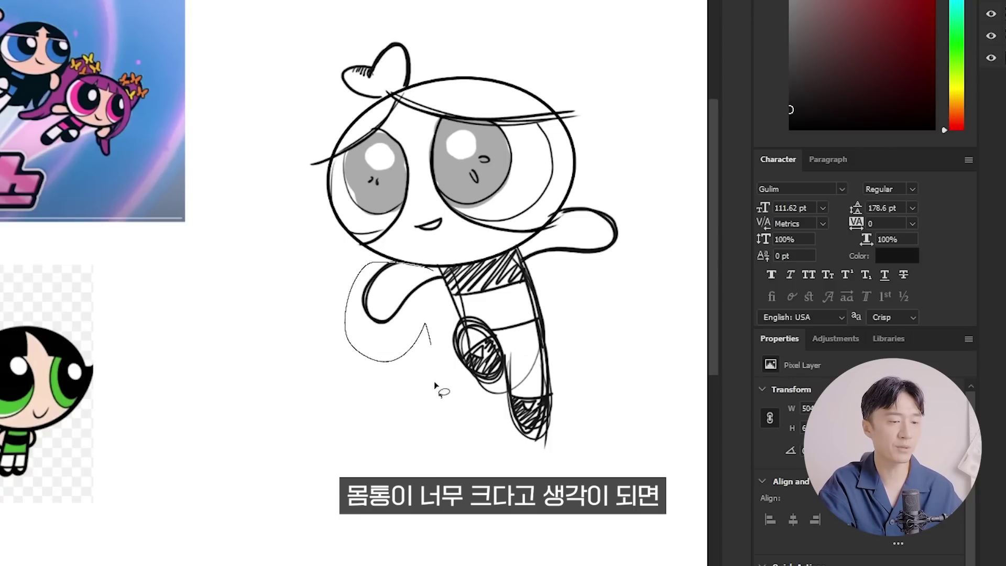
# Lasso the body, scale it down with Ctrl+T, and move it under the head.
pyautogui.moveTo(435, 385); pyautogui.dragTo(652, 218)
pyautogui.moveTo(544, 237); pyautogui.dragTo(548, 242)
pyautogui.hotkey('ctrl', 't')
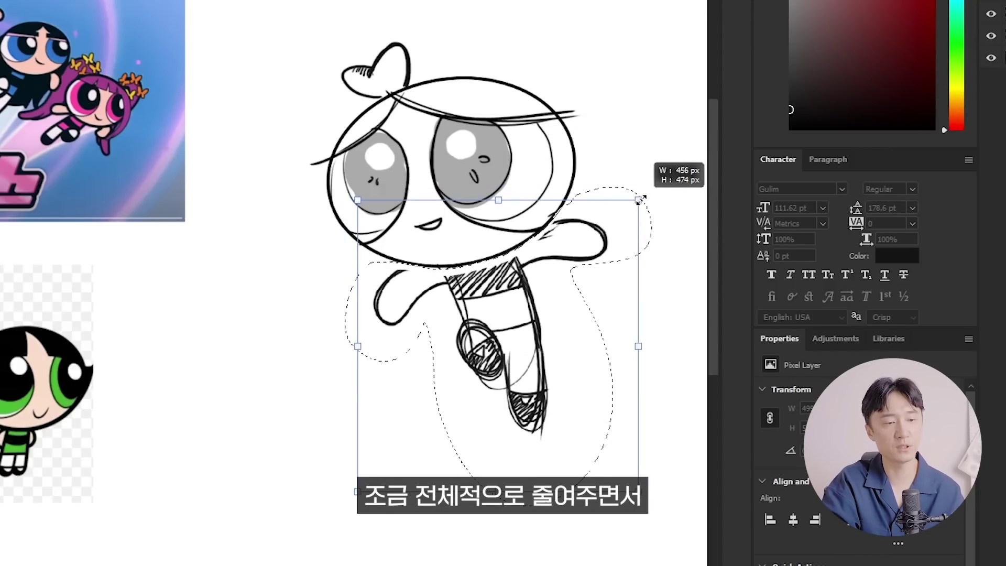
pyautogui.moveTo(656, 184); pyautogui.dragTo(630, 196)
pyautogui.moveTo(587, 265); pyautogui.dragTo(585, 257)
pyautogui.press('Return')
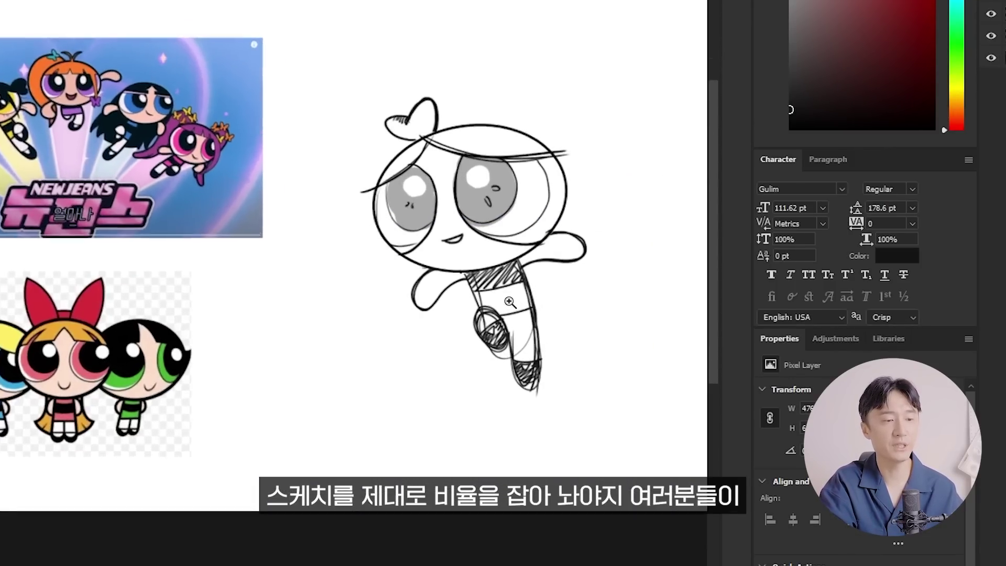
pyautogui.click(509, 302)
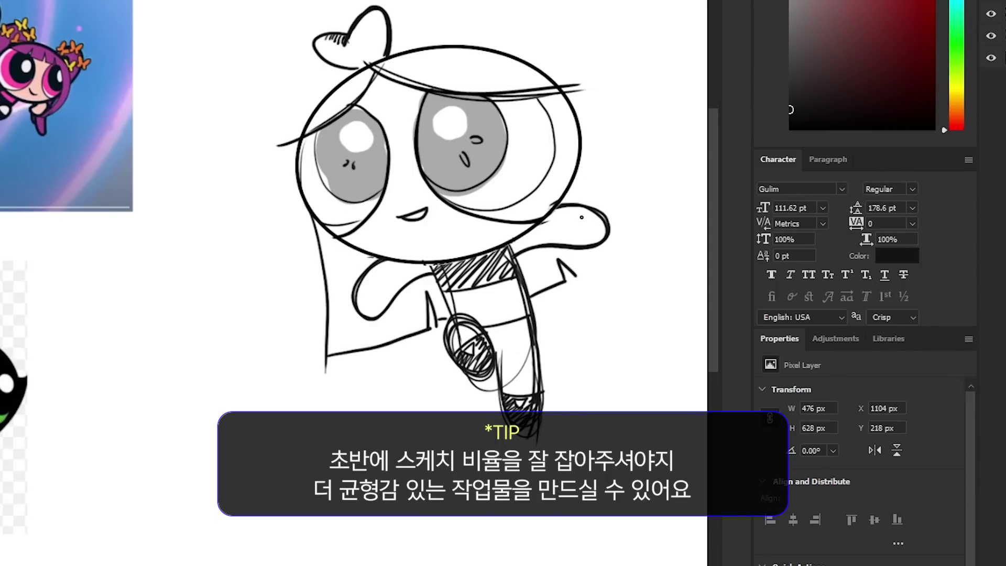
# Sketch the block letter 뉴 at the top of the title column.
pyautogui.moveTo(427, 90); pyautogui.dragTo(503, 140)
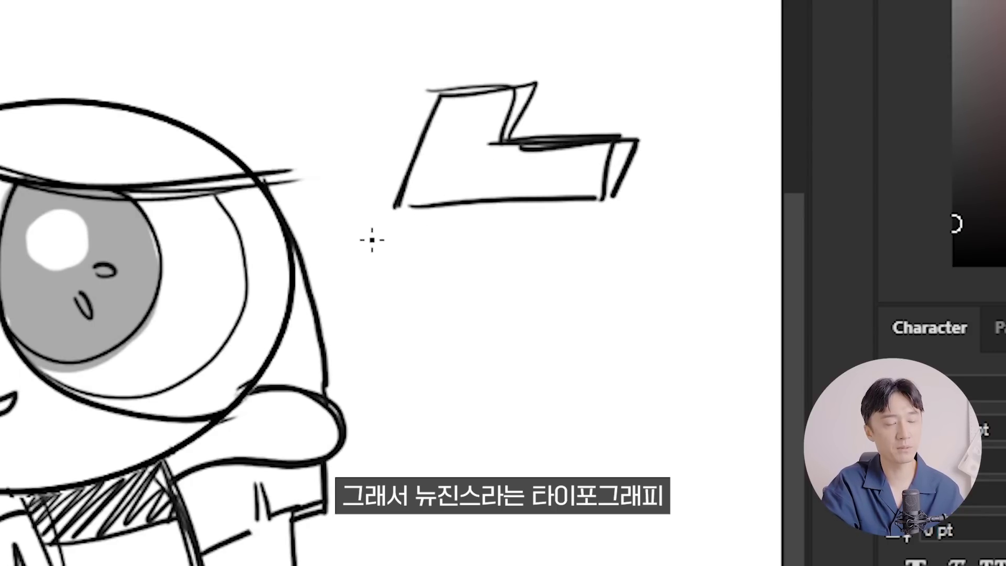
pyautogui.moveTo(381, 224); pyautogui.dragTo(612, 213)
pyautogui.moveTo(374, 264); pyautogui.dragTo(344, 383)
pyautogui.moveTo(479, 267); pyautogui.dragTo(473, 284)
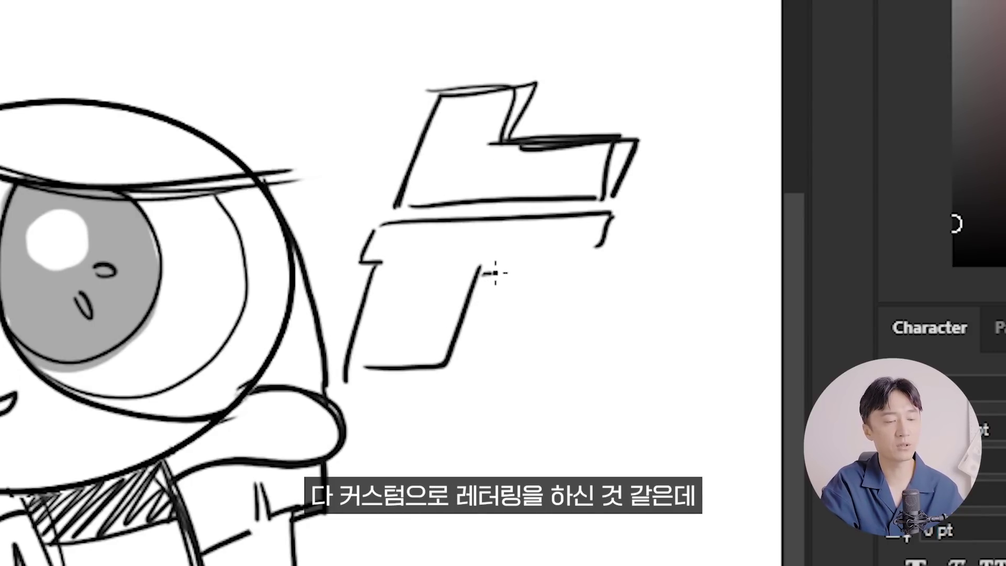
# Sketch the block letter 진 below 뉴 with a slanted 3D base.
pyautogui.moveTo(414, 396); pyautogui.dragTo(555, 389)
pyautogui.moveTo(403, 378)
pyautogui.mouseDown()
pyautogui.moveTo(410, 419)
pyautogui.moveTo(377, 479)
pyautogui.mouseUp()
pyautogui.moveTo(563, 351)
pyautogui.mouseDown()
pyautogui.moveTo(546, 388)
pyautogui.moveTo(553, 427)
pyautogui.mouseUp()
pyautogui.moveTo(378, 457); pyautogui.dragTo(430, 456)
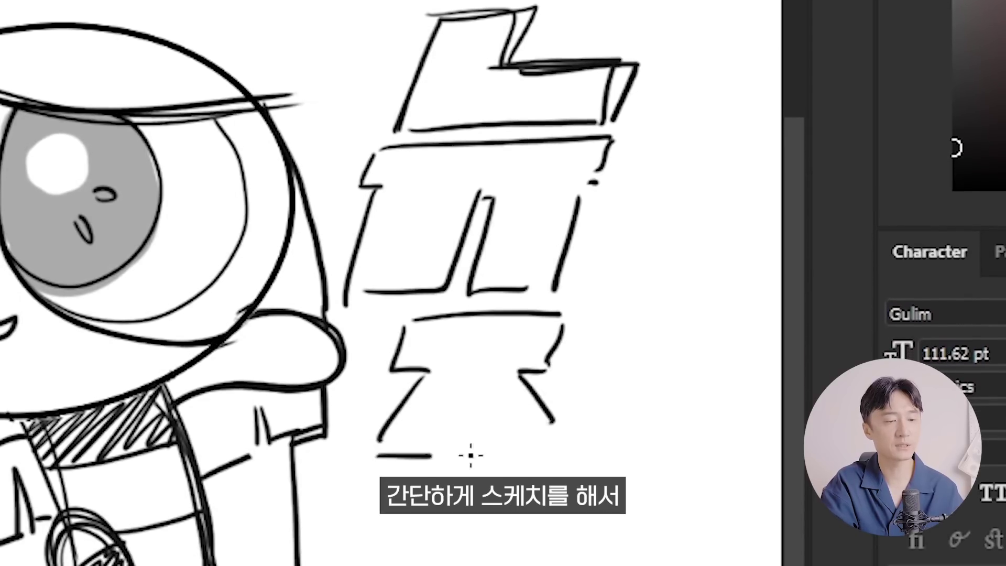
pyautogui.moveTo(594, 272); pyautogui.dragTo(563, 421)
pyautogui.moveTo(595, 270); pyautogui.dragTo(645, 418)
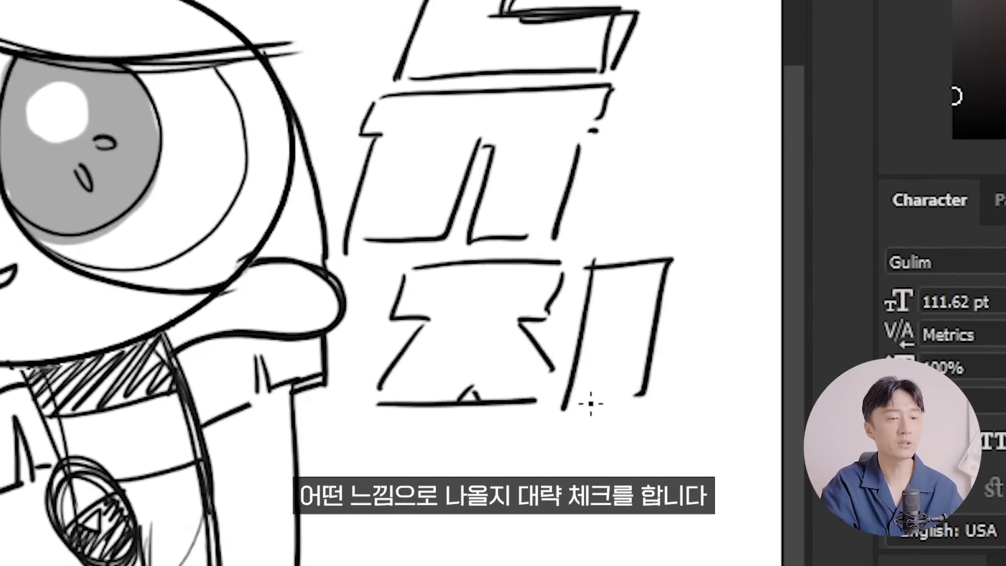
pyautogui.moveTo(593, 391); pyautogui.dragTo(645, 393)
pyautogui.moveTo(377, 383); pyautogui.dragTo(534, 383)
pyautogui.moveTo(430, 374); pyautogui.dragTo(425, 399)
pyautogui.moveTo(370, 367)
pyautogui.mouseDown()
pyautogui.moveTo(333, 413)
pyautogui.moveTo(655, 393)
pyautogui.mouseUp()
pyautogui.moveTo(408, 335); pyautogui.dragTo(656, 325)
pyautogui.moveTo(656, 325); pyautogui.dragTo(627, 305)
# Sketch the block letter 스 below 진.
pyautogui.moveTo(417, 310); pyautogui.dragTo(495, 308)
pyautogui.moveTo(416, 311); pyautogui.dragTo(388, 382)
pyautogui.moveTo(496, 309); pyautogui.dragTo(480, 367)
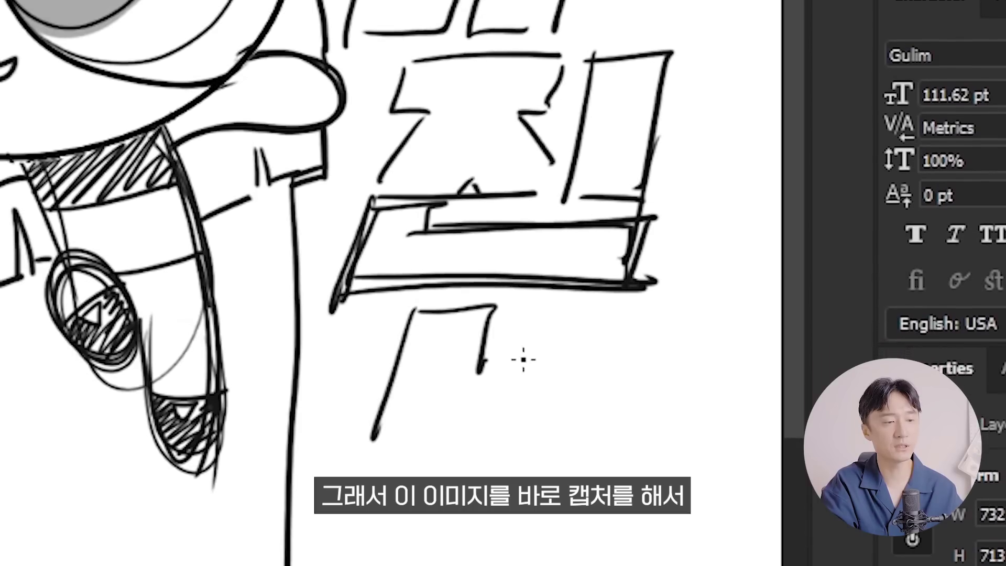
pyautogui.moveTo(480, 333); pyautogui.dragTo(597, 329)
pyautogui.moveTo(597, 329)
pyautogui.mouseDown()
pyautogui.moveTo(574, 417)
pyautogui.moveTo(370, 389)
pyautogui.mouseUp()
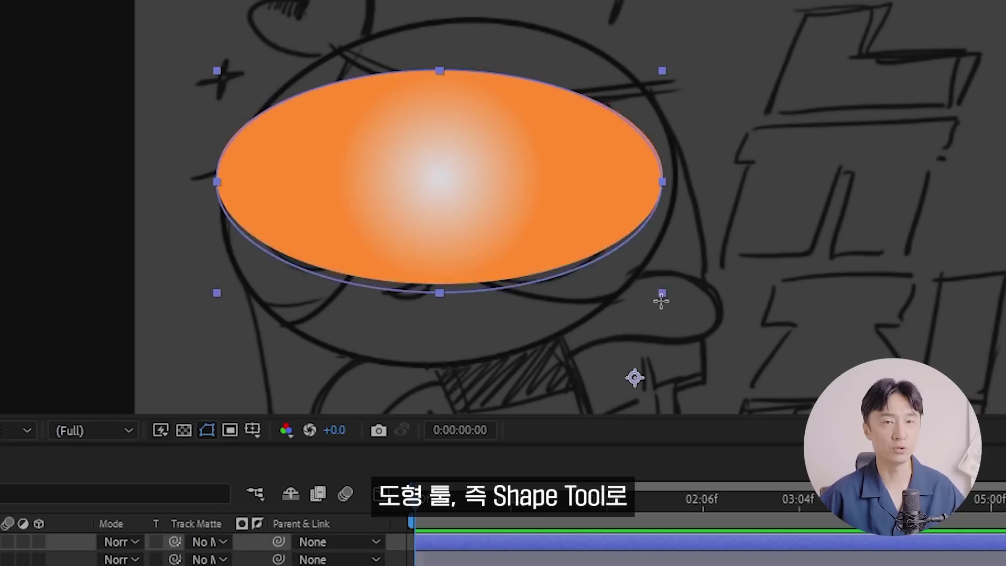
# Draw an ellipse over the head with a solid peach fill and a 10 px black stroke.
pyautogui.moveTo(662, 302); pyautogui.dragTo(682, 399)
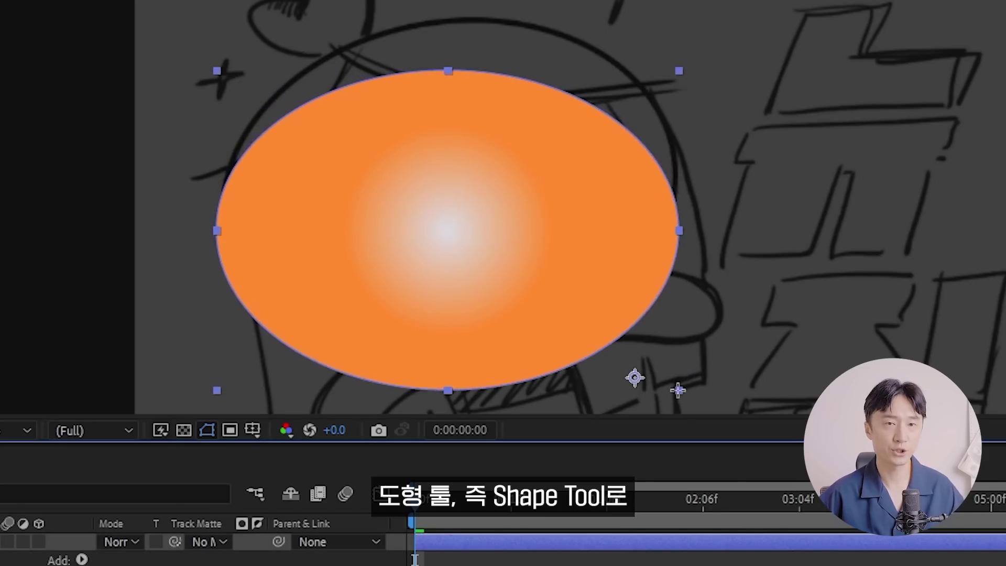
pyautogui.click(712, 351)
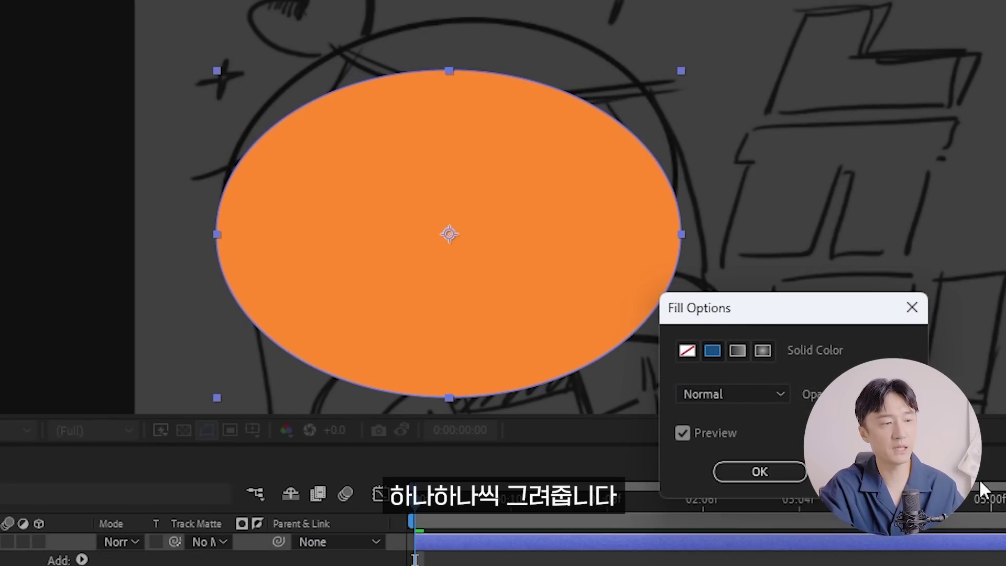
pyautogui.press('Return')
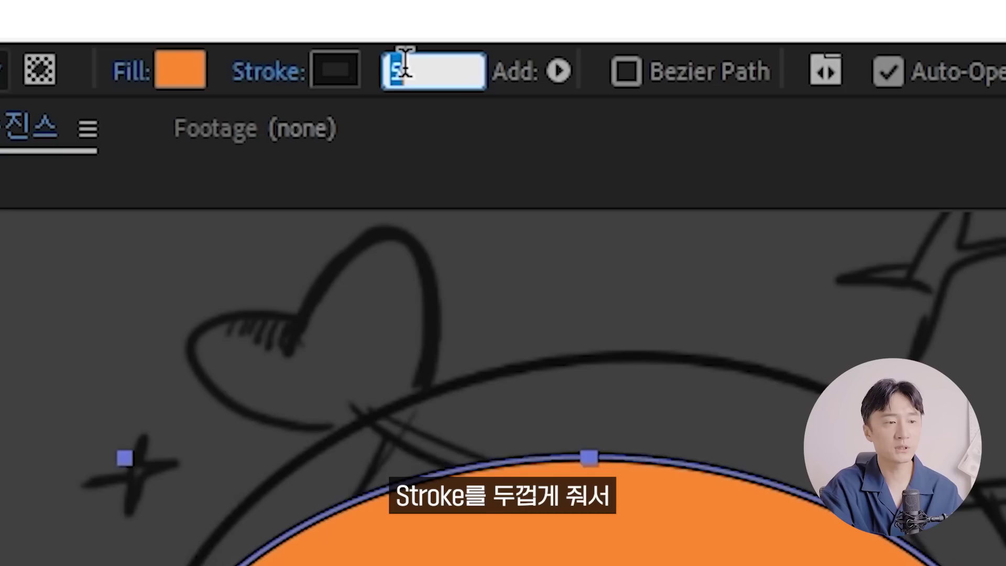
pyautogui.write('10')
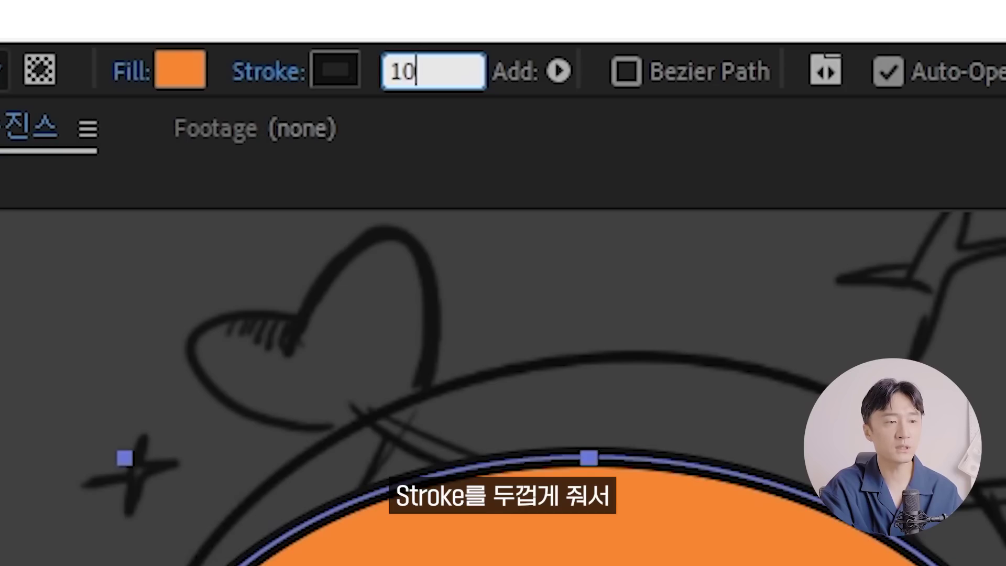
pyautogui.press('Return')
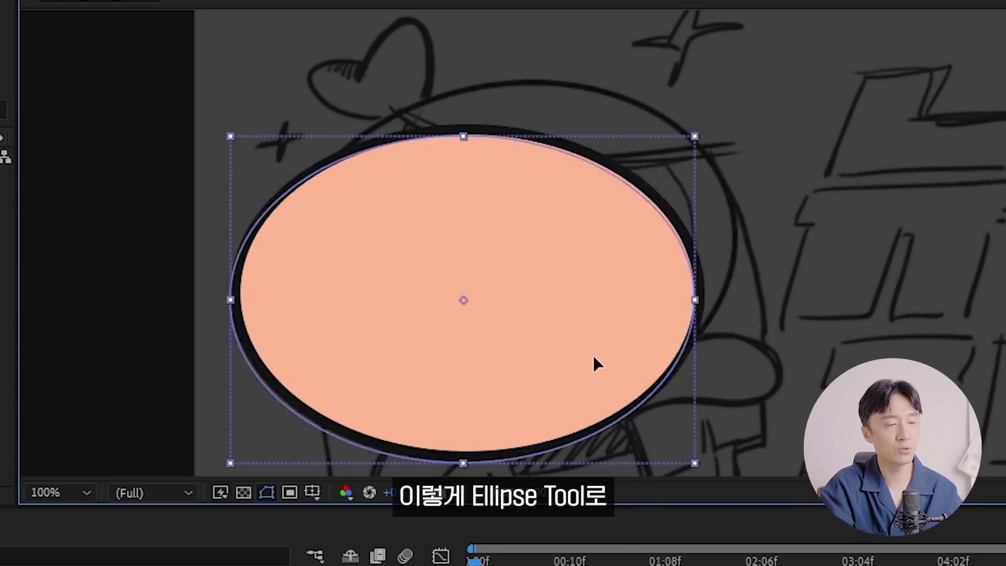
# Rotate and move the ellipse onto the face, then start a Pen path for the hair.
pyautogui.moveTo(648, 308)
pyautogui.mouseDown()
pyautogui.moveTo(720, 269)
pyautogui.moveTo(584, 139)
pyautogui.mouseUp()
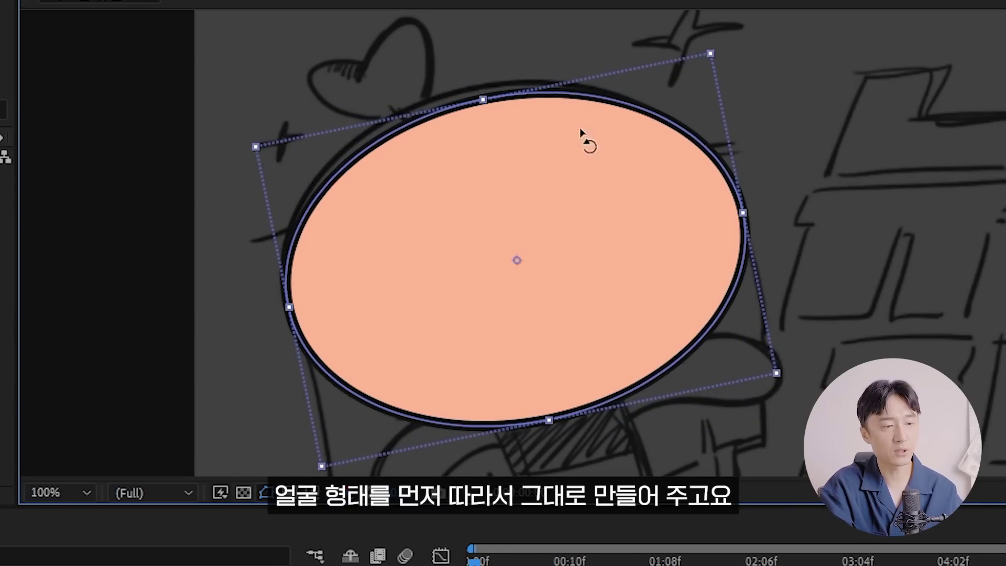
pyautogui.moveTo(640, 155); pyautogui.dragTo(624, 204)
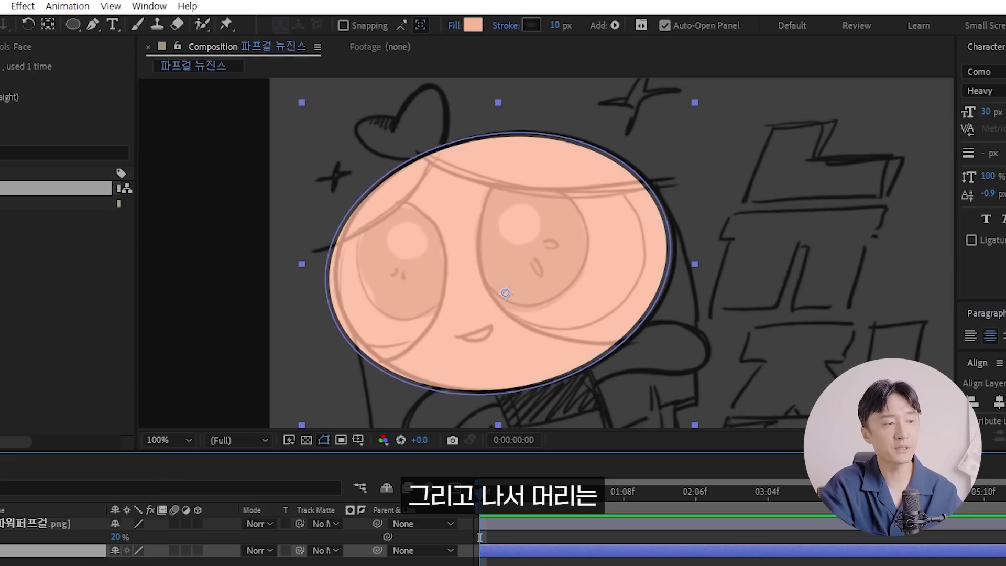
pyautogui.press('F2')
pyautogui.press('g')
pyautogui.click(439, 139)
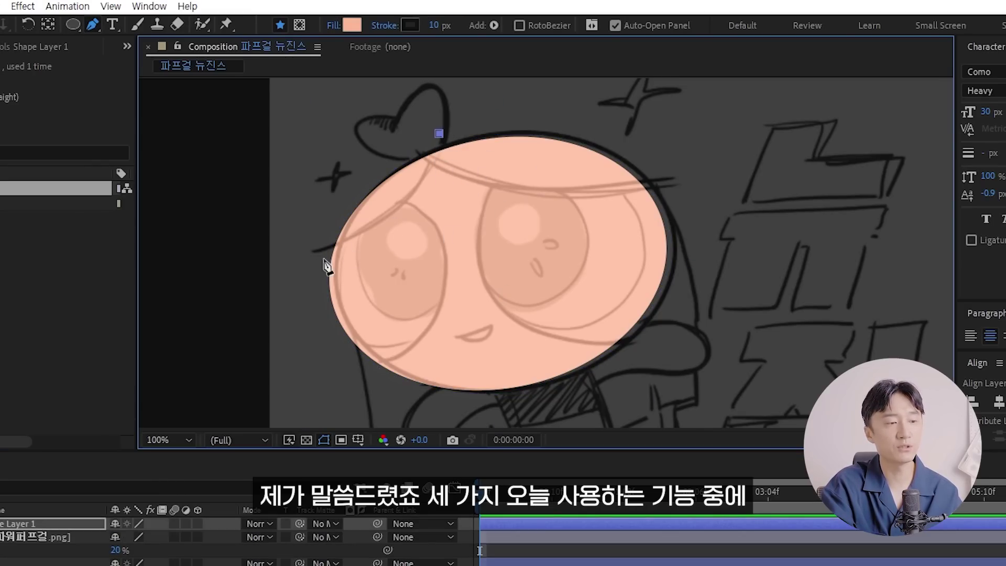
pyautogui.moveTo(299, 258); pyautogui.dragTo(172, 286)
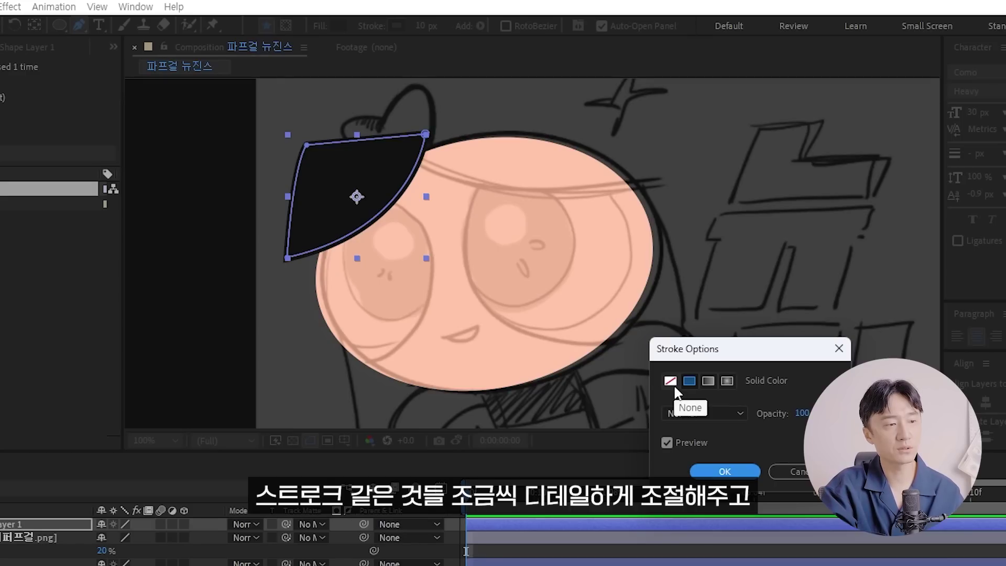
# Give the hair a 5 px stroke and #6508FF purple fill, and place it below the sketch layer.
pyautogui.press('Return')
pyautogui.click(433, 26)
pyautogui.write('5')
pyautogui.click(338, 25)
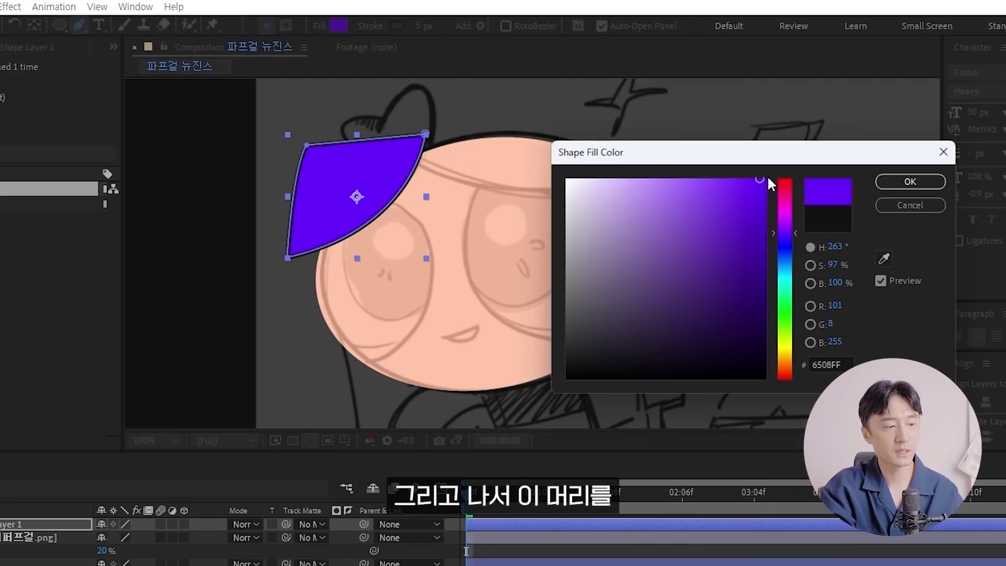
pyautogui.click(765, 174)
pyautogui.click(740, 184)
pyautogui.press('Return')
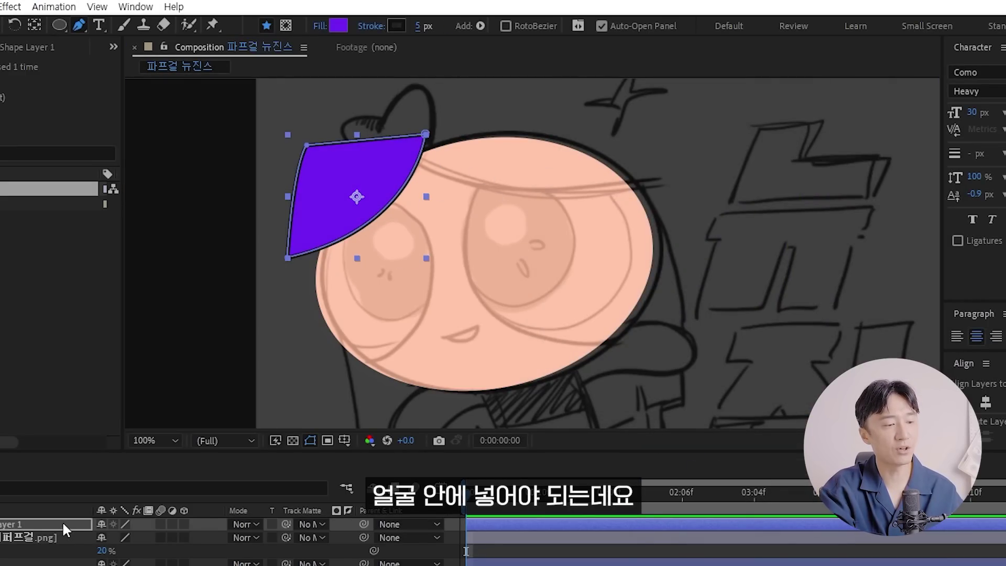
pyautogui.moveTo(66, 530); pyautogui.dragTo(187, 543)
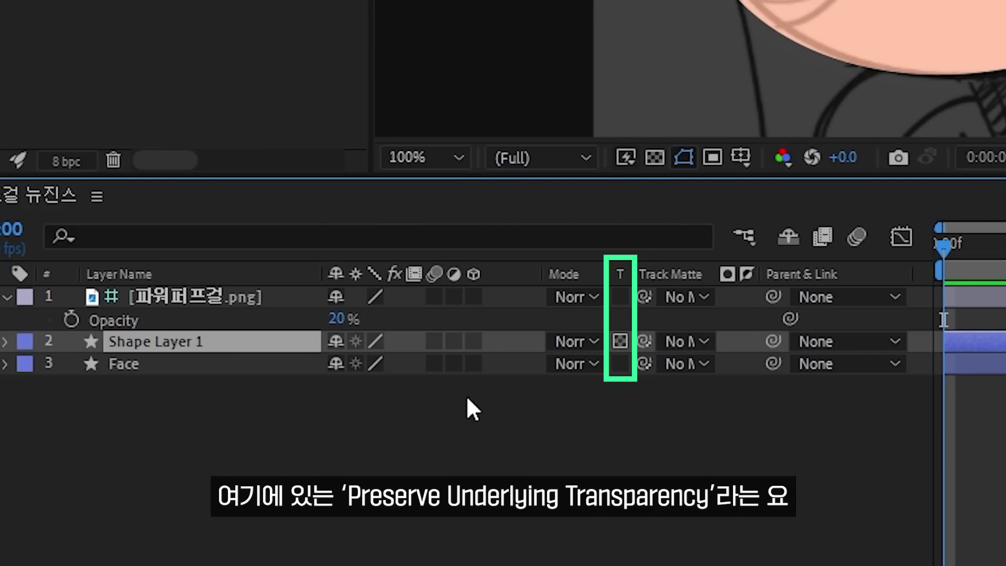
# Clip the hair to the face, show the transparency grid, and draw a second hair piece across the top.
pyautogui.click(469, 400)
pyautogui.click(124, 364)
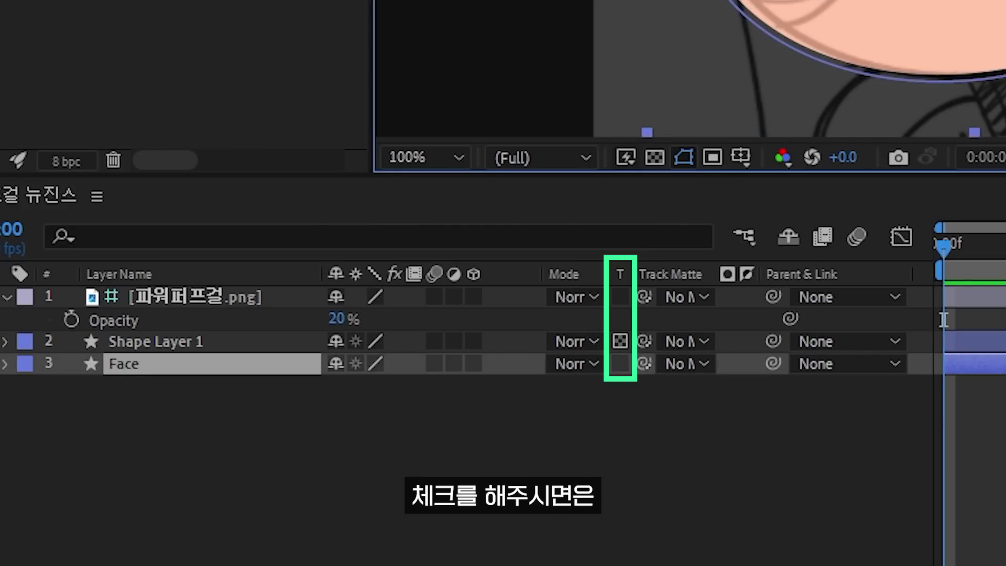
pyautogui.click(294, 367)
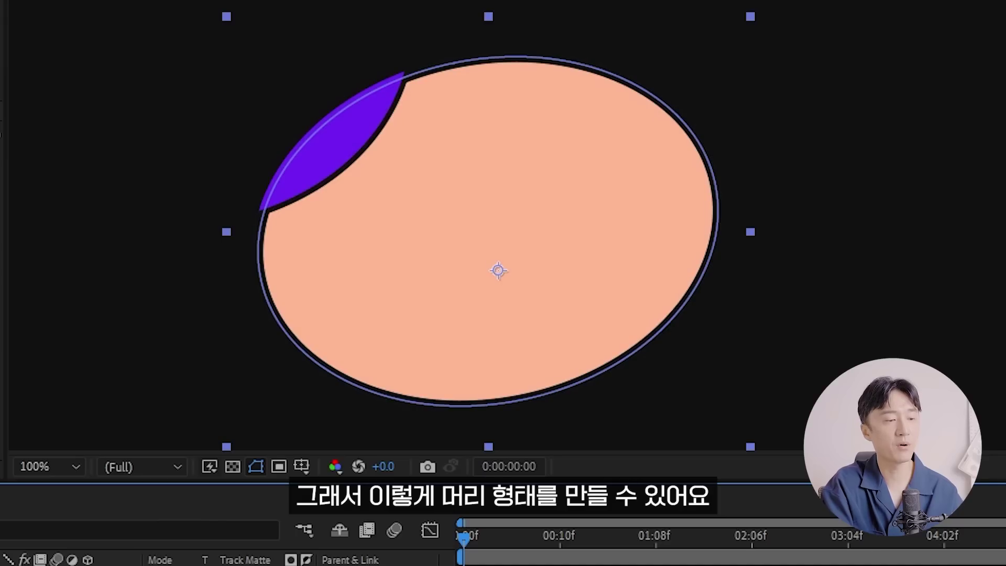
pyautogui.click(232, 465)
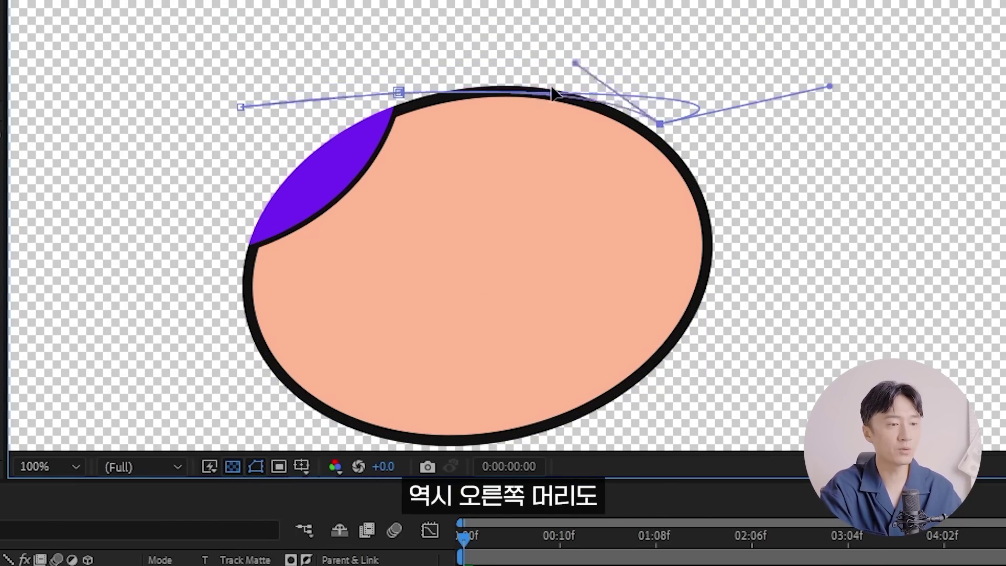
pyautogui.moveTo(576, 63); pyautogui.dragTo(492, 219)
pyautogui.scroll(2, 655, 33)
pyautogui.moveTo(700, 115); pyautogui.dragTo(634, 21)
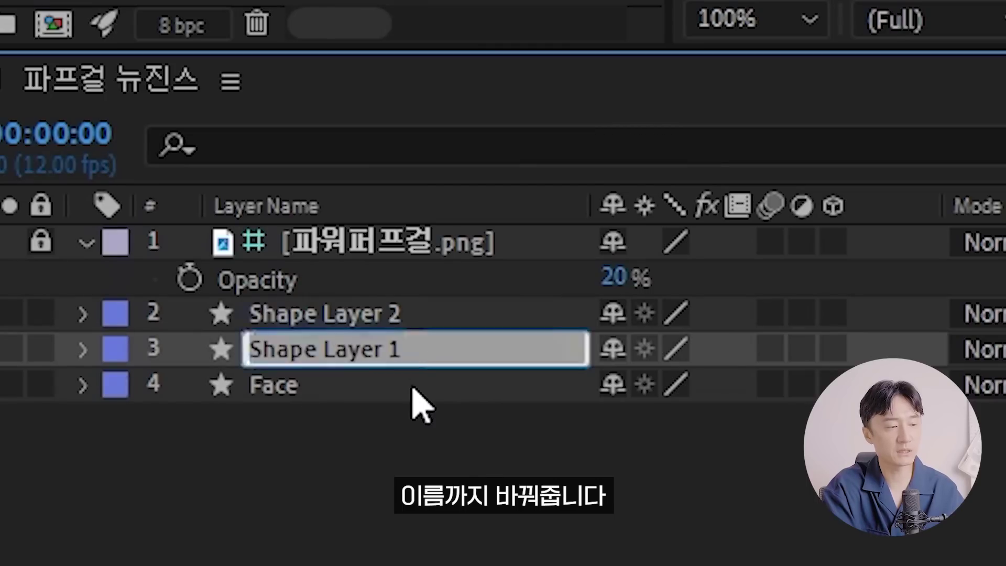
# Name the two hair layers Hair L and Hair R.
pyautogui.write('Hair L')
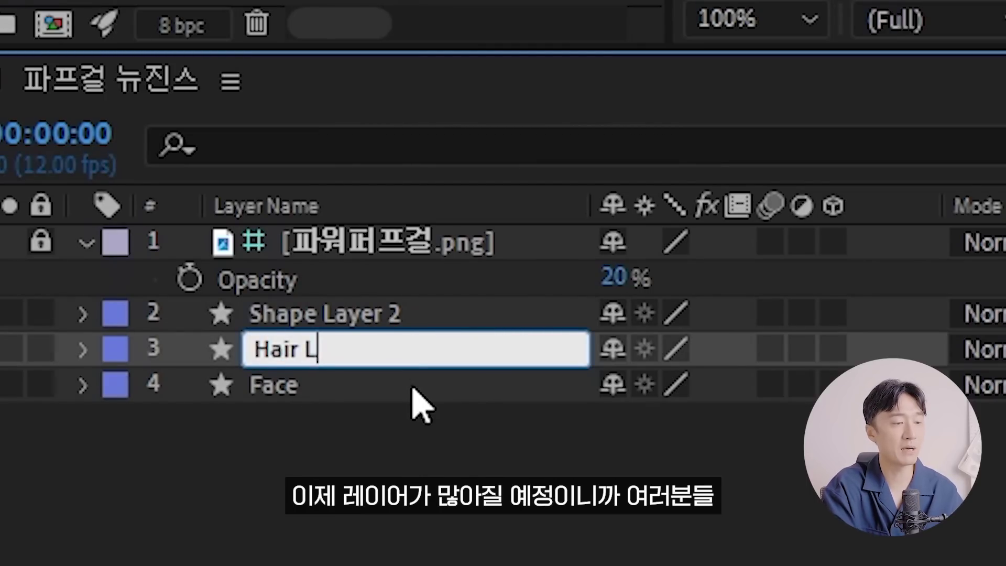
pyautogui.press('Return')
pyautogui.hotkey('ctrl', 'Up')
pyautogui.press('Return')
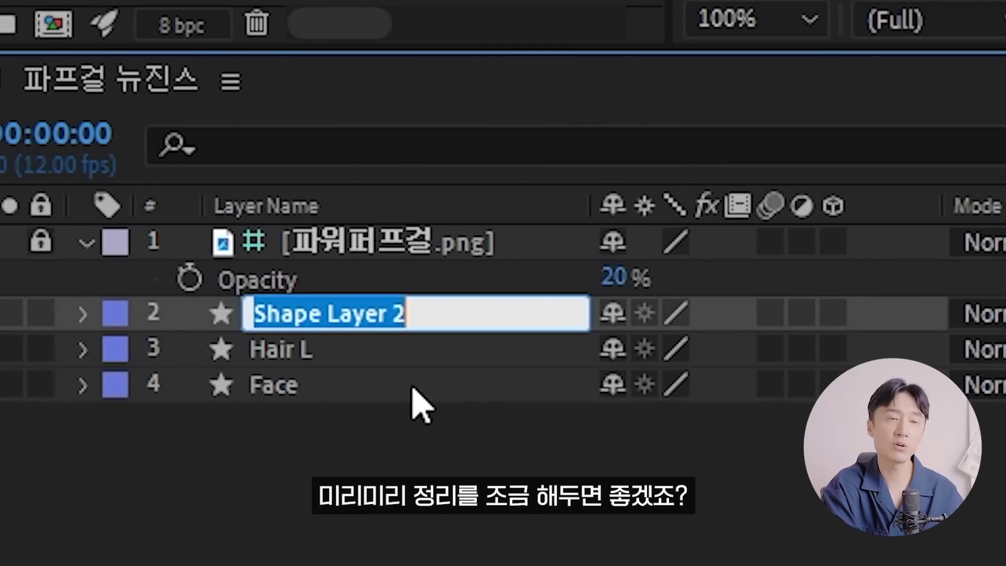
pyautogui.write('Hair R')
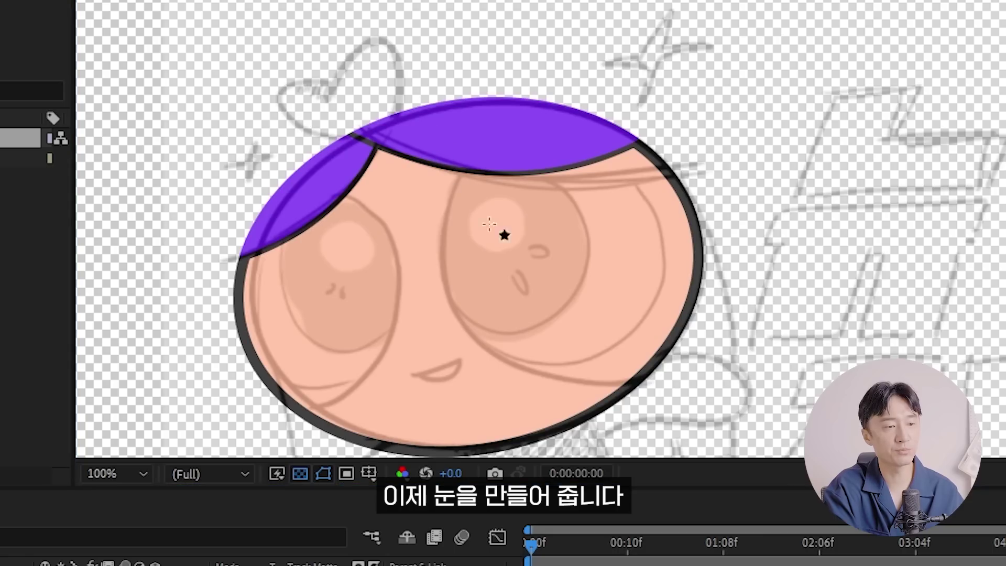
pyautogui.moveTo(490, 224); pyautogui.dragTo(638, 269)
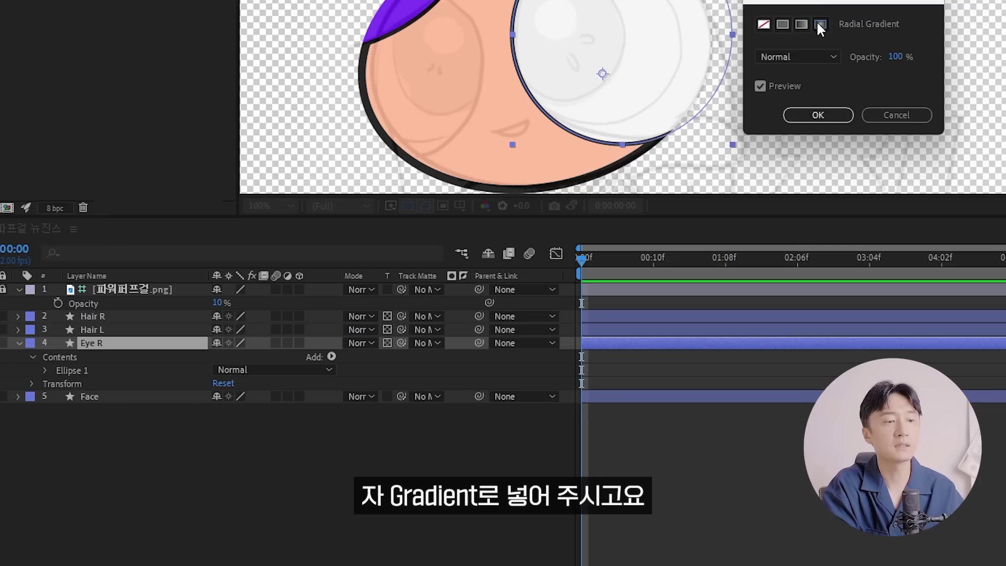
# Switch the Eye R fill to a radial gradient and open the Gradient Editor.
pyautogui.click(820, 25)
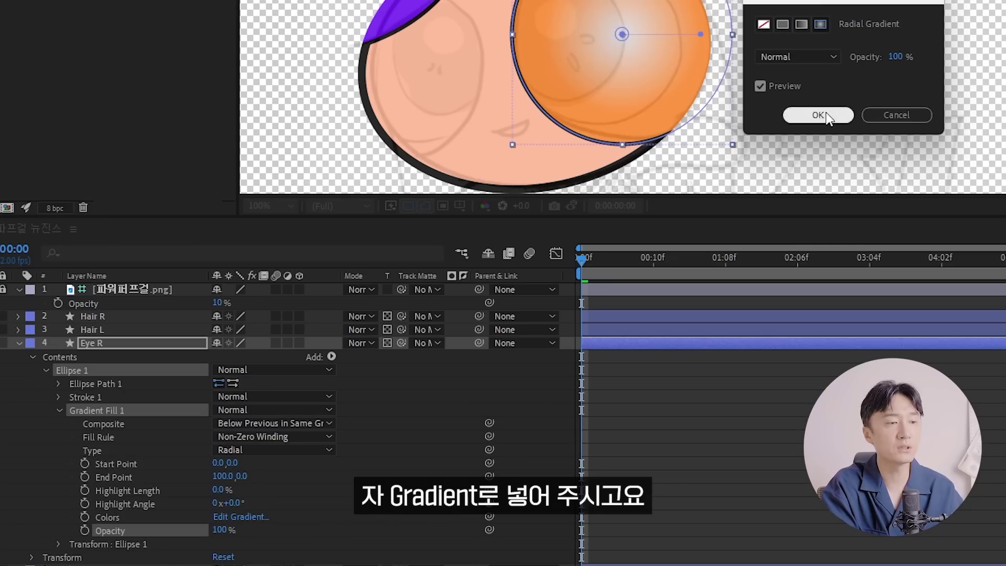
pyautogui.click(823, 113)
pyautogui.click(239, 517)
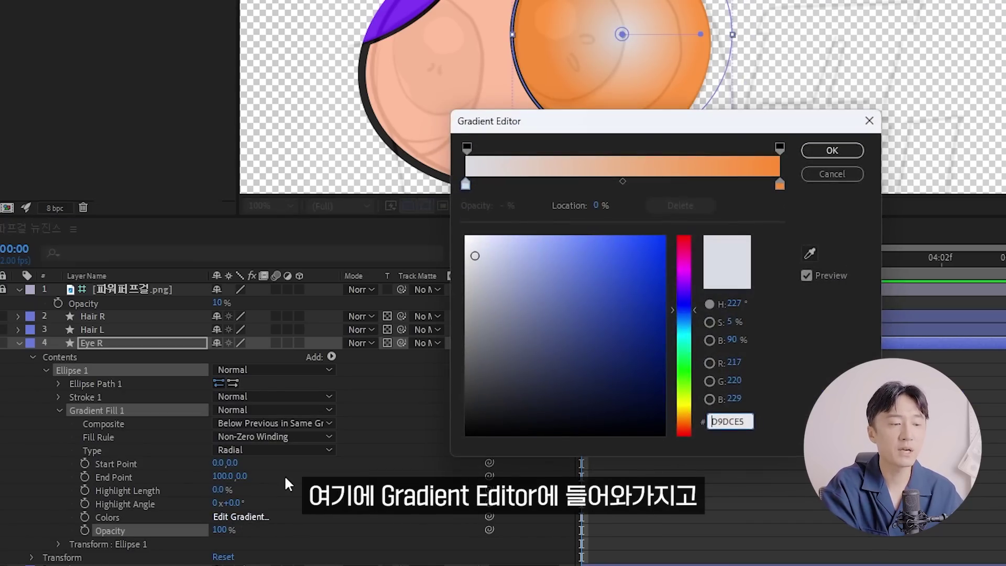
pyautogui.moveTo(720, 119); pyautogui.dragTo(757, 168)
# Make the start stop white and add a black pupil stop and a purple stop sampled from the hair.
pyautogui.moveTo(581, 309); pyautogui.dragTo(477, 153)
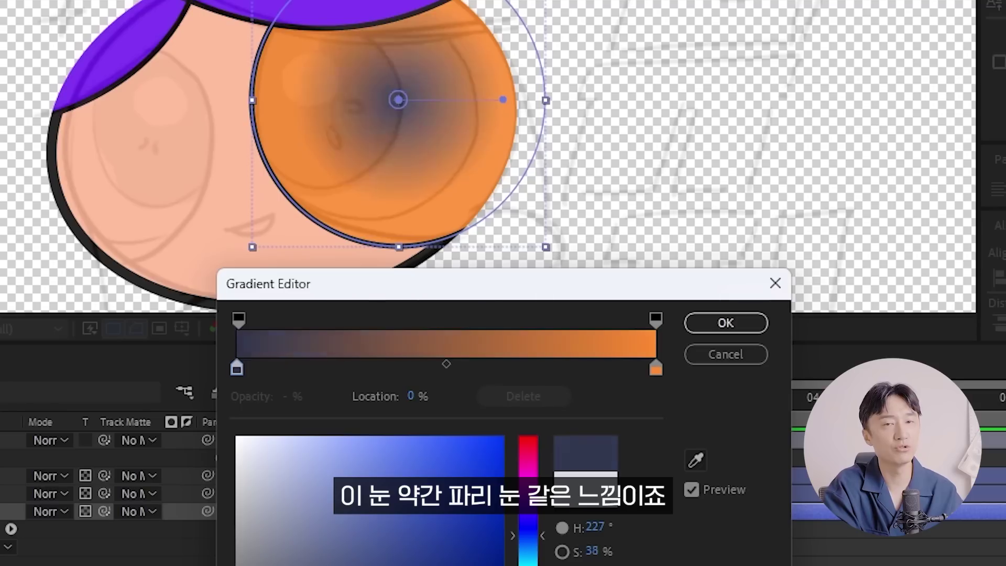
pyautogui.click(264, 368)
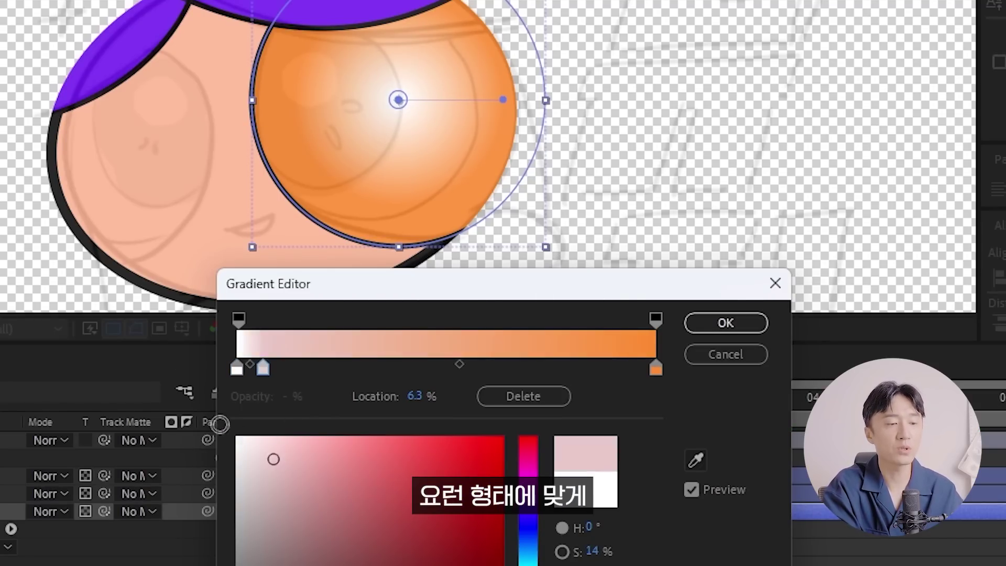
pyautogui.click(413, 368)
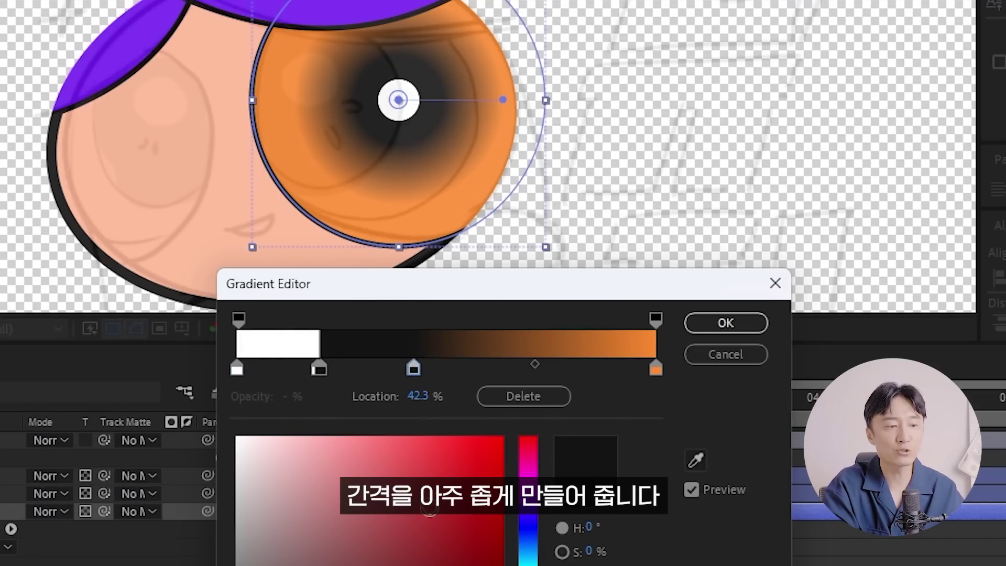
pyautogui.click(437, 537)
pyautogui.moveTo(429, 549); pyautogui.dragTo(426, 549)
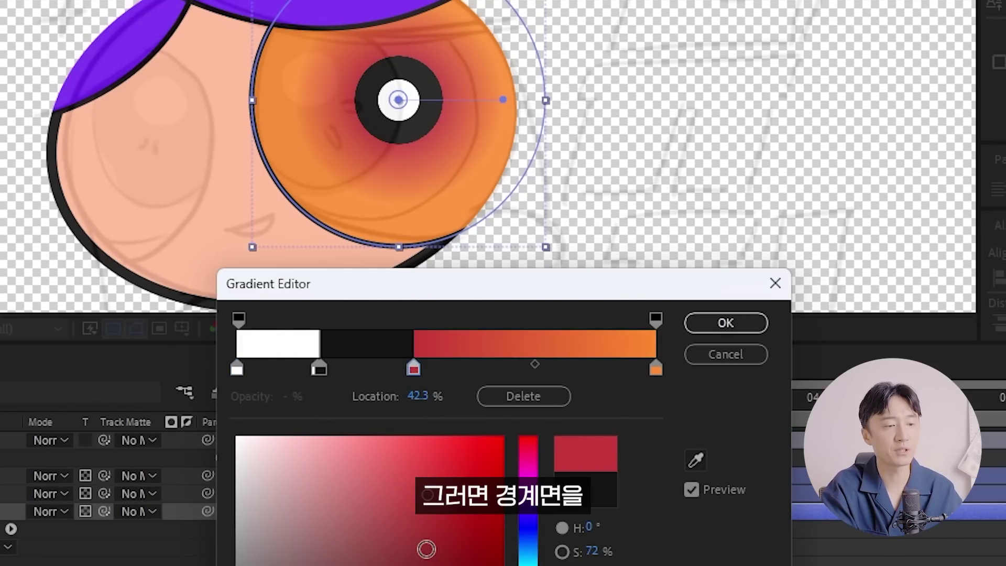
pyautogui.click(525, 511)
pyautogui.click(697, 461)
pyautogui.click(282, 2)
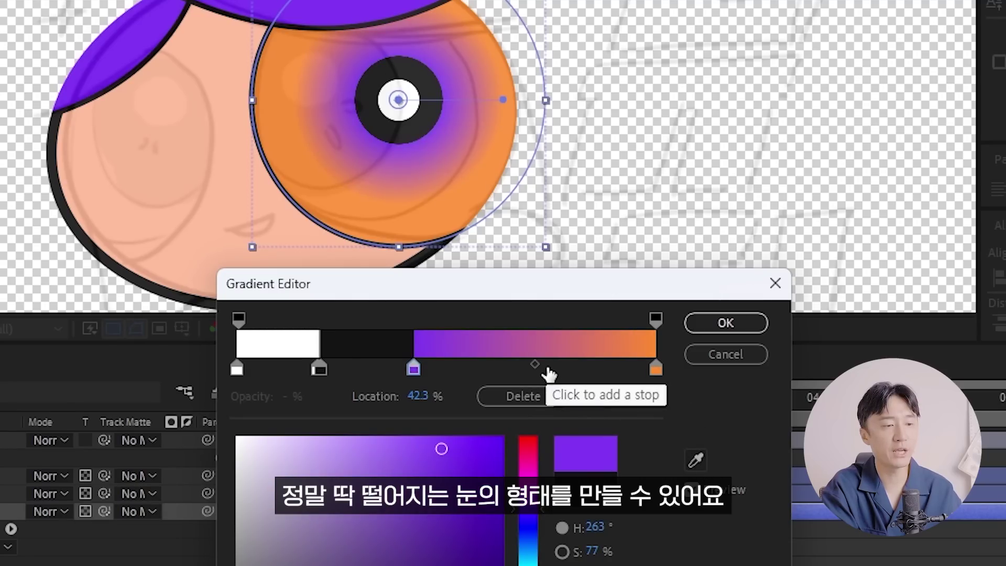
# Add a purple iris stop near 66.8%, turn the outer stops white, and widen the iris to 76.5%.
pyautogui.click(517, 369)
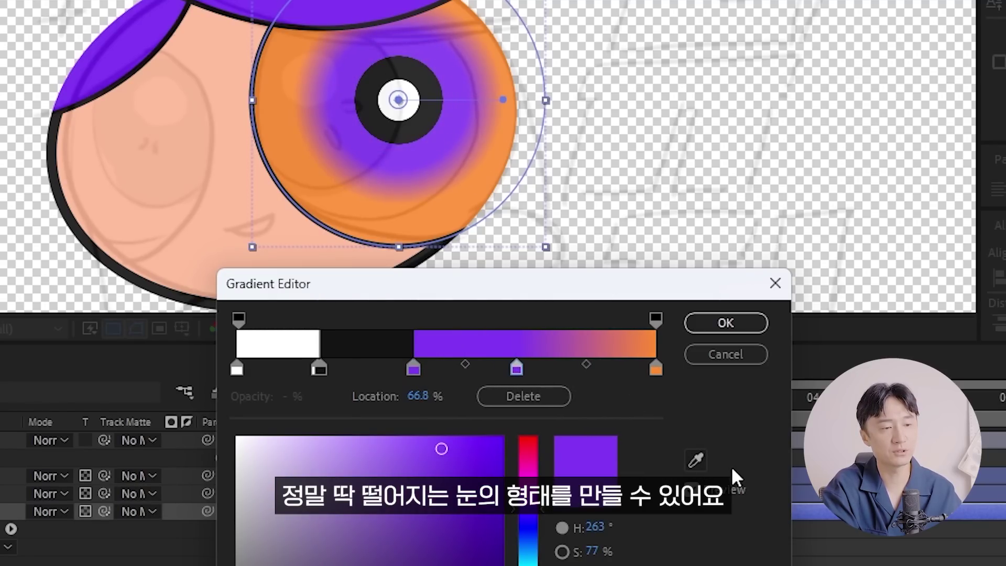
pyautogui.moveTo(526, 369); pyautogui.dragTo(533, 369)
pyautogui.click(539, 372)
pyautogui.click(237, 438)
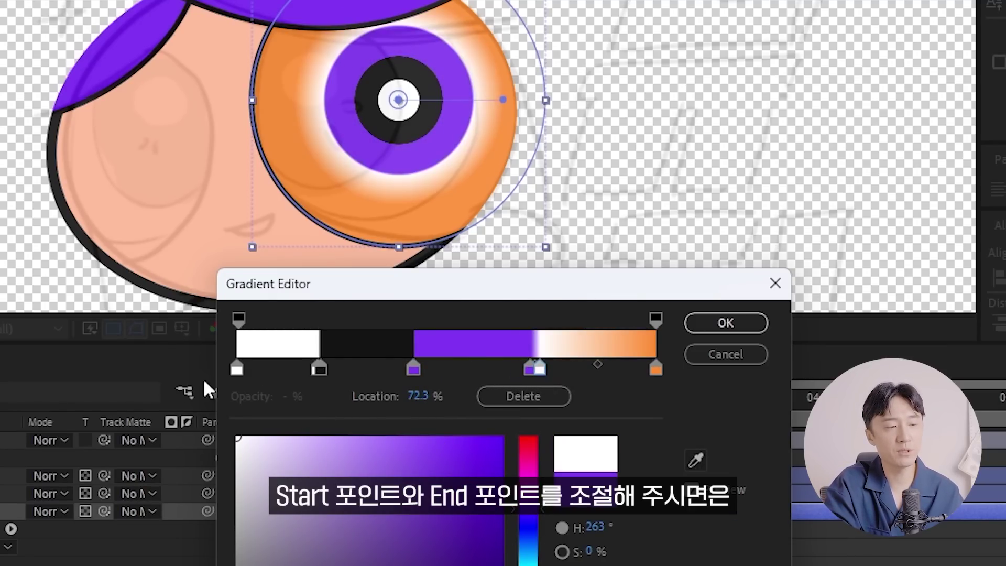
pyautogui.click(655, 369)
pyautogui.click(237, 437)
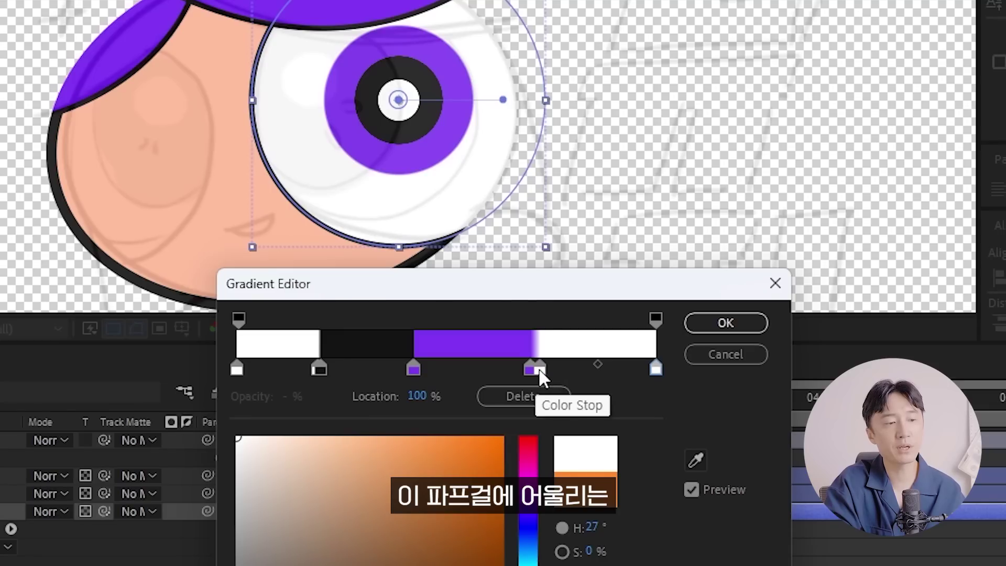
pyautogui.moveTo(540, 370); pyautogui.dragTo(555, 369)
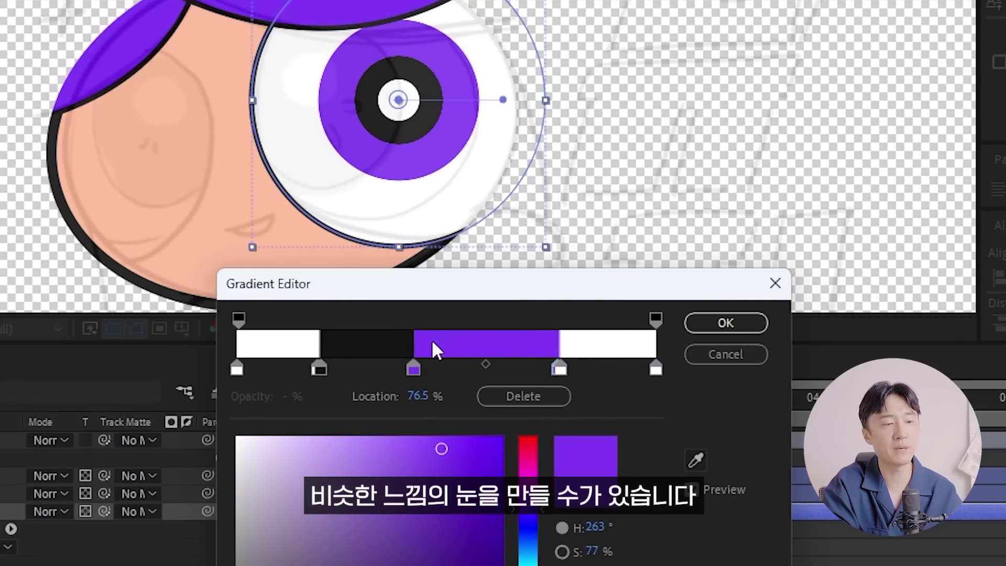
pyautogui.moveTo(415, 369); pyautogui.dragTo(418, 369)
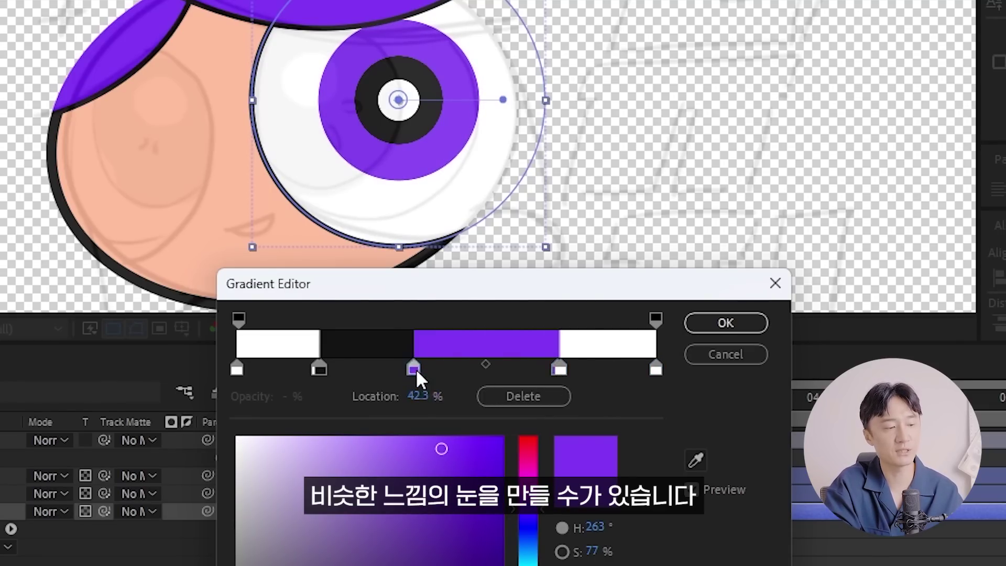
pyautogui.click(728, 325)
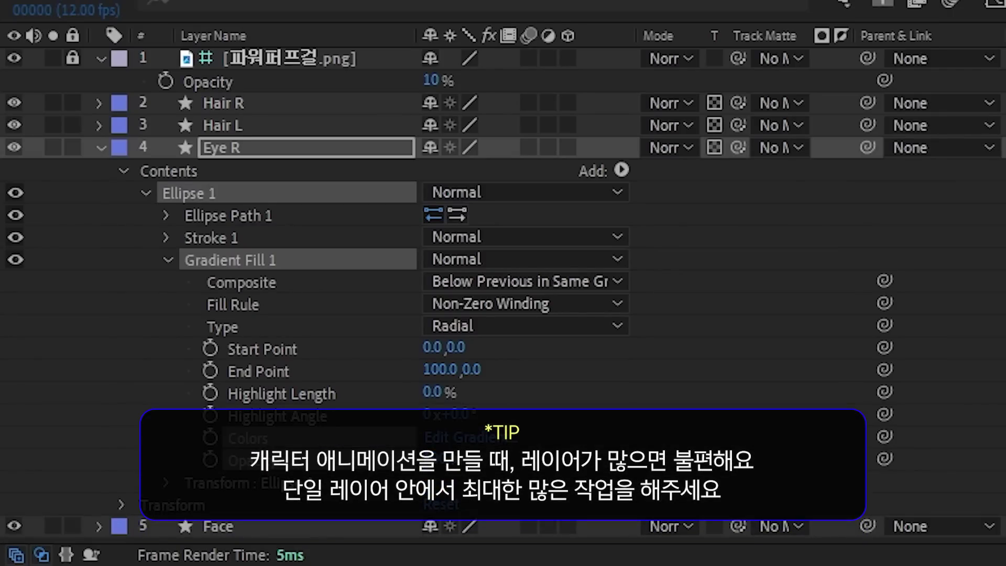
# Set gradient Start Point -68,-7, End Point 97,80, and Highlight Length 18.6%.
pyautogui.click(259, 371)
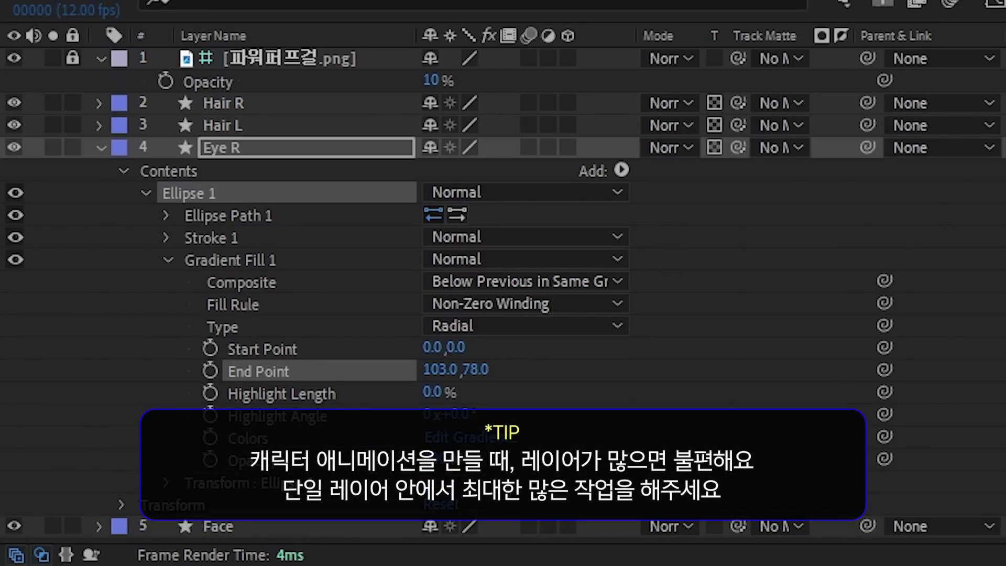
pyautogui.click(263, 349)
pyautogui.click(259, 371)
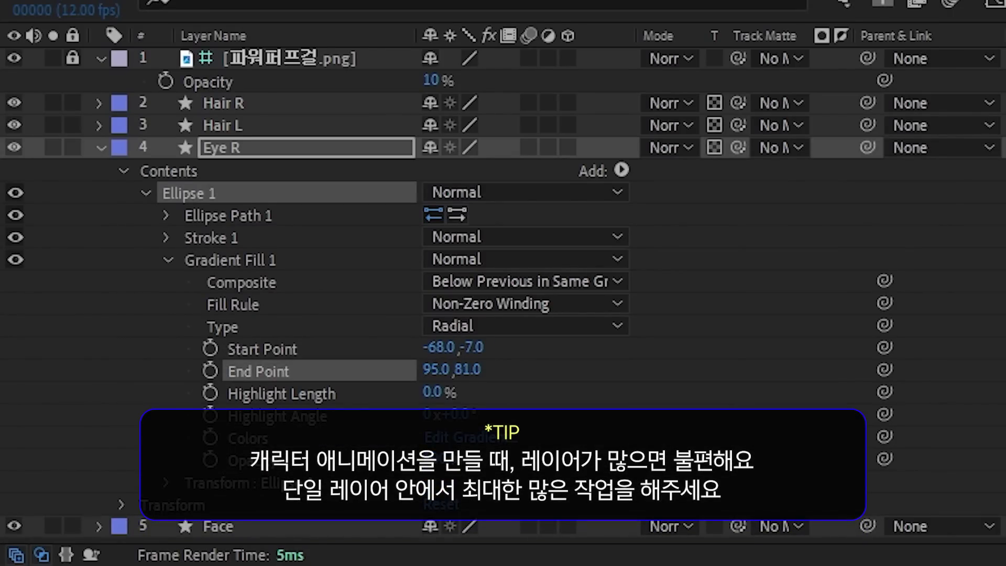
pyautogui.click(282, 394)
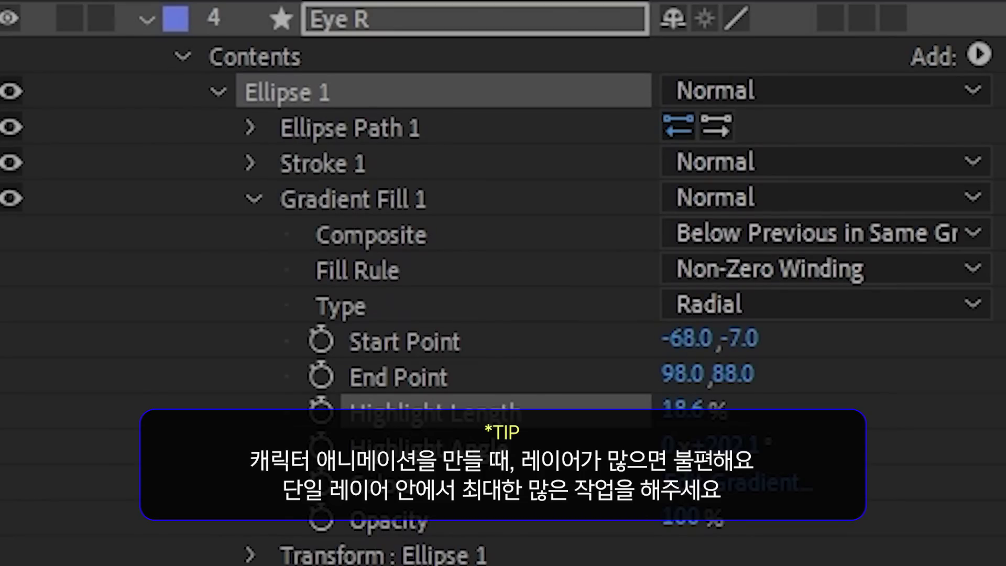
pyautogui.press('Return')
# Duplicate Eye R onto the left eye and realign its gradient highlight.
pyautogui.click(417, 26)
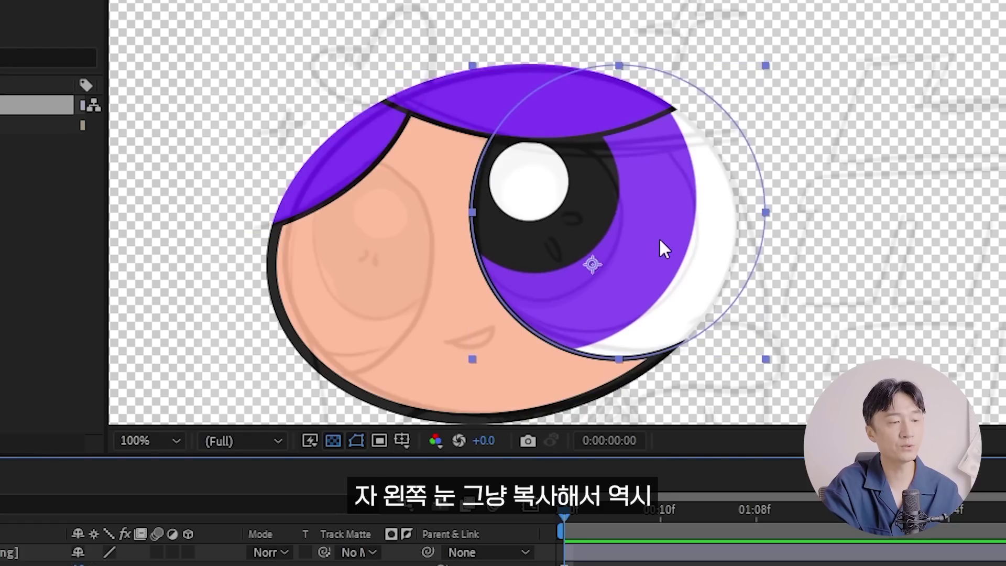
pyautogui.hotkey('ctrl', 'd')
pyautogui.moveTo(663, 247); pyautogui.dragTo(375, 313)
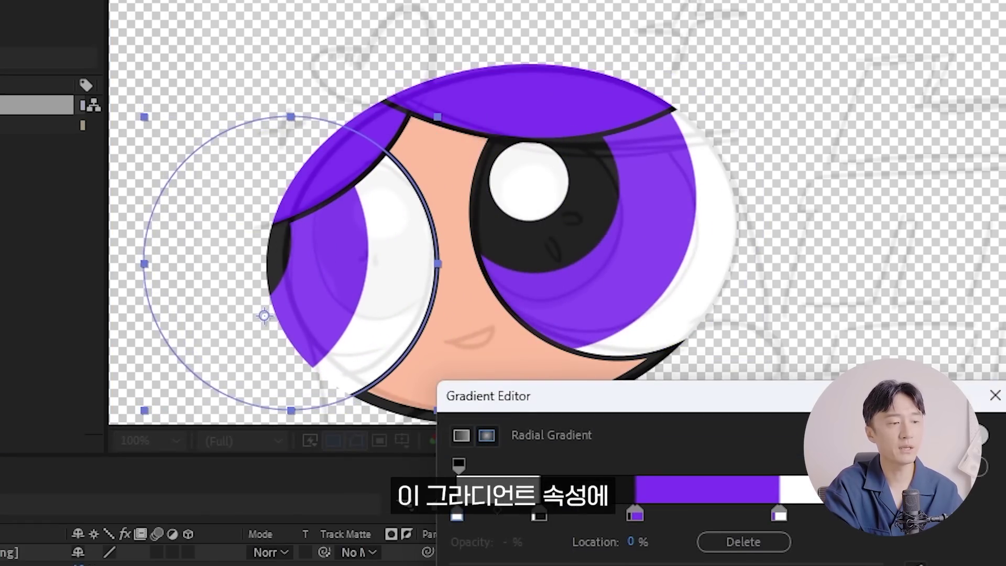
pyautogui.moveTo(238, 258); pyautogui.dragTo(376, 225)
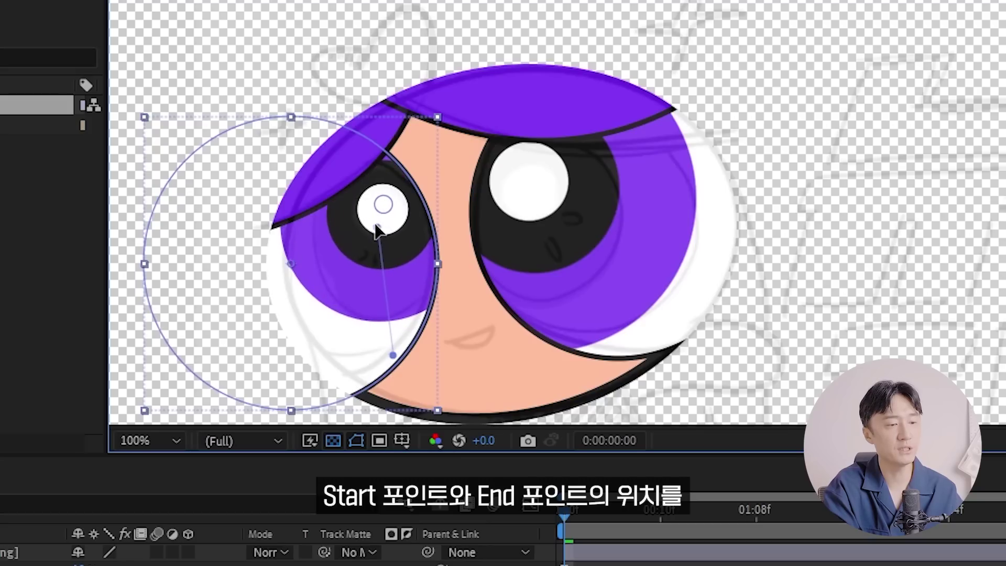
pyautogui.moveTo(393, 356); pyautogui.dragTo(298, 405)
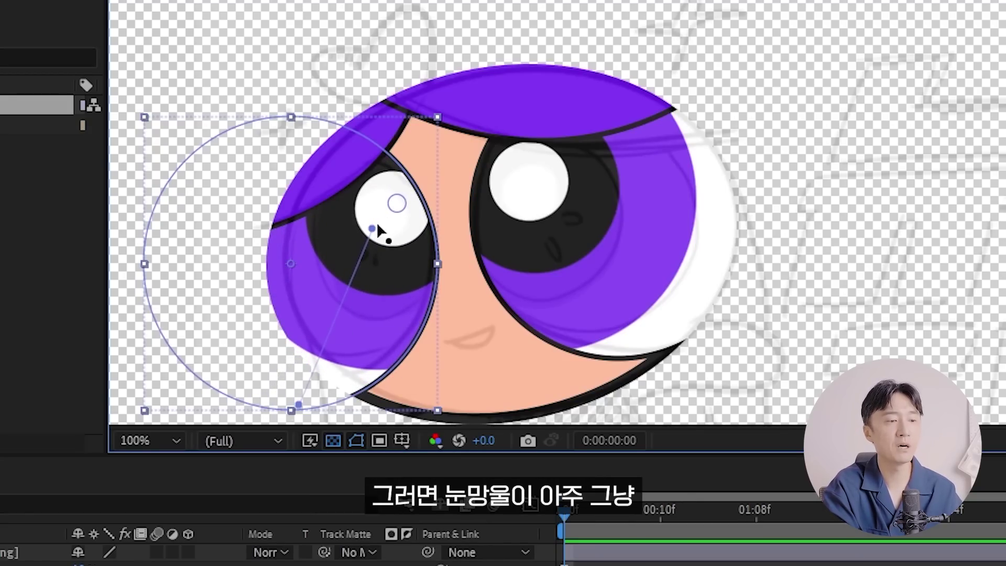
pyautogui.moveTo(377, 225); pyautogui.dragTo(353, 220)
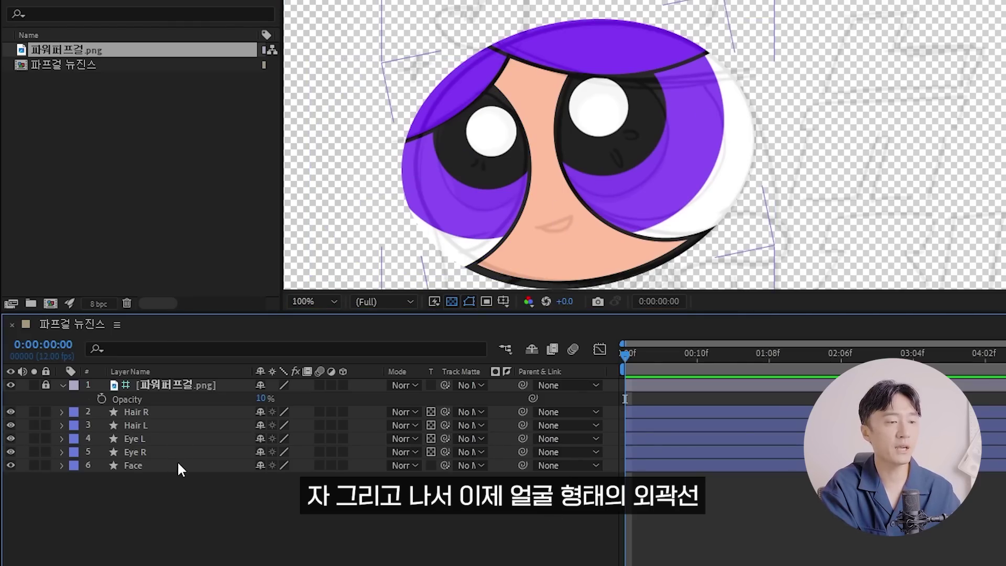
# Duplicate the Face layer to the top with no fill and rename it Face Stroke.
pyautogui.click(133, 466)
pyautogui.hotkey('ctrl', 'd')
pyautogui.hotkey('ctrl', 'shift', ']')
pyautogui.click(808, 120)
pyautogui.press('Return')
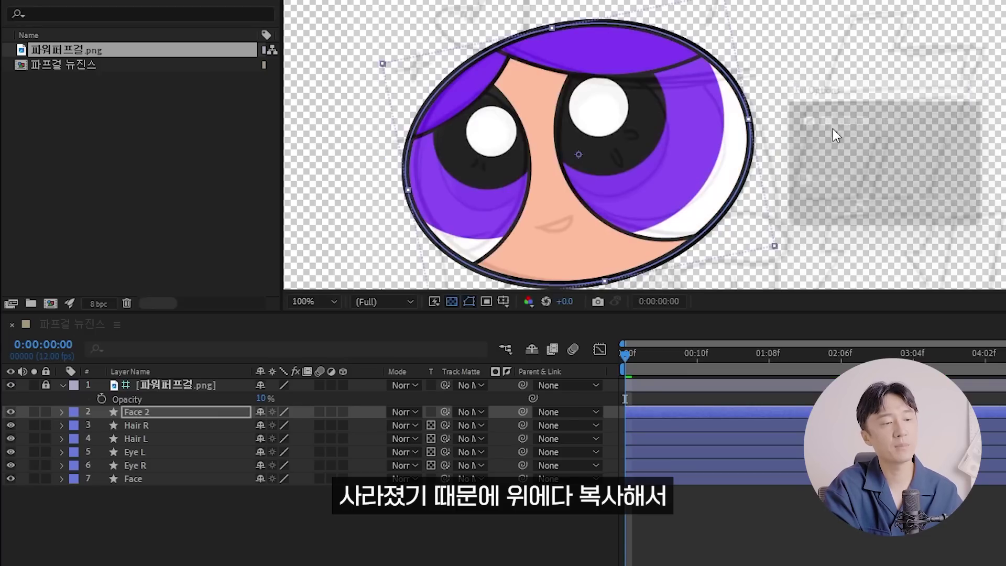
pyautogui.click(152, 532)
pyautogui.click(168, 411)
pyautogui.press('Return')
pyautogui.press('BackSpace')
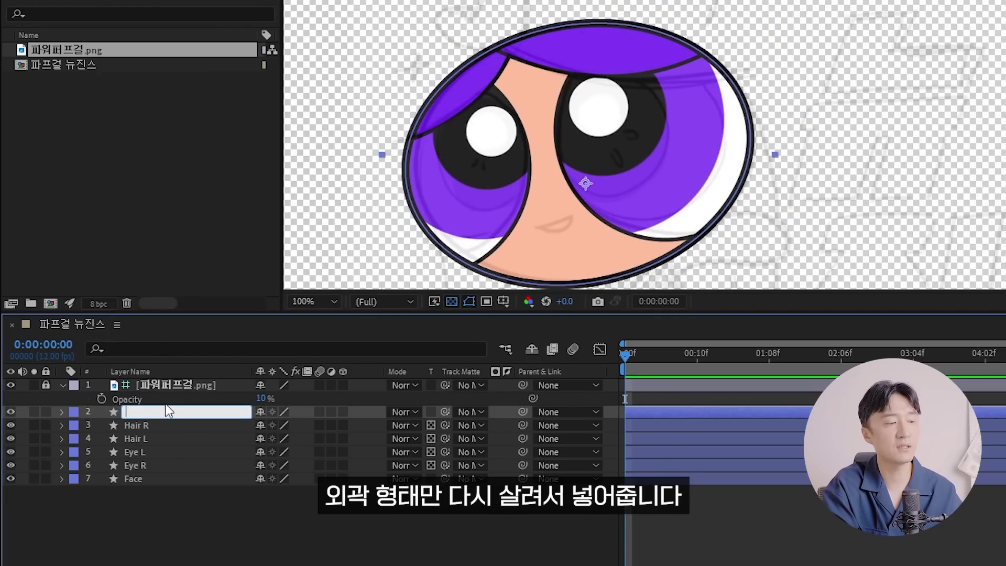
pyautogui.write('FaceStroke')
pyautogui.click(375, 283)
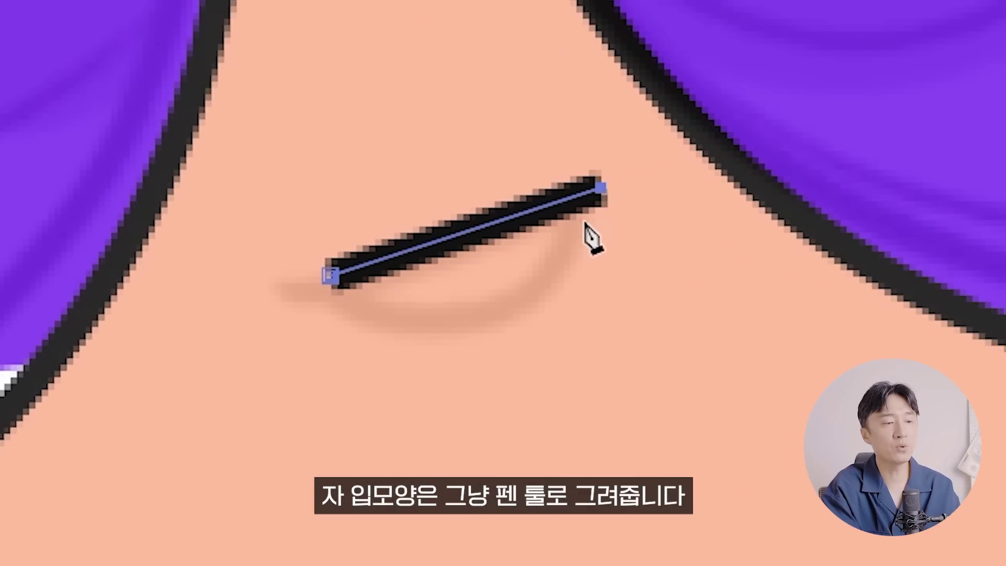
# Draw the curved mouth shape with the Pen tool.
pyautogui.moveTo(510, 300); pyautogui.dragTo(419, 315)
pyautogui.click(331, 276)
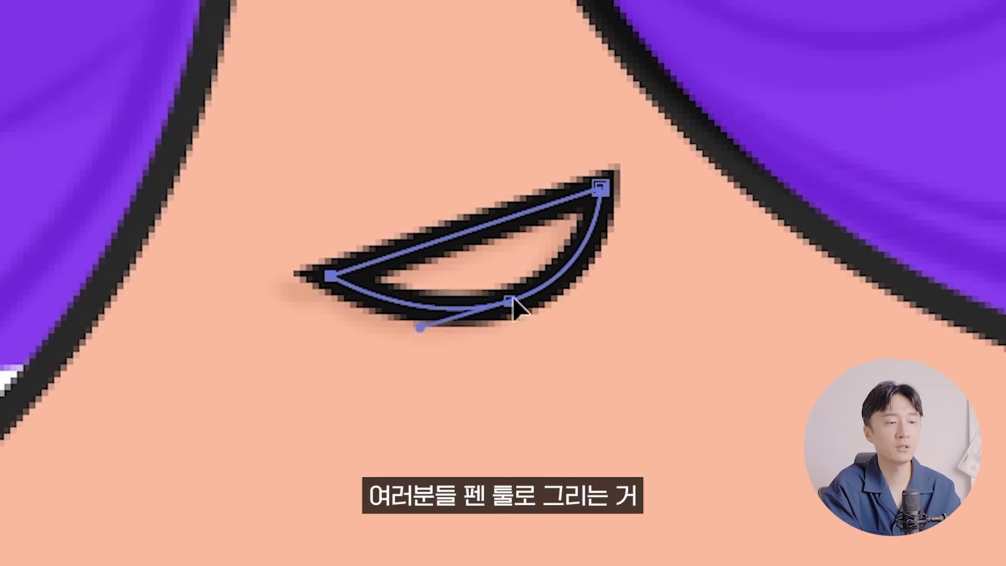
pyautogui.moveTo(511, 302); pyautogui.dragTo(503, 331)
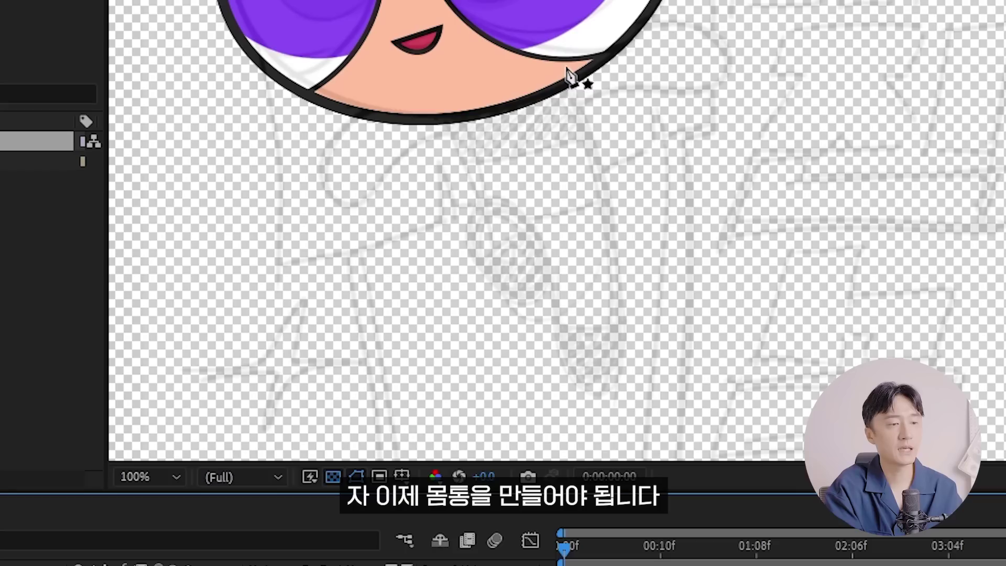
# Trace the body sketch with Pen anchors into a closed, tapered crimson shape.
pyautogui.moveTo(615, 378); pyautogui.dragTo(606, 416)
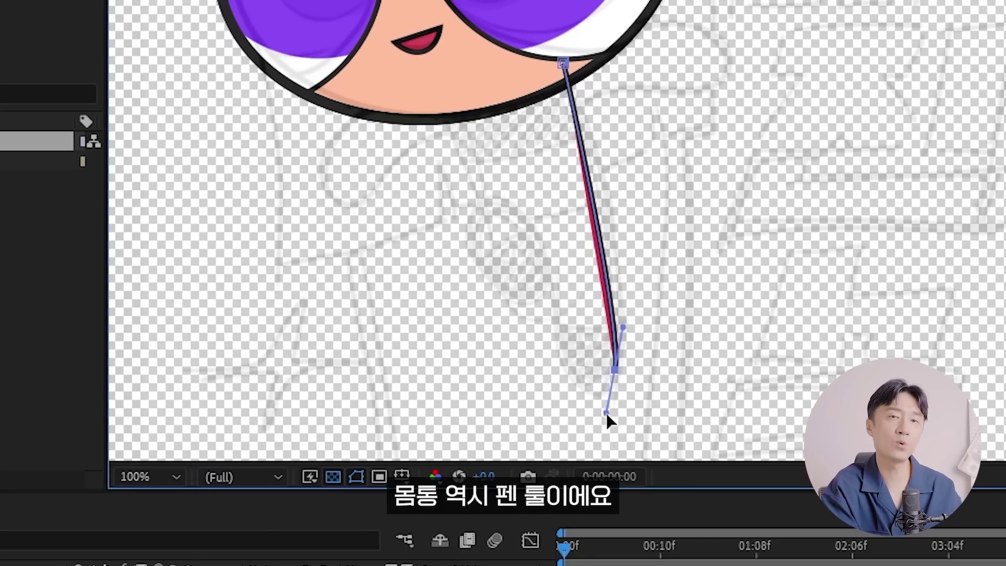
pyautogui.scroll(-3, 607, 420)
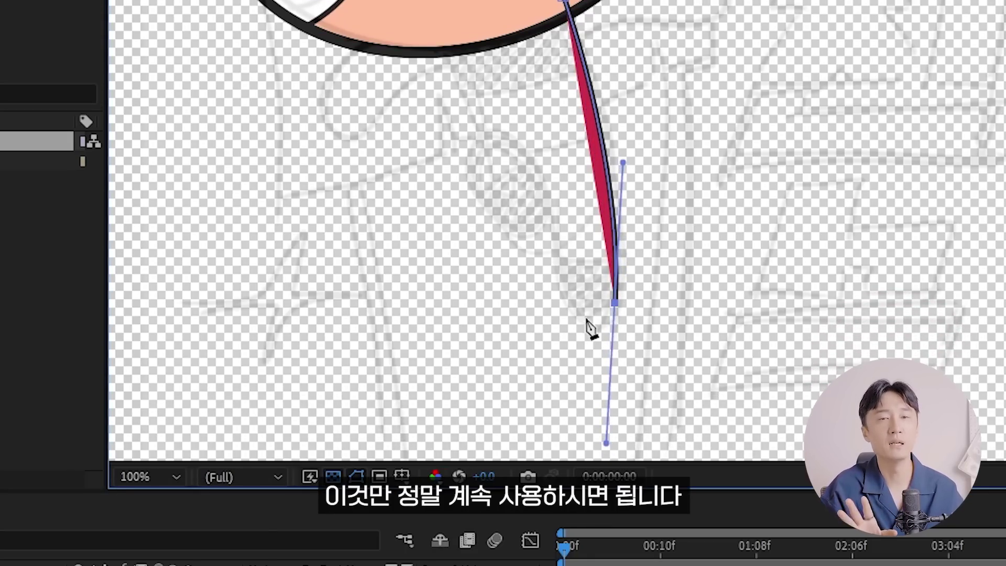
pyautogui.click(556, 263)
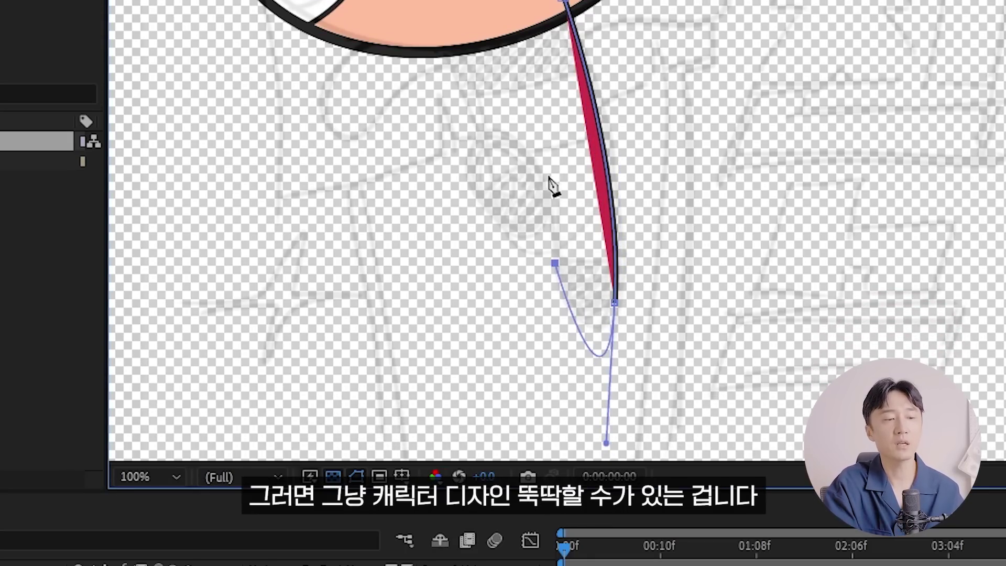
pyautogui.moveTo(555, 263); pyautogui.dragTo(545, 160)
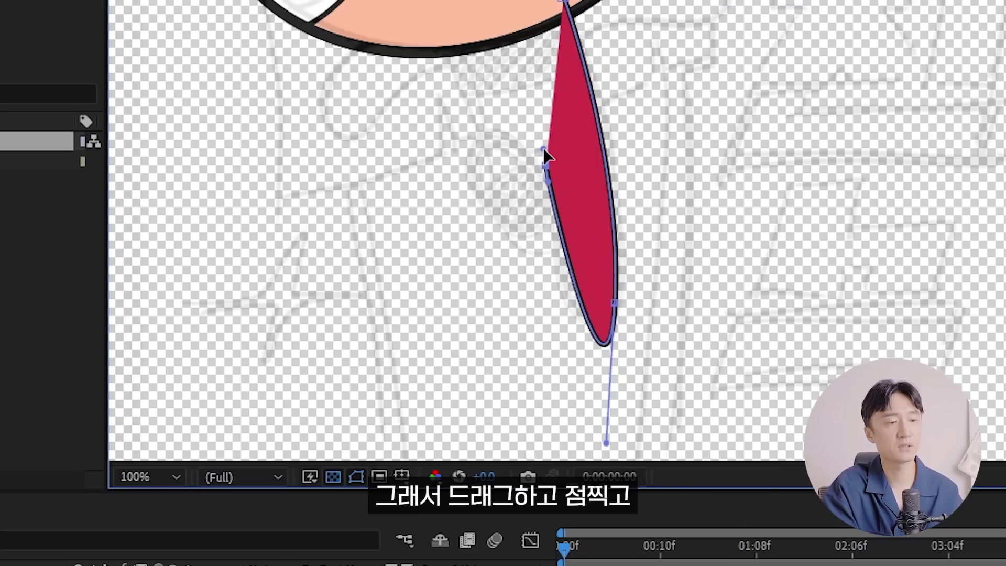
pyautogui.click(545, 160)
pyautogui.hotkey('ctrl', 'z')
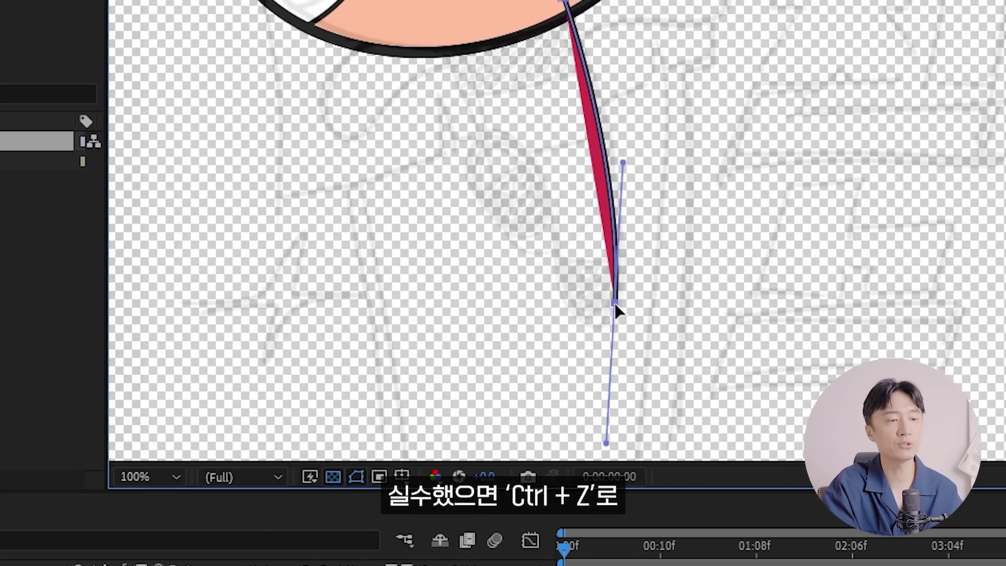
pyautogui.moveTo(602, 439); pyautogui.dragTo(611, 349)
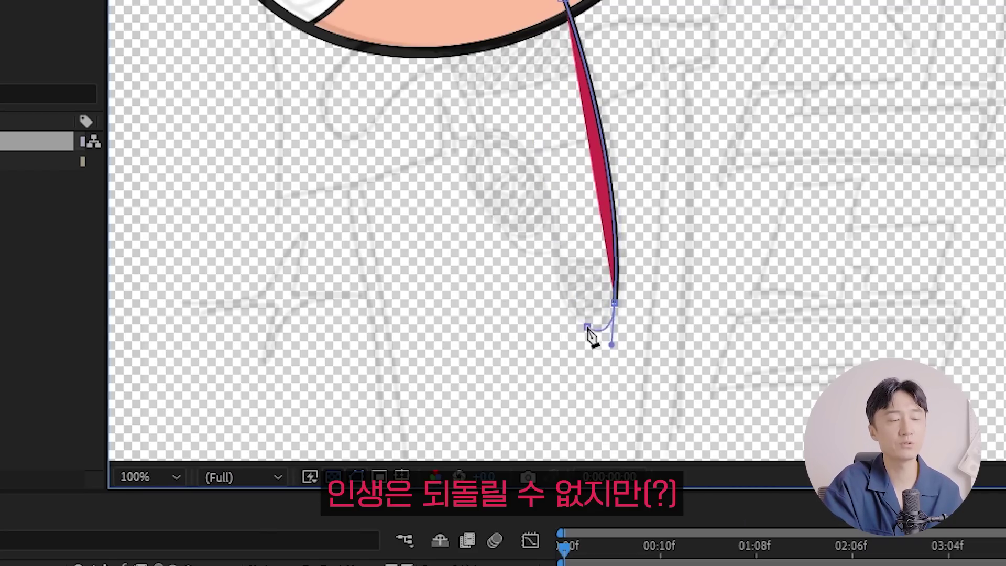
pyautogui.click(588, 328)
pyautogui.moveTo(562, 303); pyautogui.dragTo(543, 154)
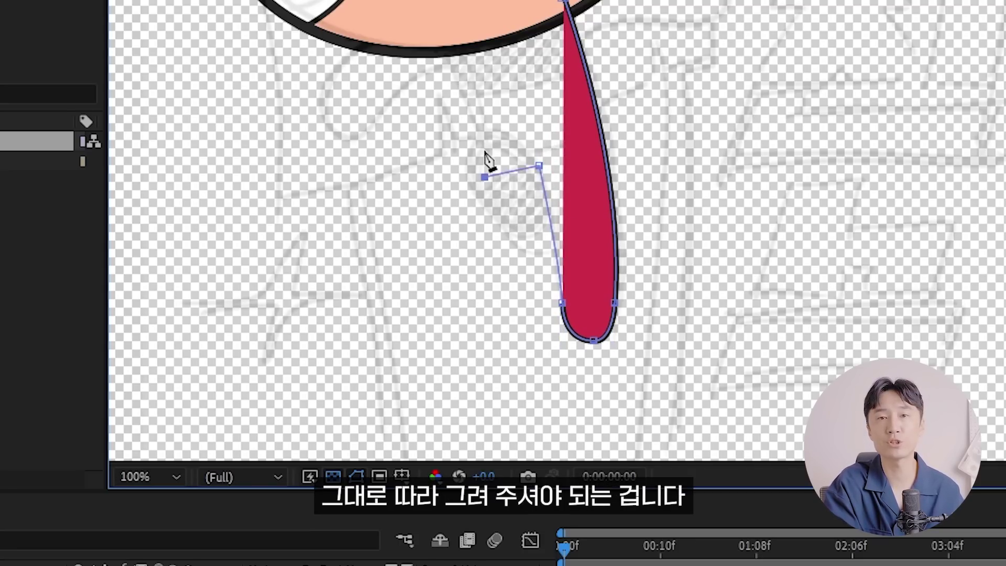
pyautogui.click(467, 40)
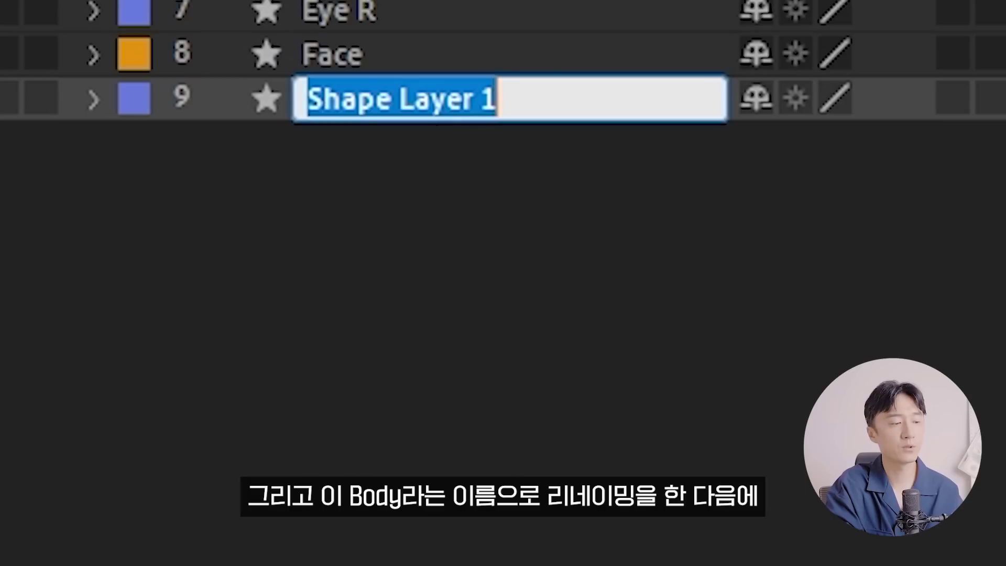
# Name the layer Body and rename its Shape 1 to Outline.
pyautogui.write('Body')
pyautogui.press('Return')
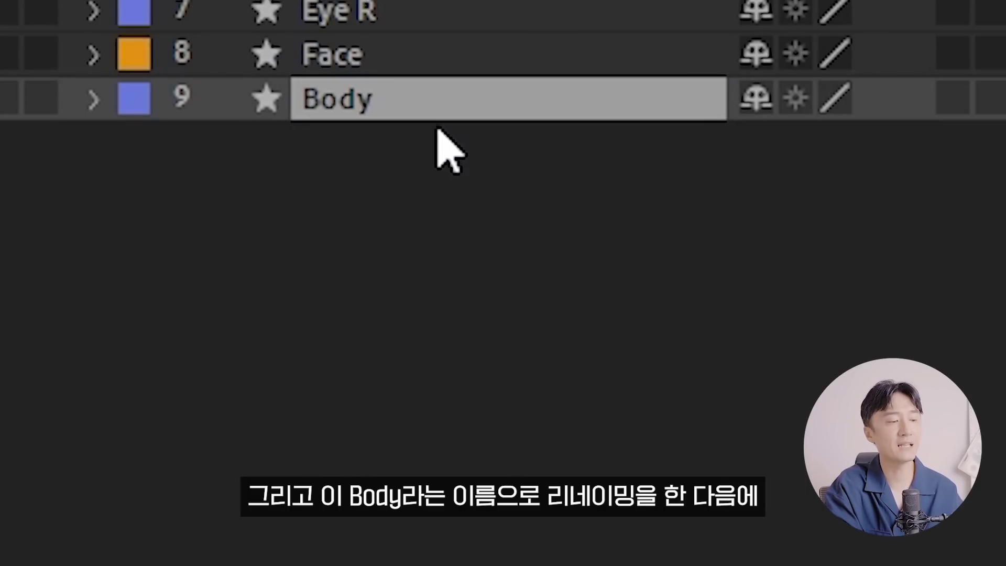
pyautogui.hotkey('ctrl', 'Right')
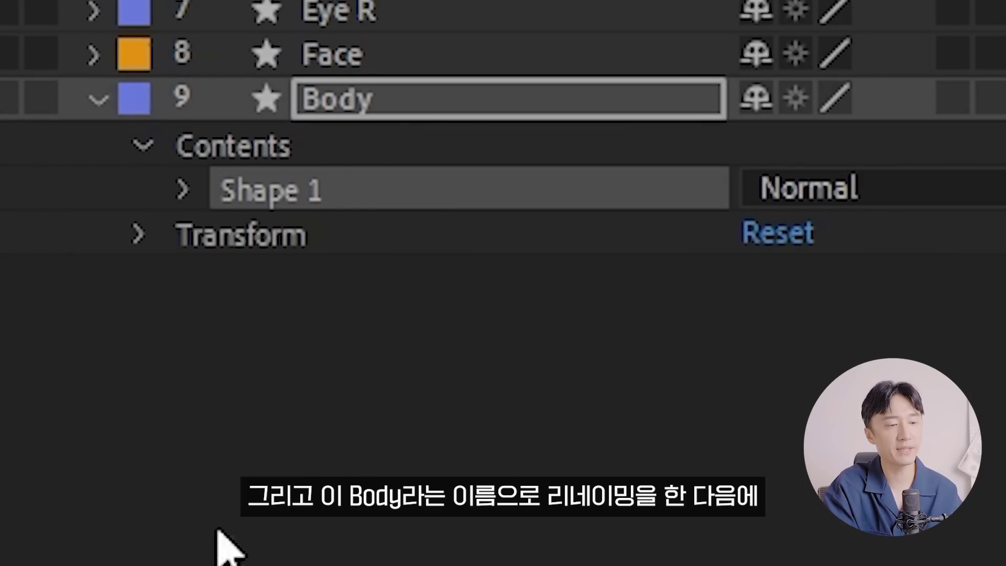
pyautogui.press('Return')
pyautogui.write('S')
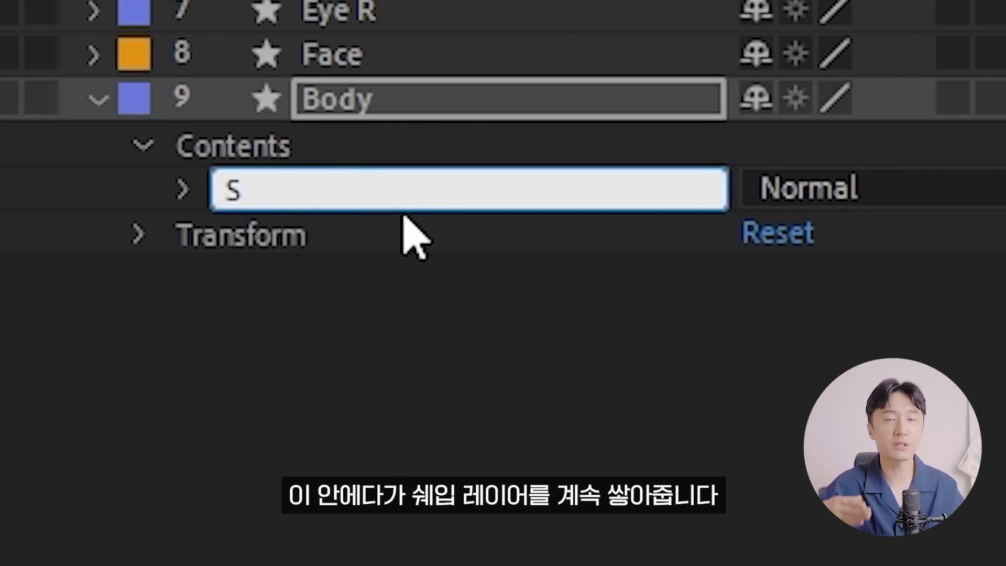
pyautogui.write('Outline')
pyautogui.press('Return')
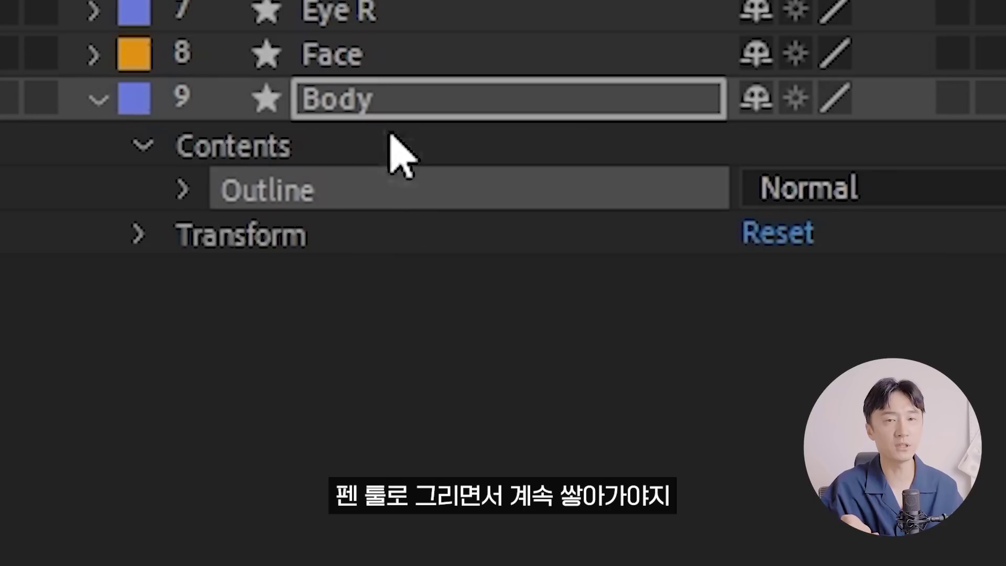
# Duplicate Outline, group the copy into Group 1, and move a new Shape 1 inside it.
pyautogui.hotkey('ctrl', 'd')
pyautogui.hotkey('ctrl', 'g')
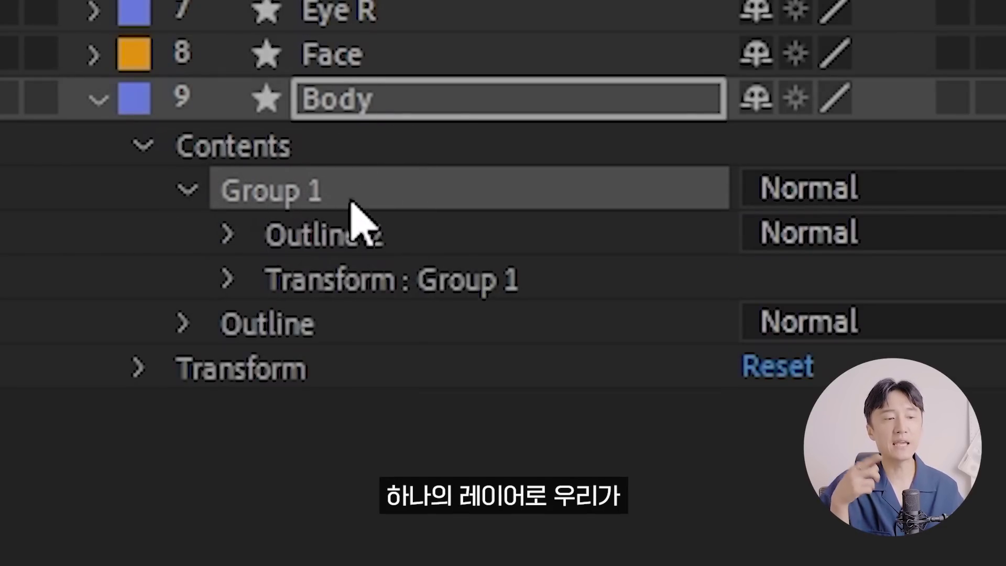
pyautogui.hotkey('ctrl', 'v')
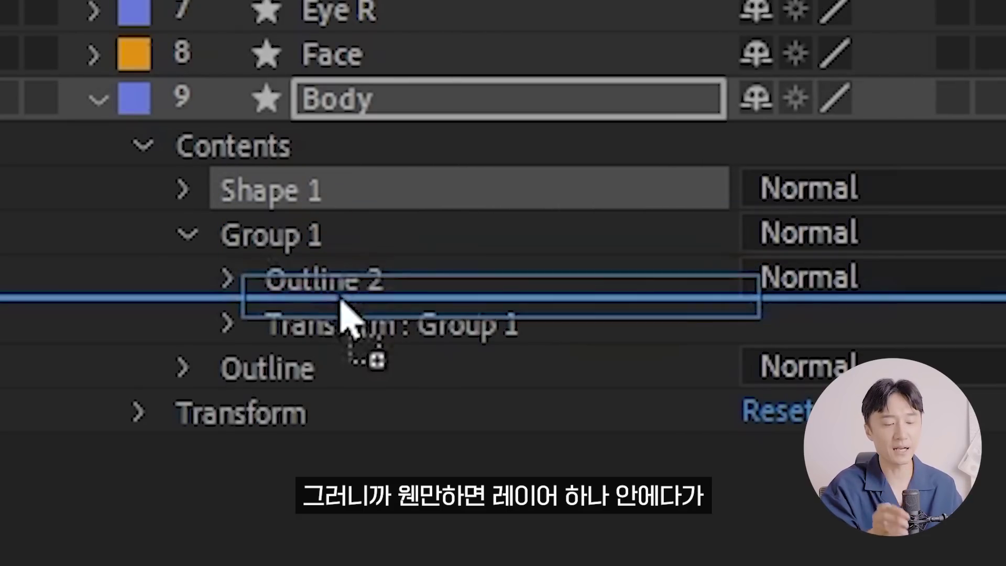
pyautogui.moveTo(307, 190); pyautogui.dragTo(341, 301)
pyautogui.click(943, 189)
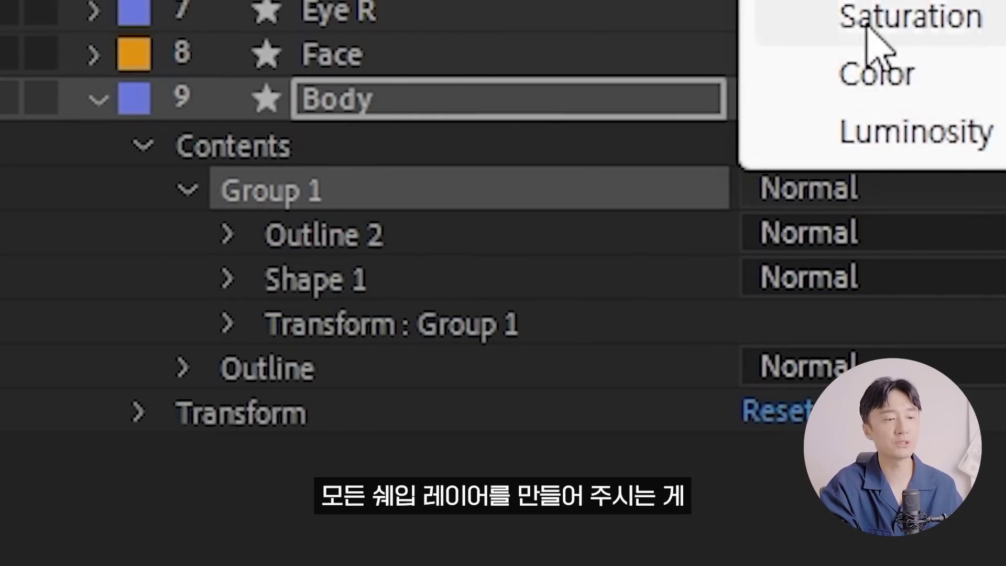
pyautogui.press('Escape')
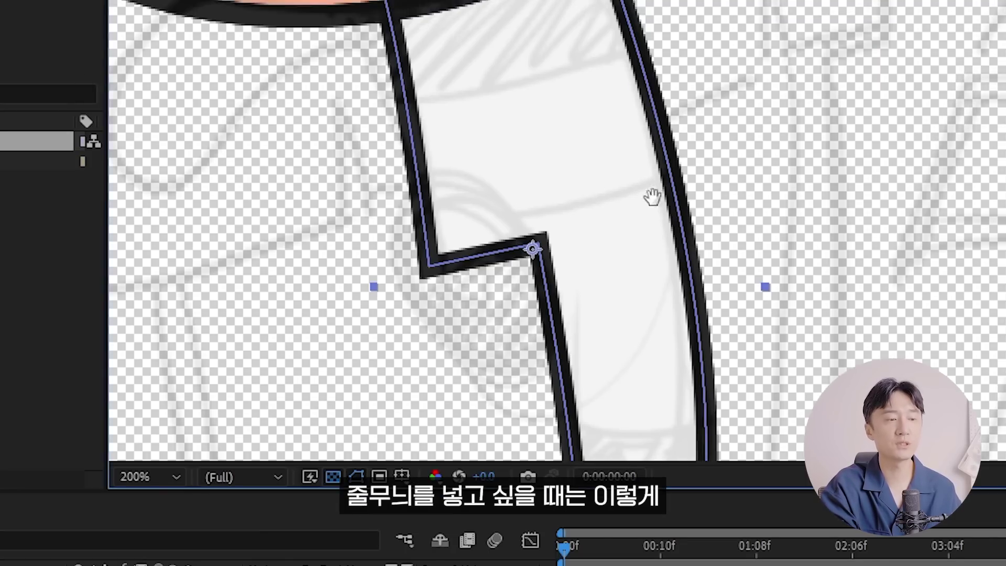
# Draw a tilted rectangle across the neck, move it into Group 2, and add Merge Paths.
pyautogui.moveTo(217, 111); pyautogui.dragTo(657, 298)
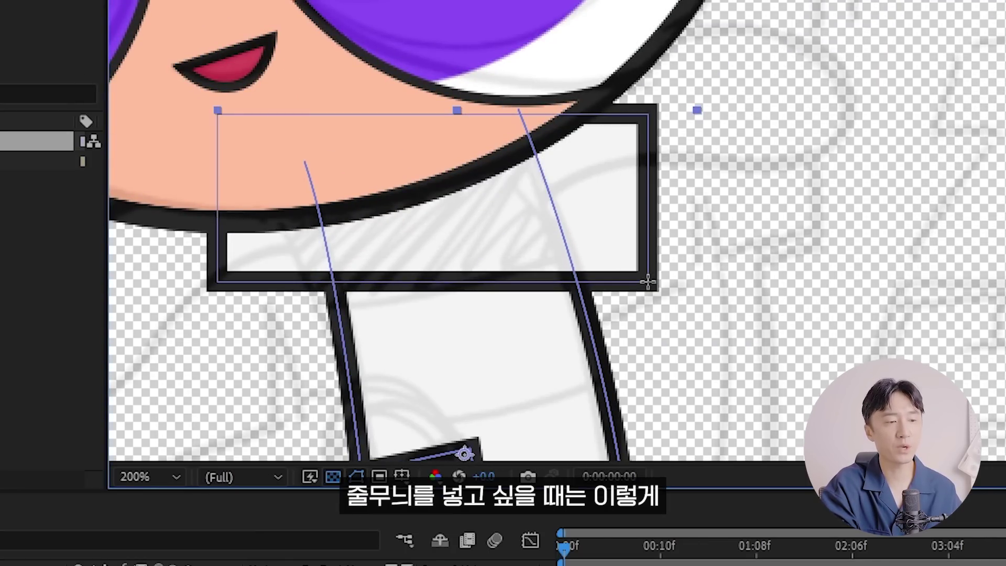
pyautogui.press('w')
pyautogui.moveTo(601, 223); pyautogui.dragTo(647, 168)
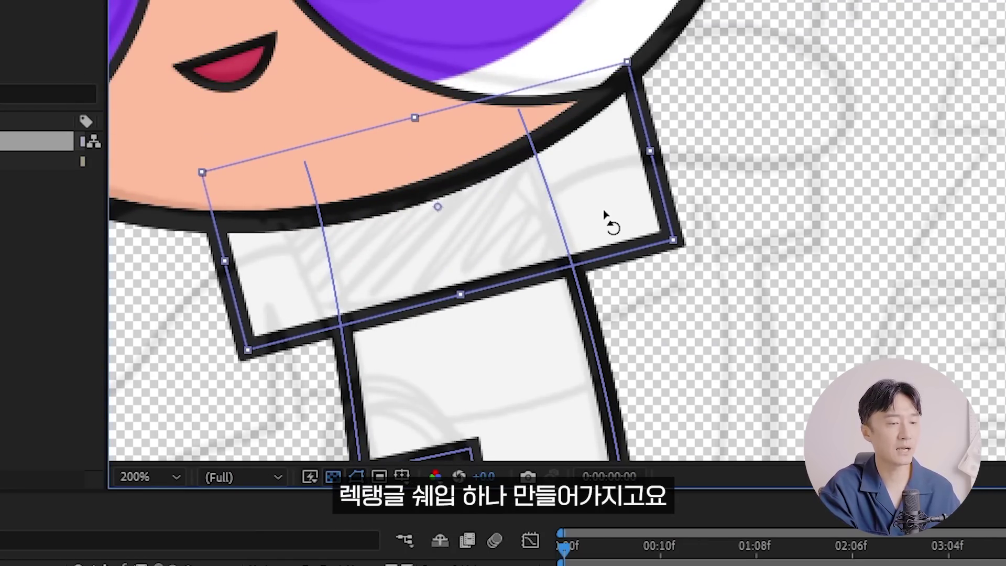
pyautogui.press('v')
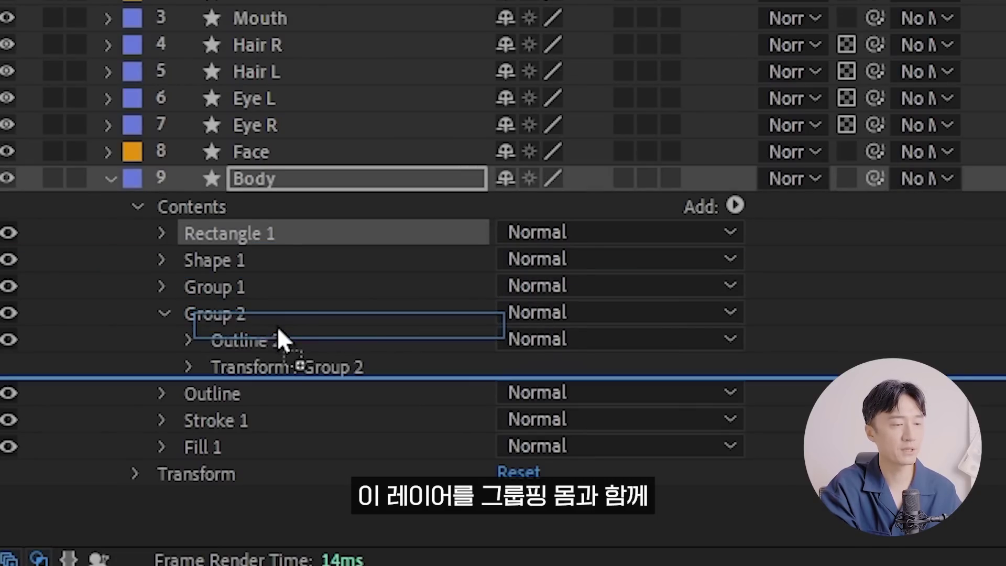
pyautogui.moveTo(265, 246); pyautogui.dragTo(292, 361)
pyautogui.click(476, 458)
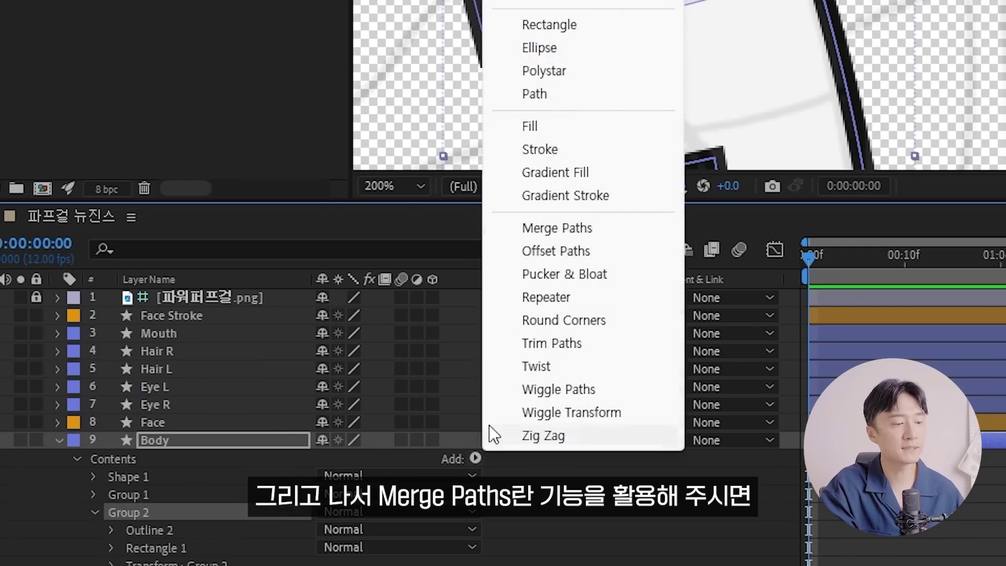
pyautogui.click(569, 225)
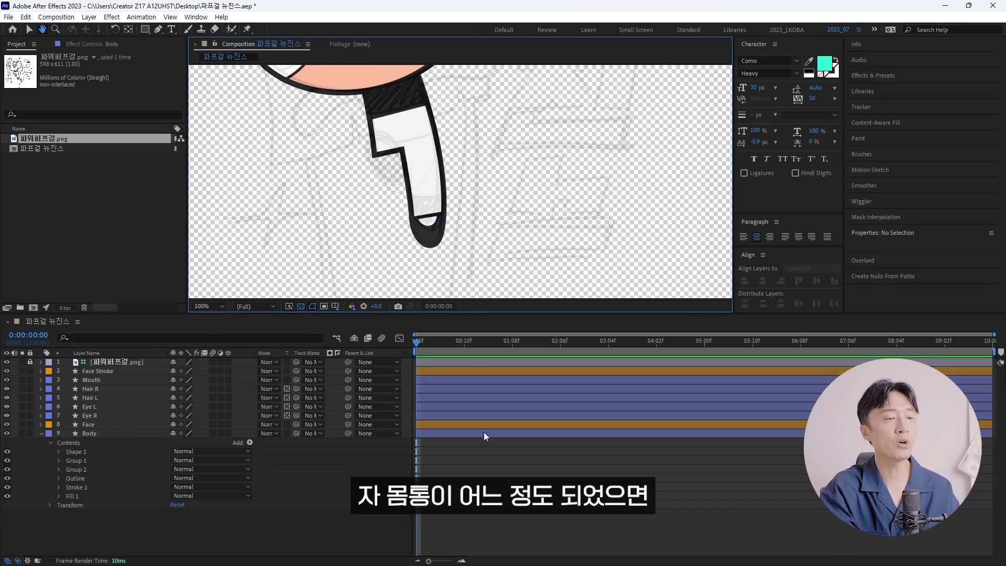
# With Body selected, draw a black ellipse over the right leg and tilt it to follow the leg.
pyautogui.moveTo(474, 175); pyautogui.dragTo(484, 192)
pyautogui.click(92, 443)
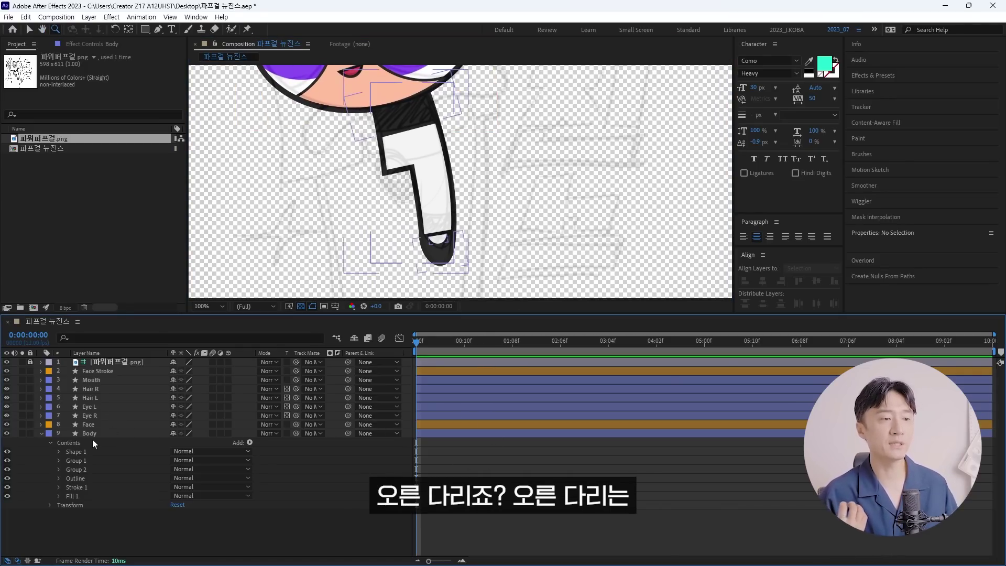
pyautogui.click(90, 433)
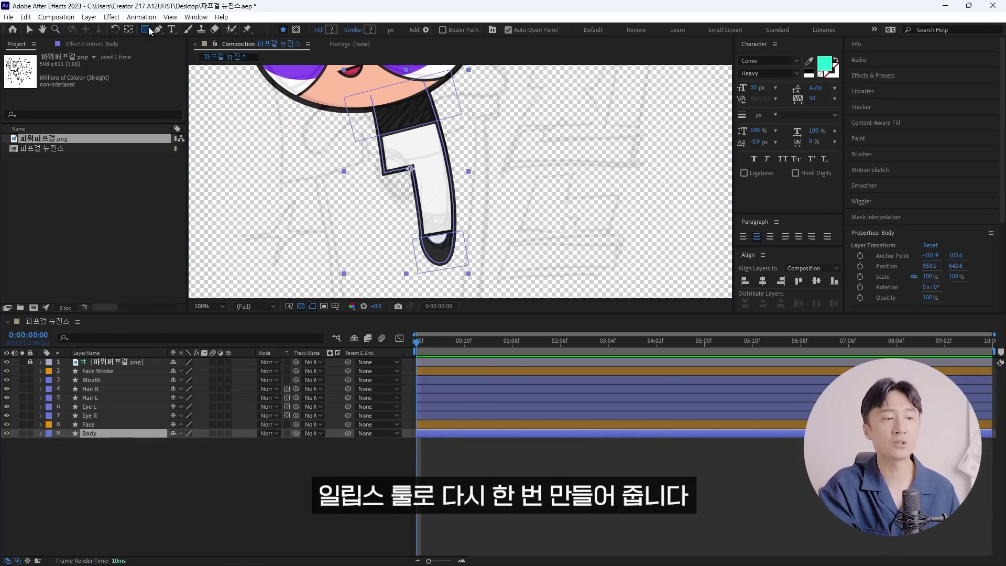
pyautogui.moveTo(142, 31); pyautogui.dragTo(211, 52)
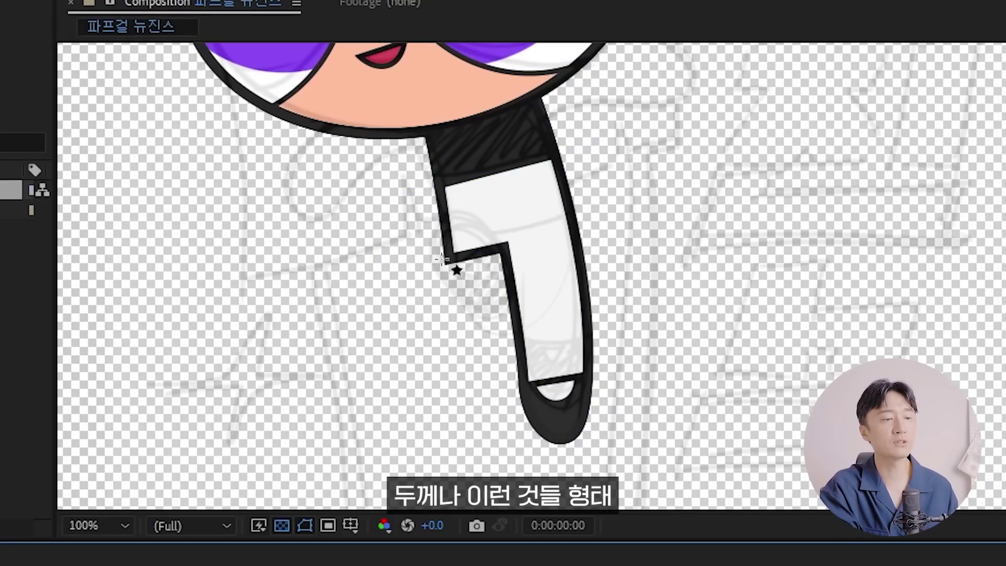
pyautogui.moveTo(415, 214); pyautogui.dragTo(505, 344)
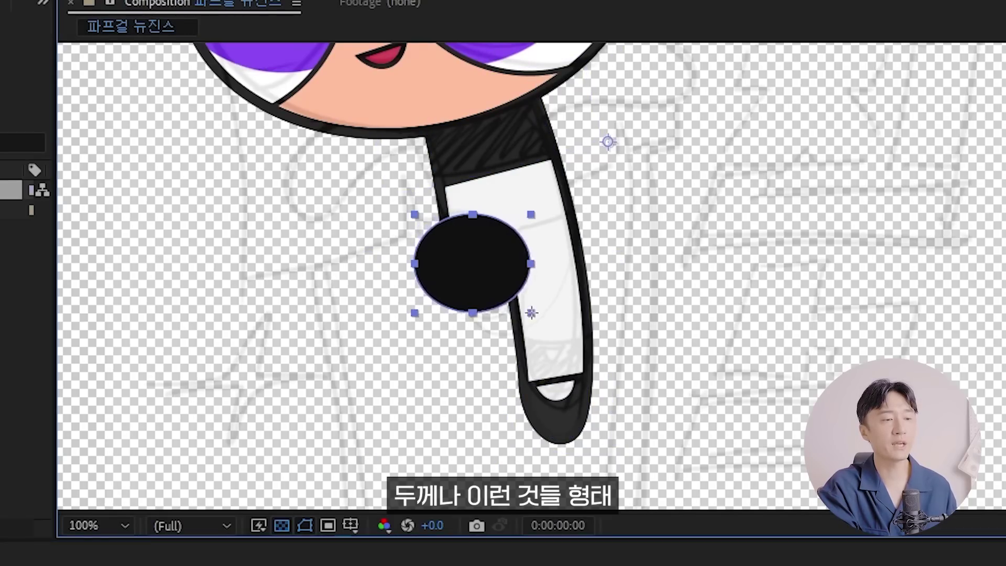
pyautogui.moveTo(492, 287); pyautogui.dragTo(498, 274)
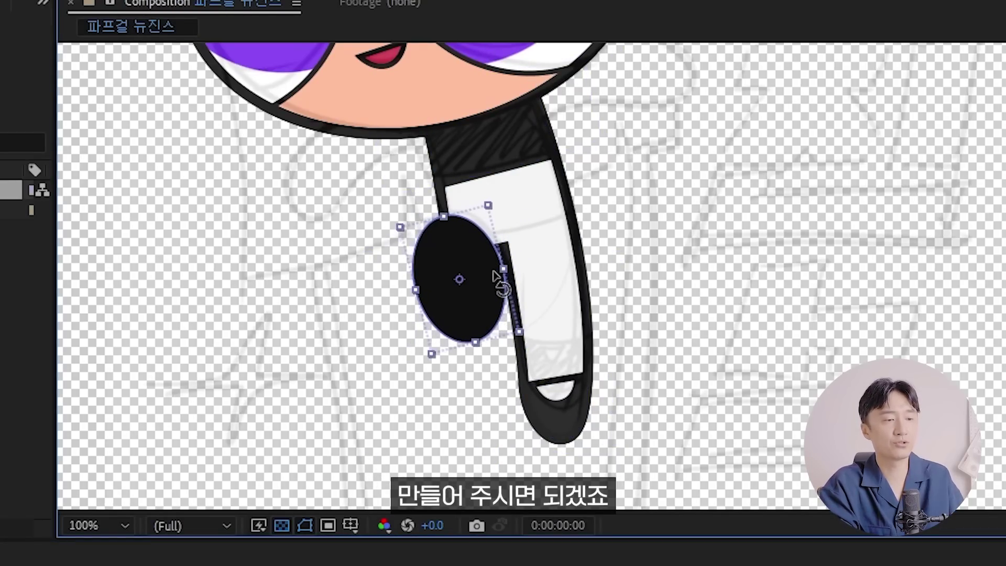
pyautogui.scroll(2, 490, 288)
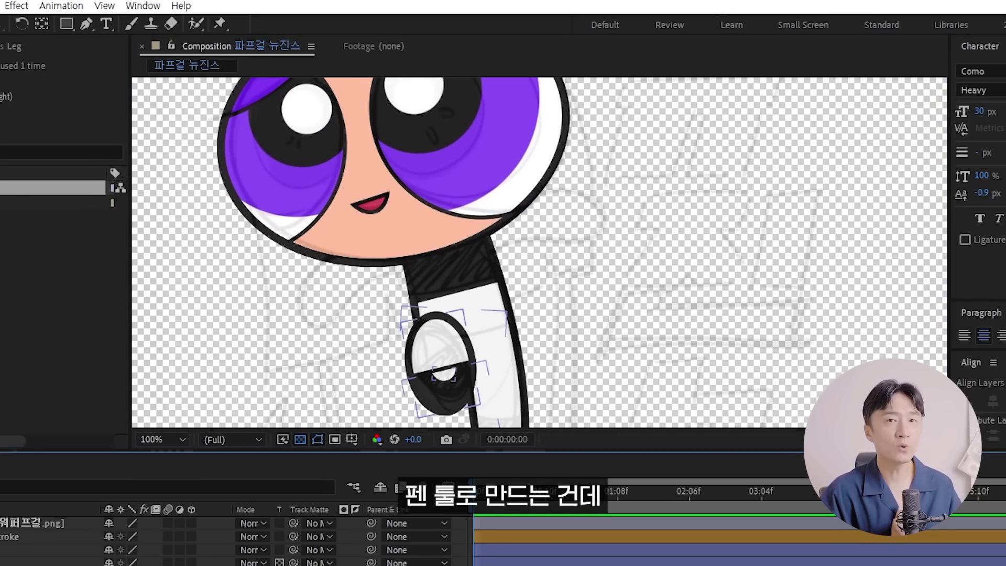
pyautogui.click(464, 231)
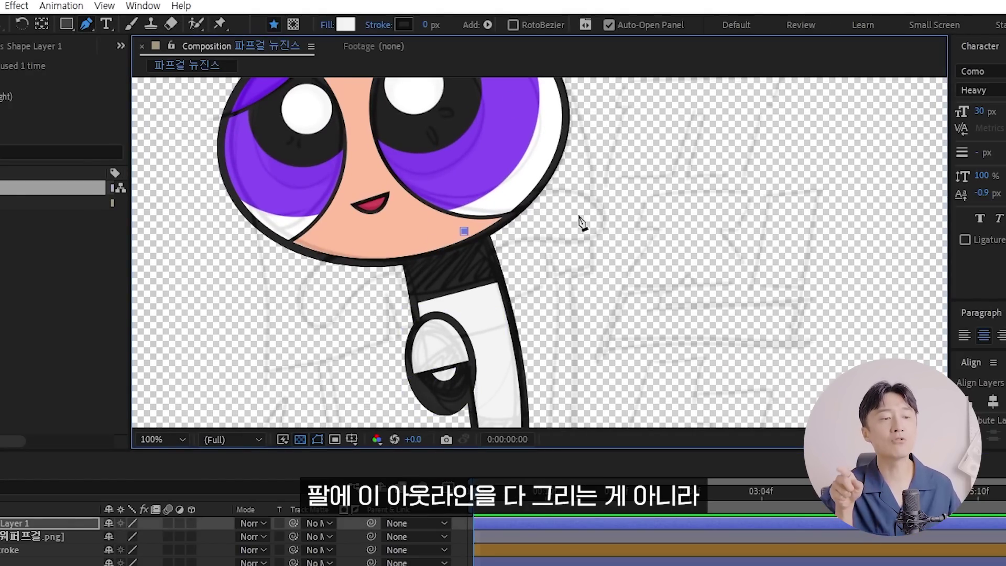
# Draw the curved arm path with Fill set to None and an 88 px stroke.
pyautogui.moveTo(595, 217); pyautogui.dragTo(657, 234)
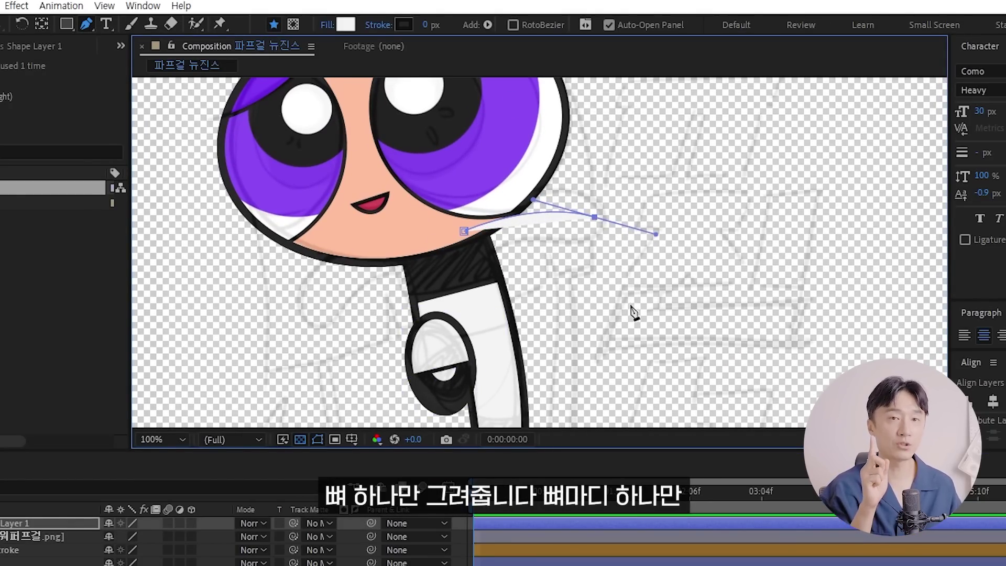
pyautogui.click(329, 25)
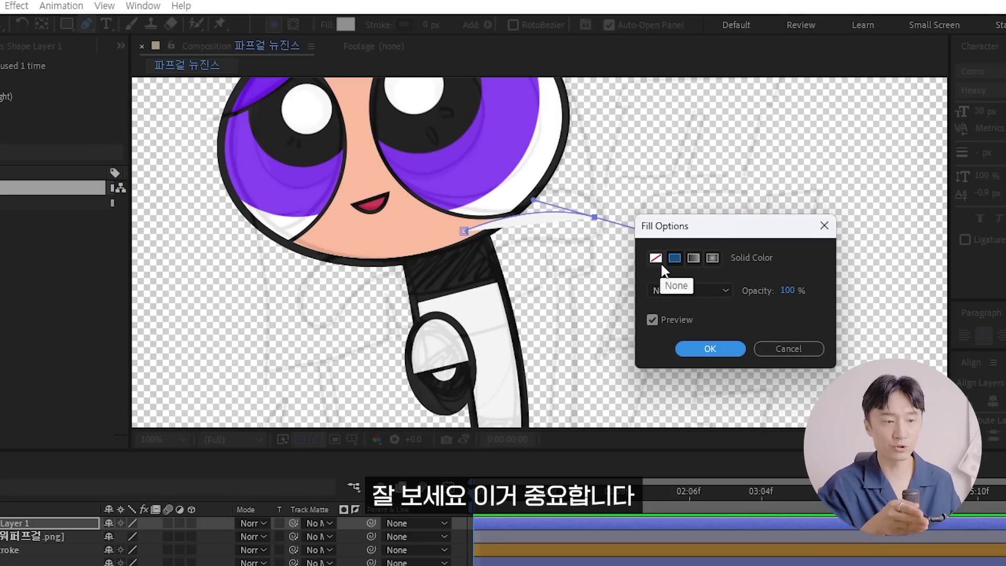
pyautogui.click(662, 263)
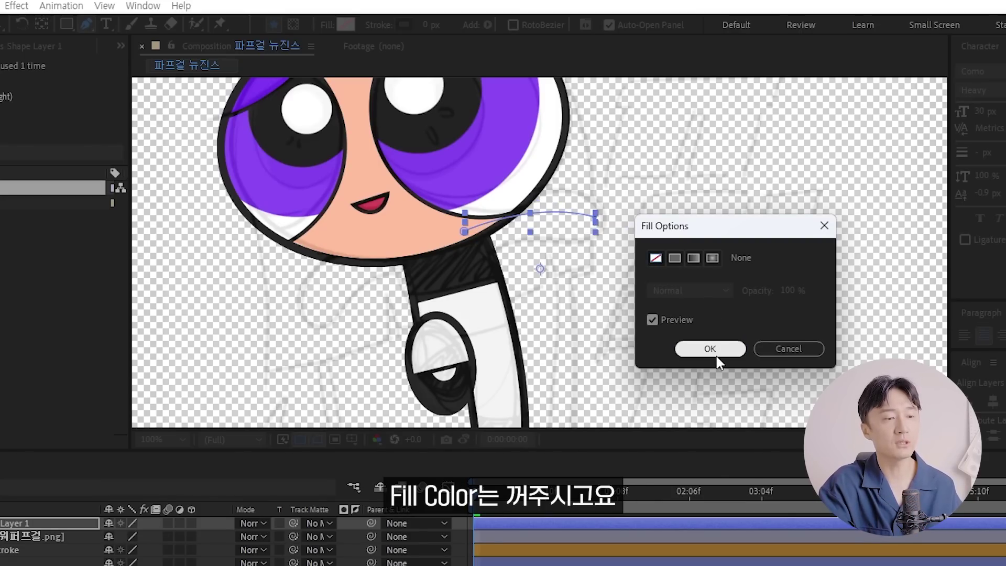
pyautogui.click(707, 348)
pyautogui.moveTo(551, 35); pyautogui.dragTo(513, 41)
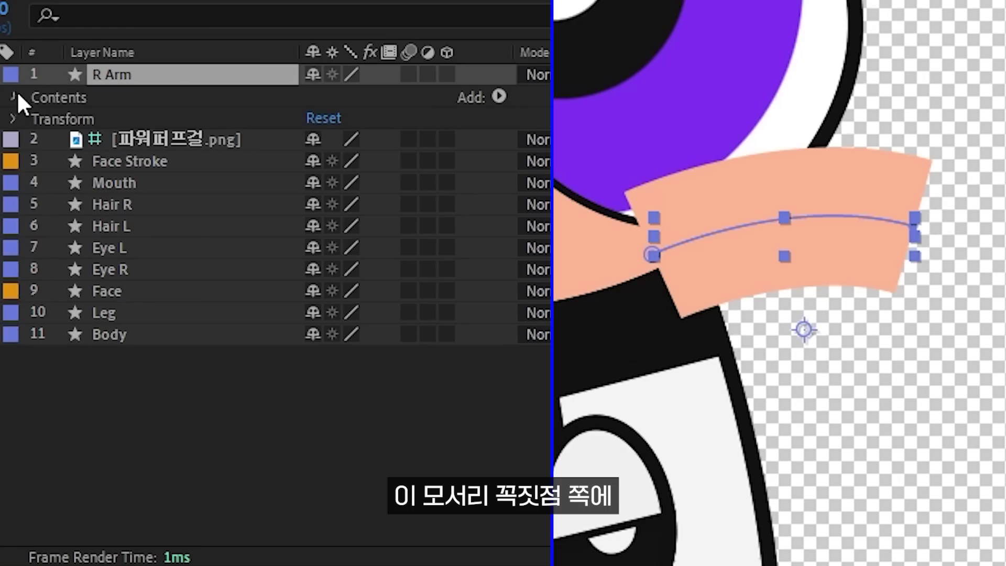
# Give the arm's Stroke 1 round line caps and round line joins.
pyautogui.click(15, 97)
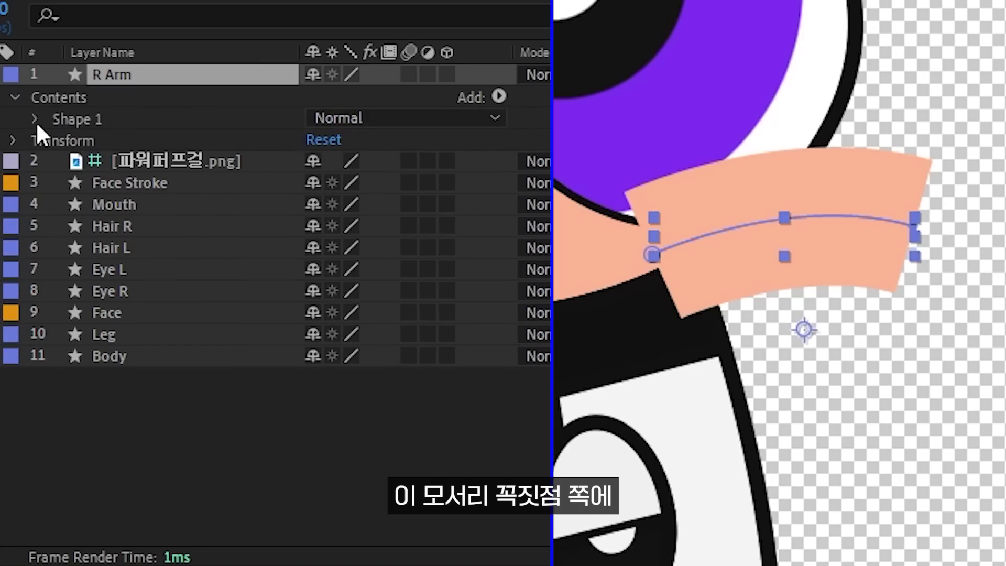
pyautogui.click(36, 119)
pyautogui.click(58, 159)
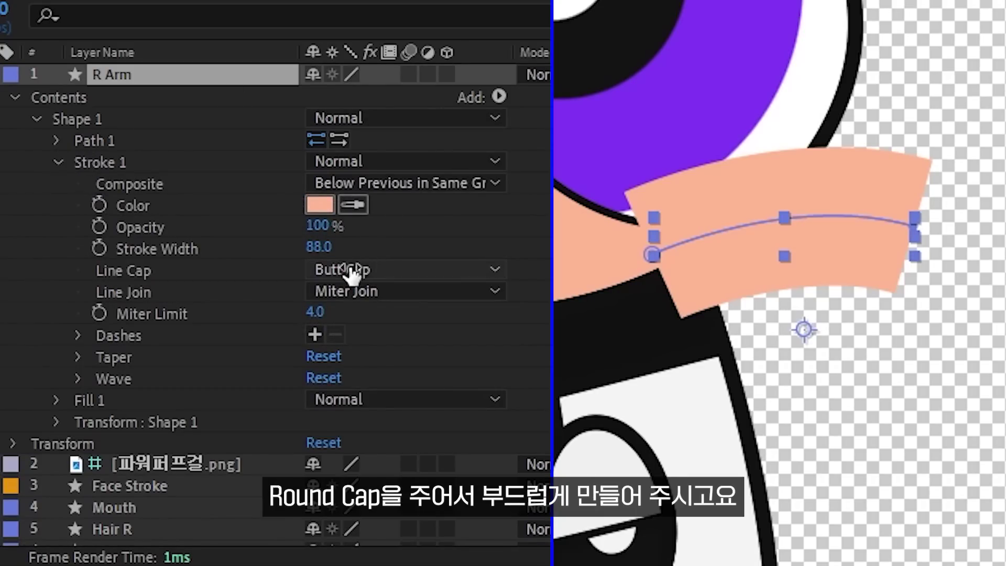
pyautogui.click(367, 270)
pyautogui.click(406, 322)
pyautogui.click(393, 291)
pyautogui.click(394, 347)
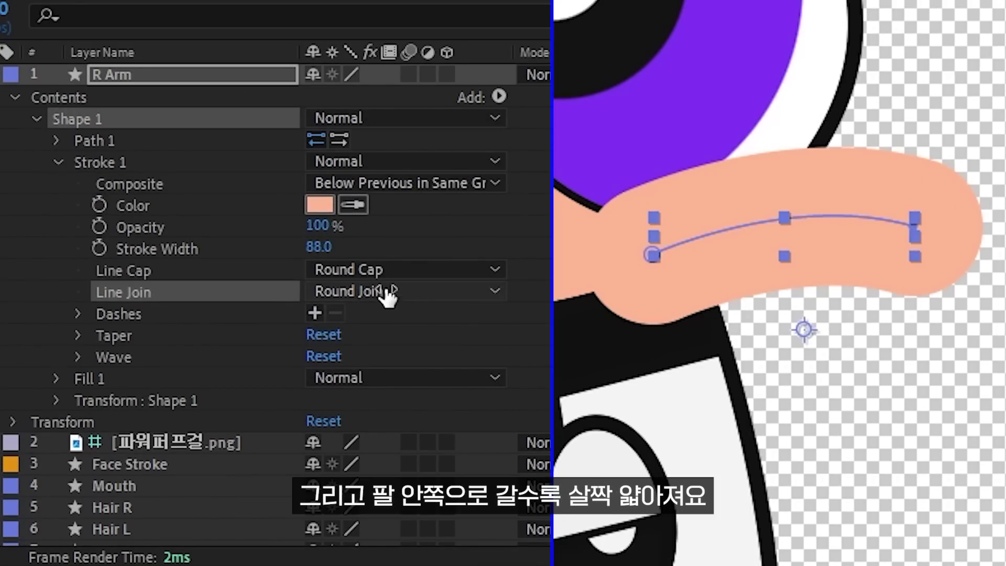
# Taper the arm stroke's start with Start Length 100% and Start Width 46%.
pyautogui.click(78, 336)
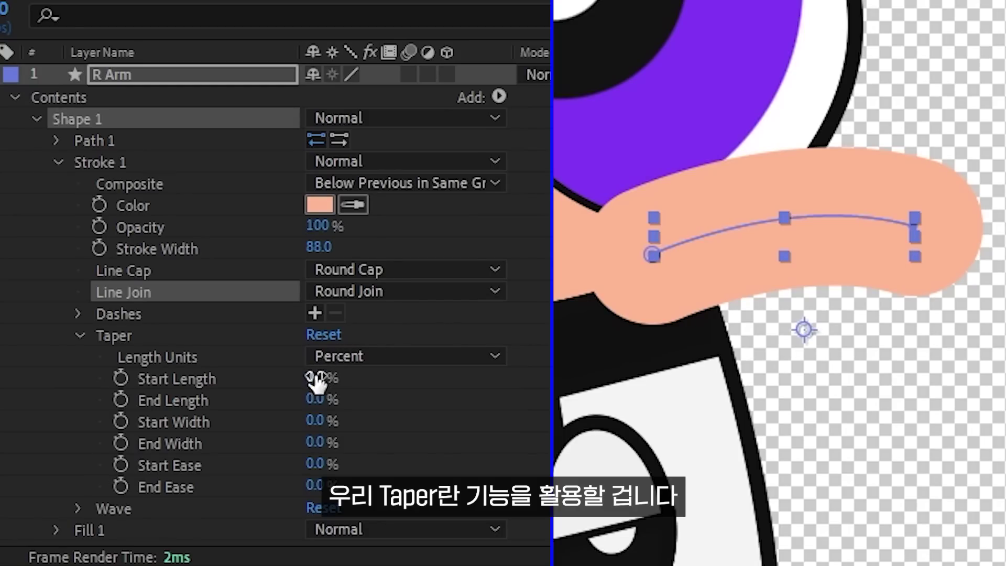
pyautogui.moveTo(315, 377); pyautogui.dragTo(367, 376)
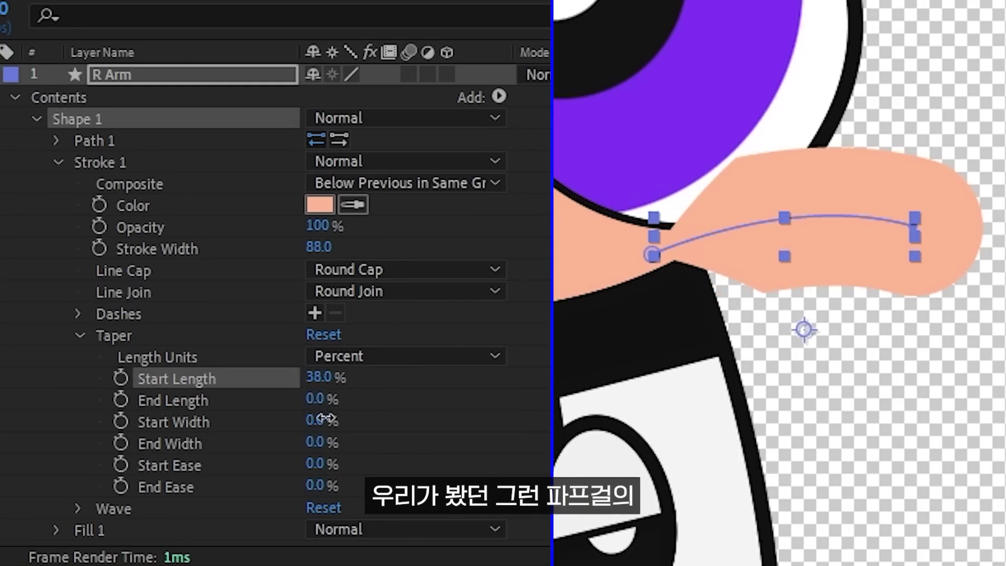
pyautogui.moveTo(325, 418); pyautogui.dragTo(369, 409)
pyautogui.moveTo(318, 378); pyautogui.dragTo(426, 379)
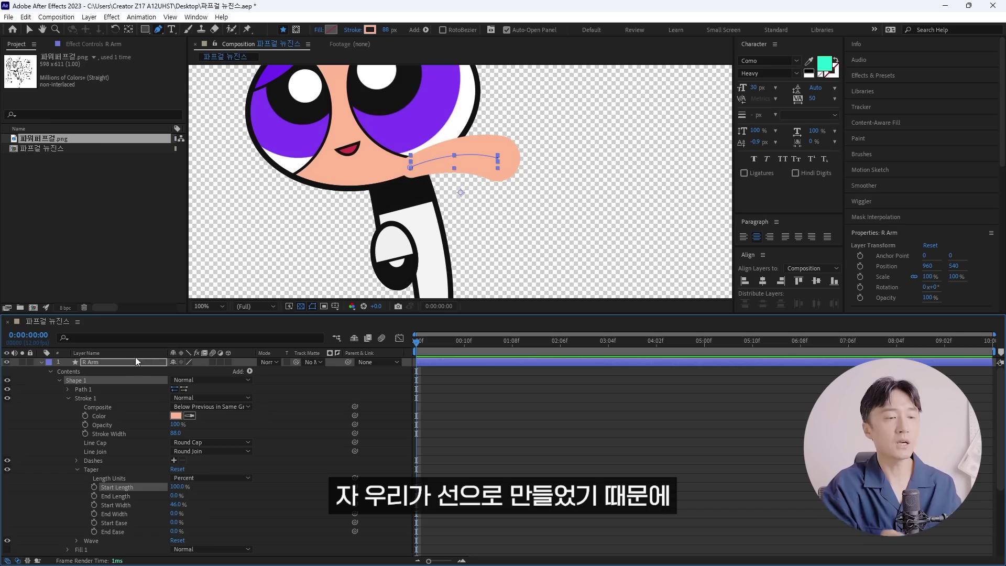
# Add a Stroke layer style to R Arm, eyedropping the body's black outline colour.
pyautogui.rightClick(135, 361)
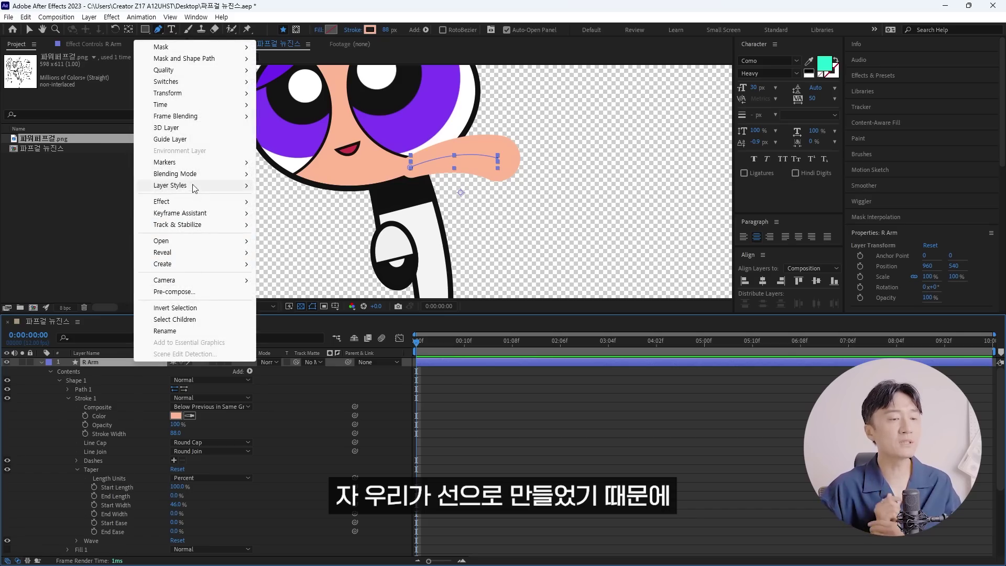
pyautogui.moveTo(206, 188)
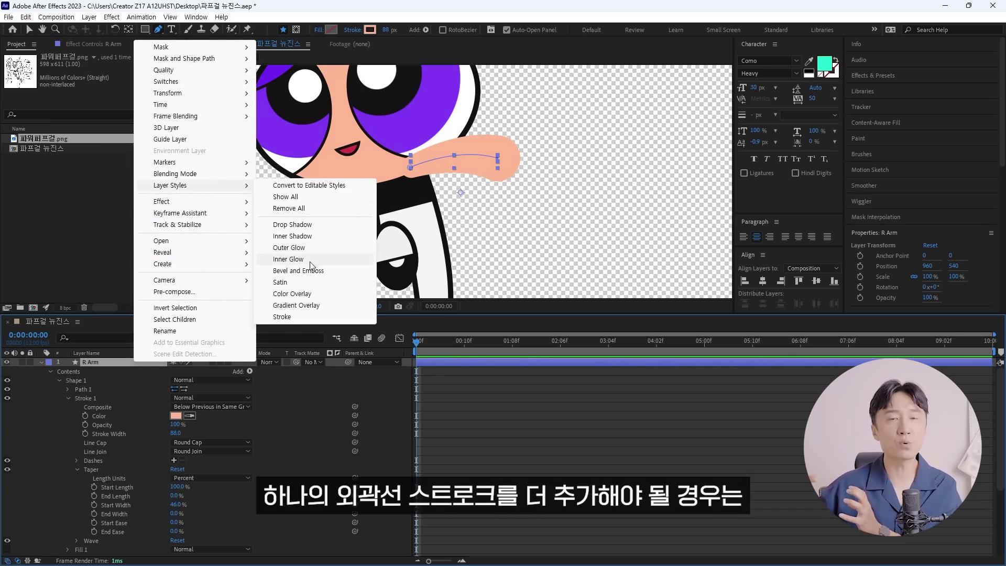
pyautogui.click(301, 317)
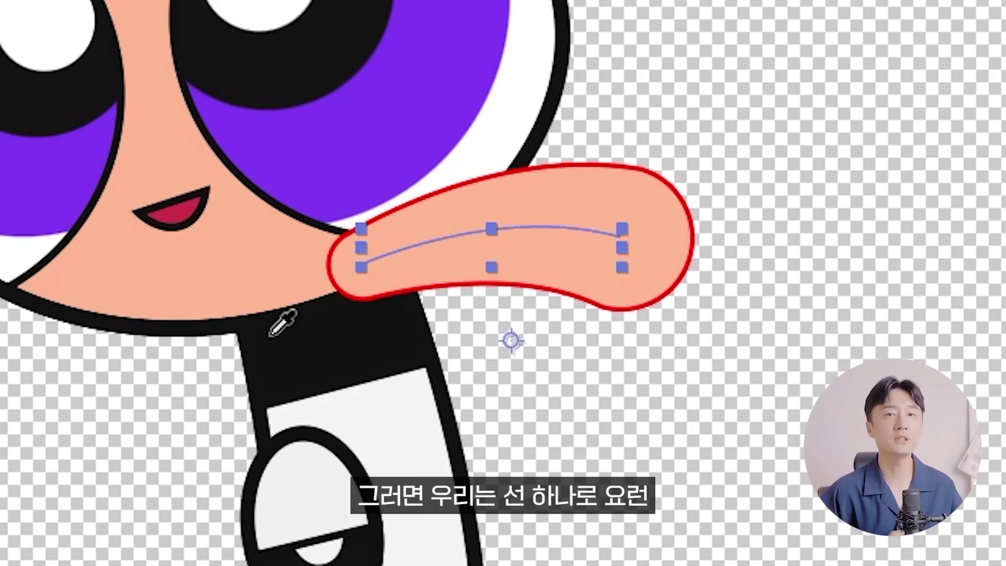
pyautogui.click(271, 334)
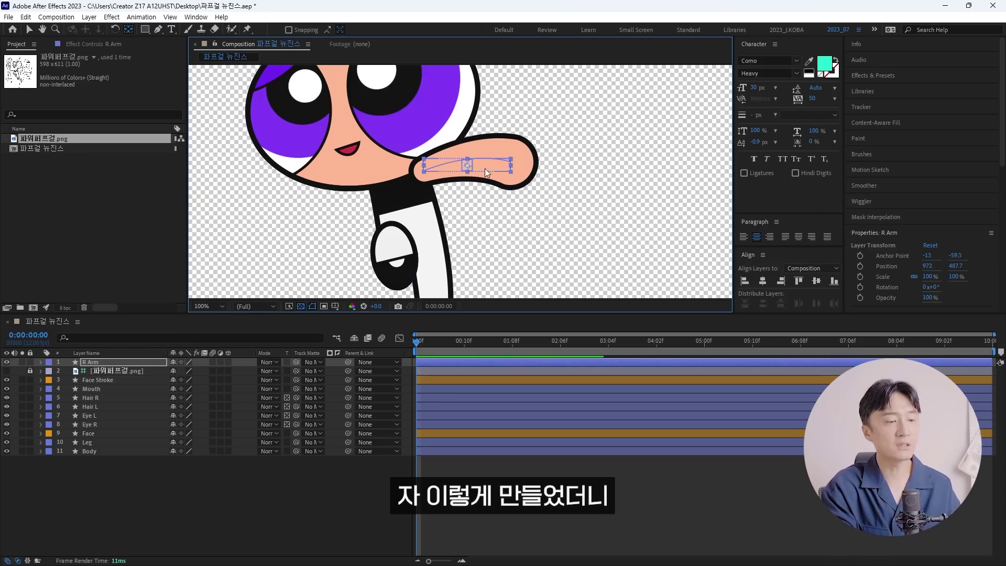
# Send the R Arm layer to the bottom of the stack and nudge the arm slightly.
pyautogui.press('v')
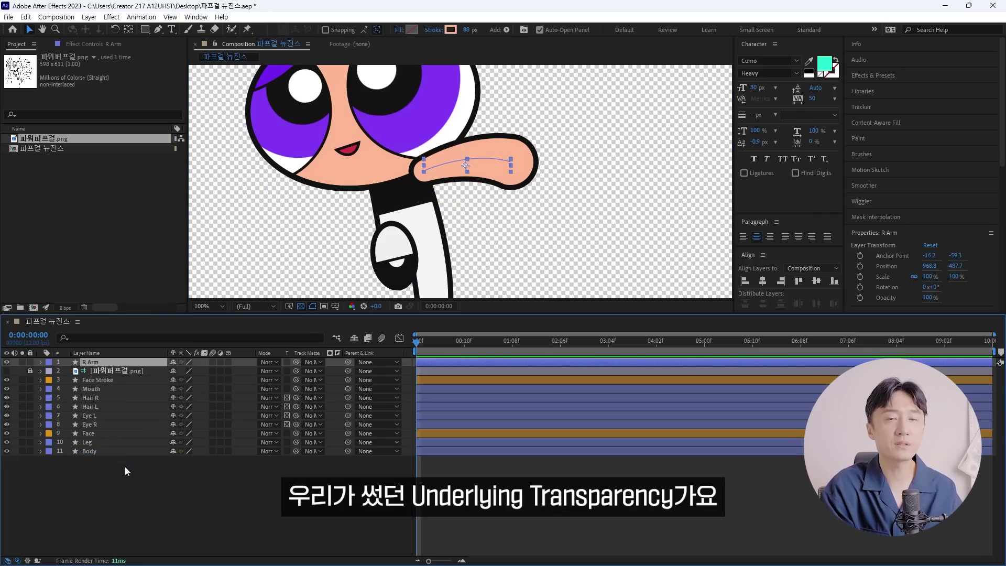
pyautogui.hotkey('ctrl', 'shift', '[')
pyautogui.moveTo(493, 171); pyautogui.dragTo(494, 168)
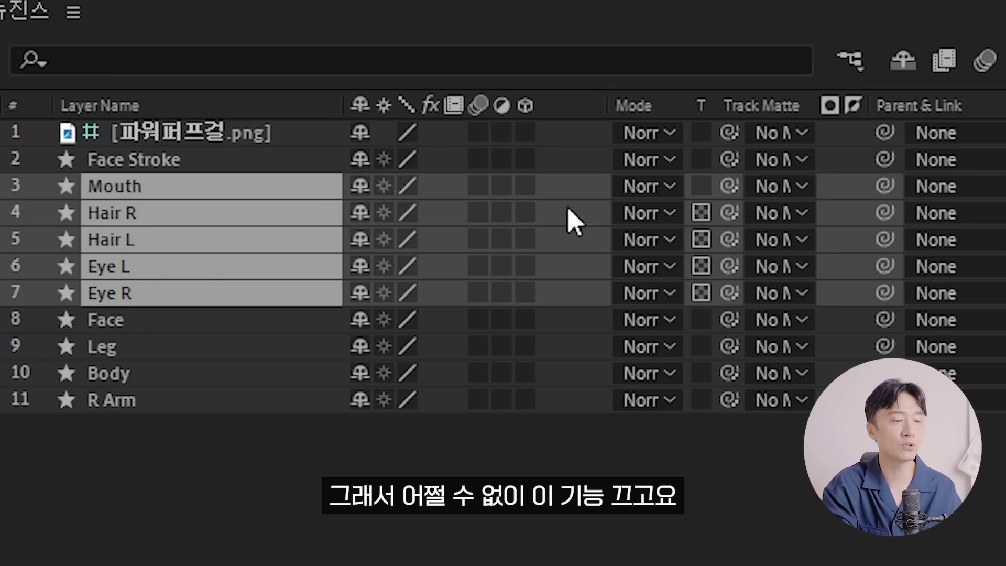
# Set Face as the track matte for Hair R, Hair L, Eye L and Eye R.
pyautogui.keyDown('ctrl'); pyautogui.click(571, 186); pyautogui.keyUp('ctrl')
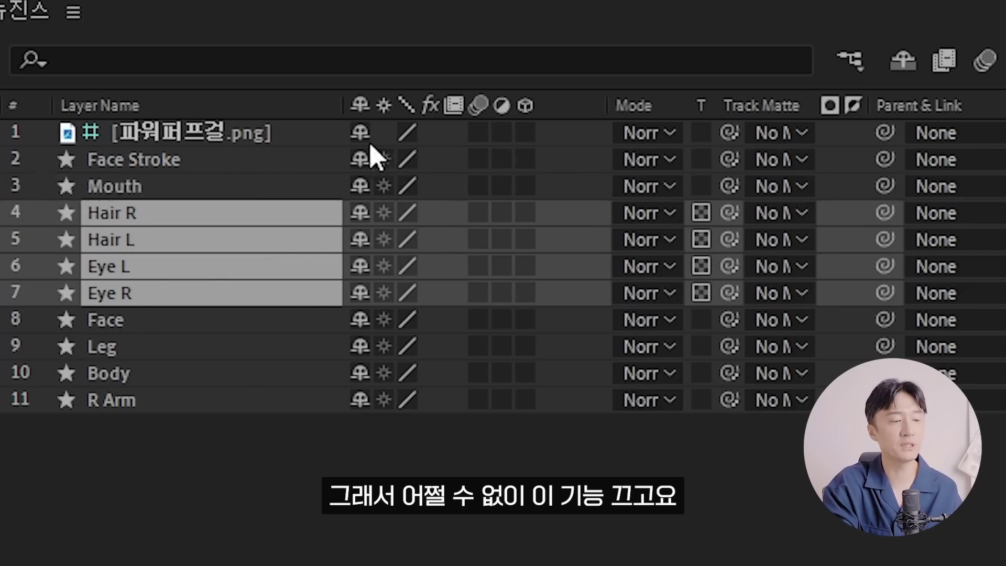
pyautogui.moveTo(729, 213); pyautogui.dragTo(168, 326)
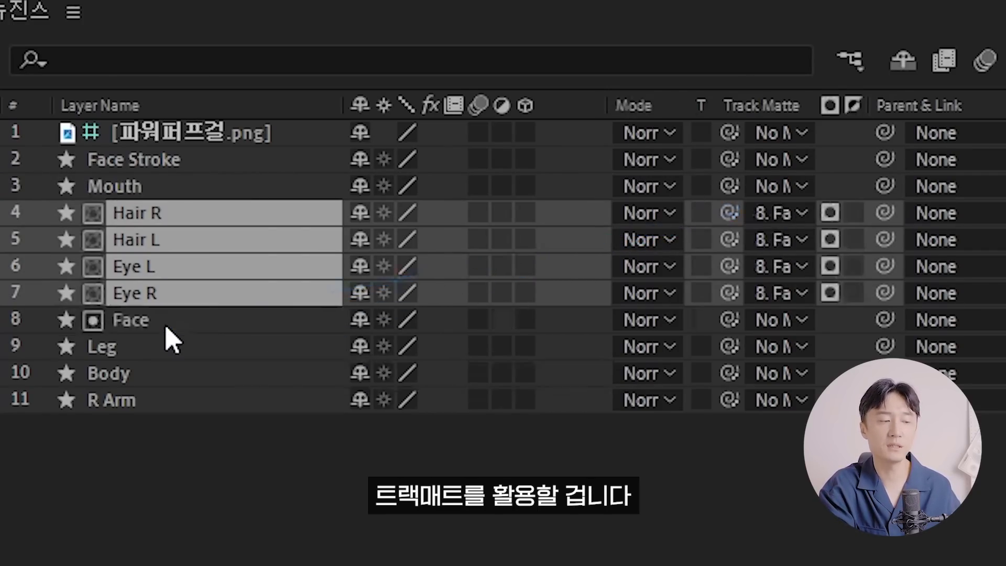
pyautogui.click(429, 558)
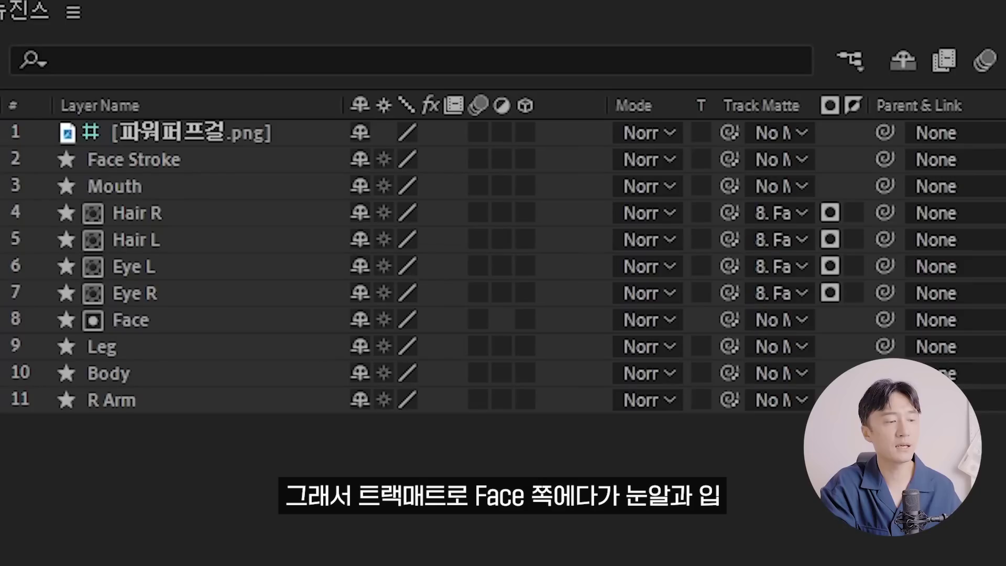
pyautogui.click(134, 159)
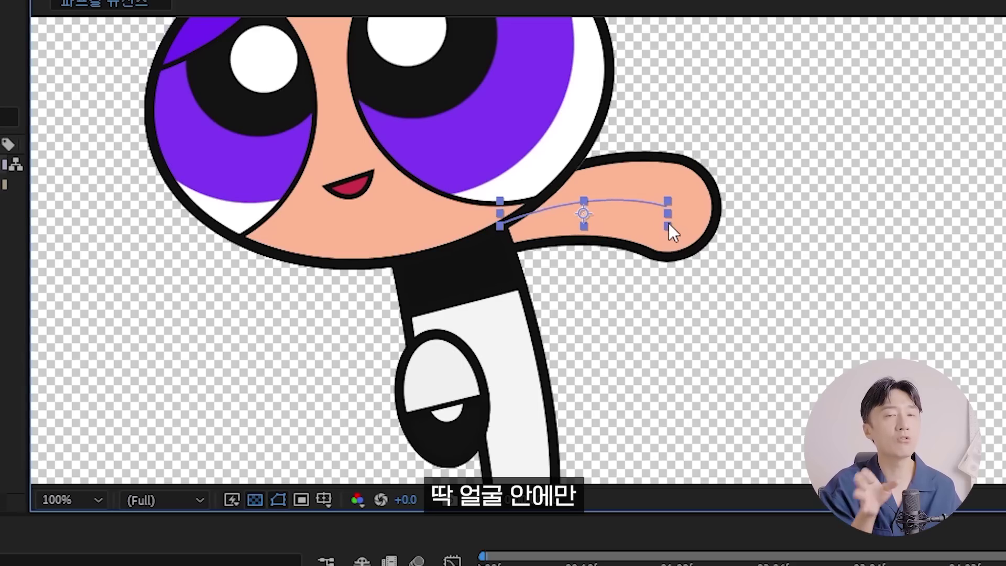
# Shorten and re-bend the right arm path, then draw and reshape a second arm on the left.
pyautogui.moveTo(664, 214); pyautogui.dragTo(619, 218)
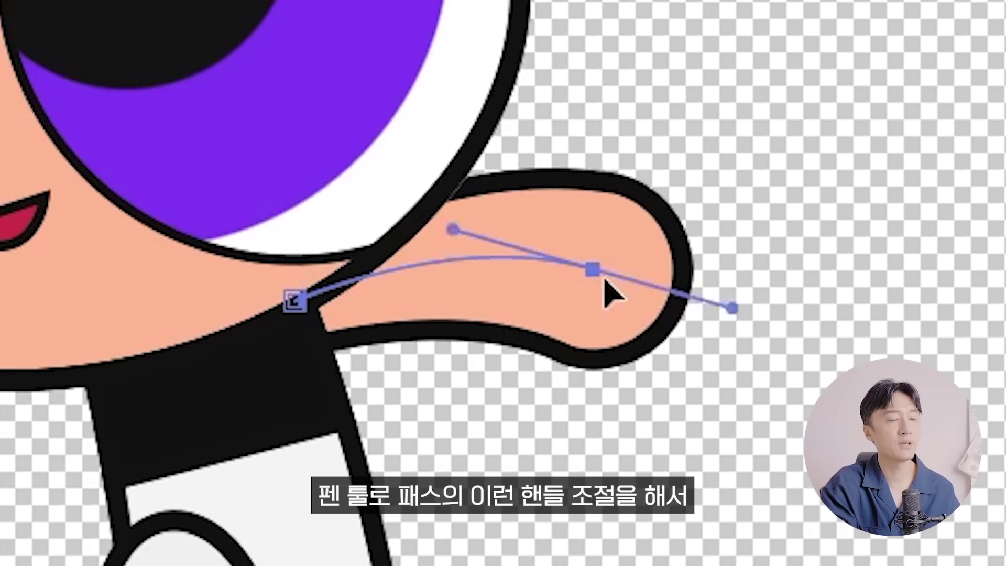
pyautogui.moveTo(732, 308)
pyautogui.mouseDown()
pyautogui.moveTo(734, 346)
pyautogui.moveTo(749, 349)
pyautogui.mouseUp()
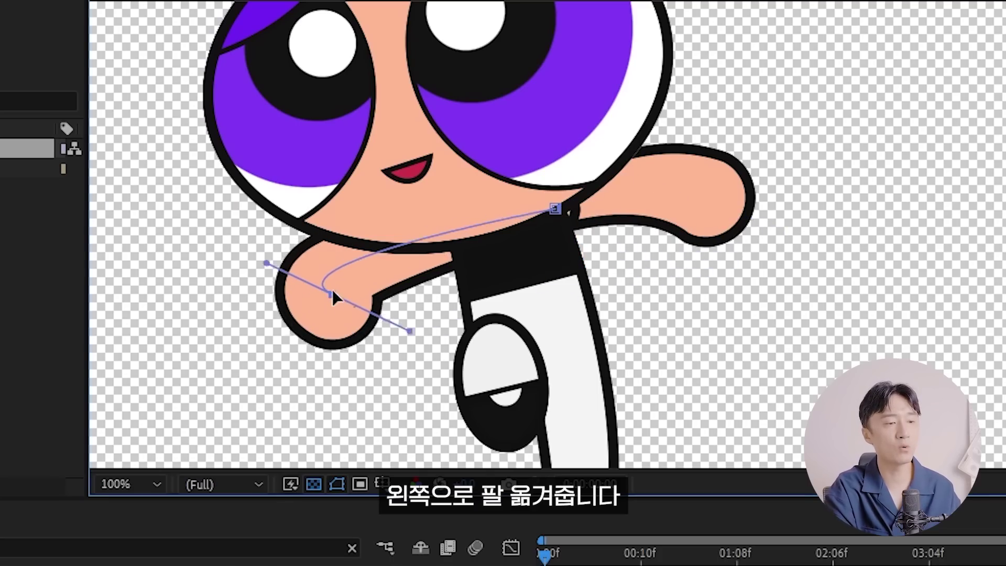
pyautogui.moveTo(332, 289); pyautogui.dragTo(370, 294)
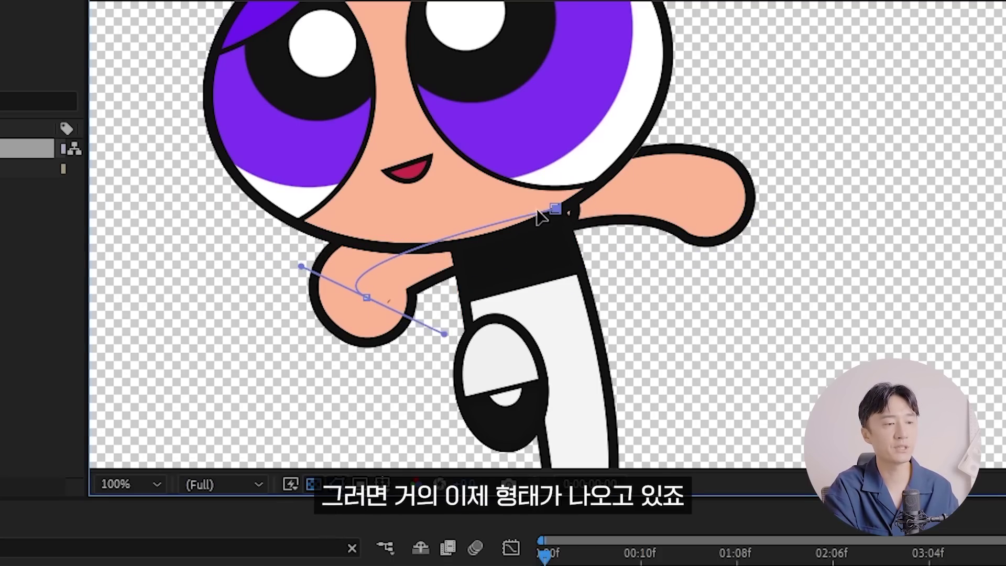
pyautogui.moveTo(556, 210); pyautogui.dragTo(470, 227)
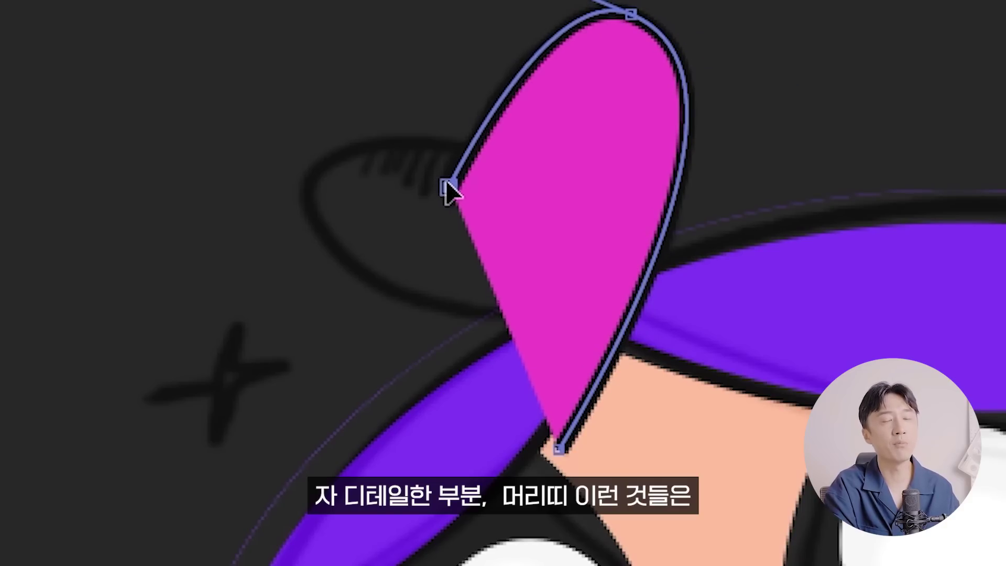
# Pen-draw a pink heart on the head, move it below Body, and draw the long purple hair.
pyautogui.click(493, 154)
pyautogui.moveTo(310, 183); pyautogui.dragTo(291, 266)
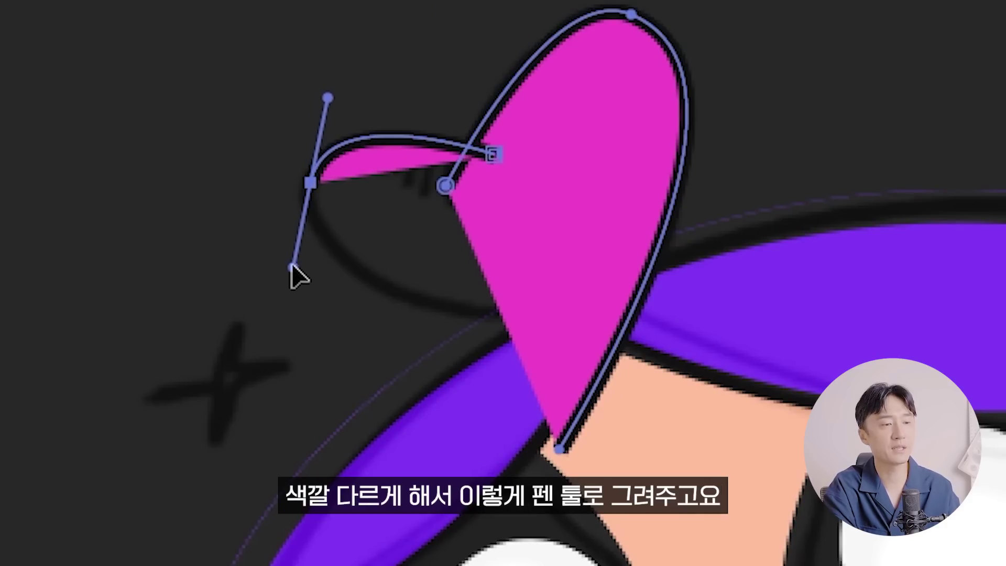
pyautogui.click(571, 377)
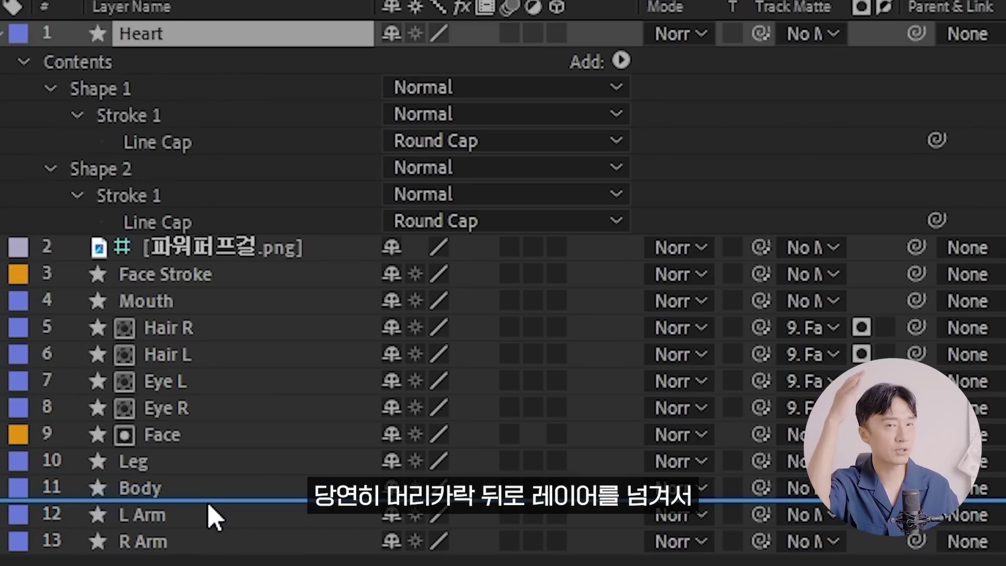
pyautogui.moveTo(157, 34); pyautogui.dragTo(213, 512)
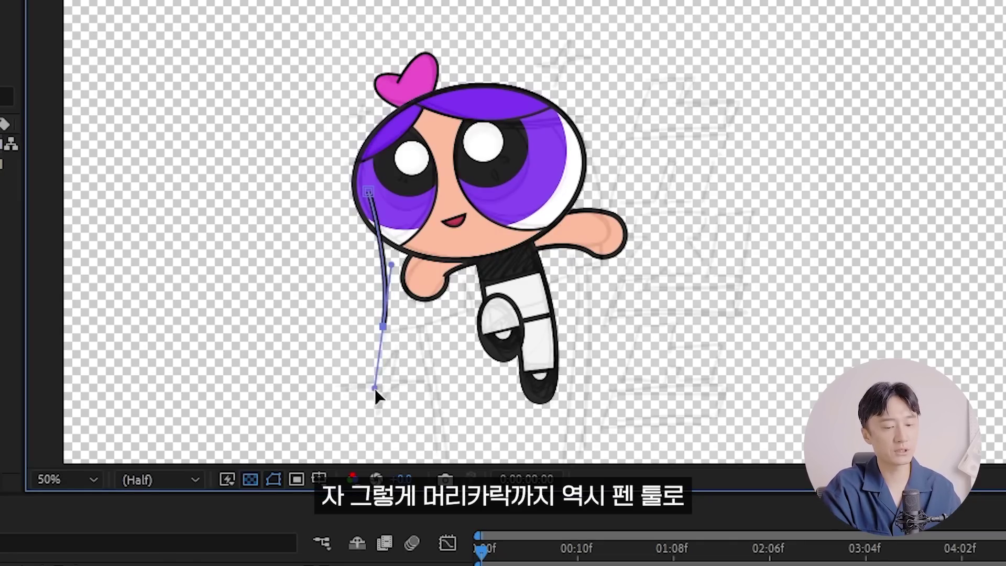
pyautogui.moveTo(611, 263); pyautogui.dragTo(647, 244)
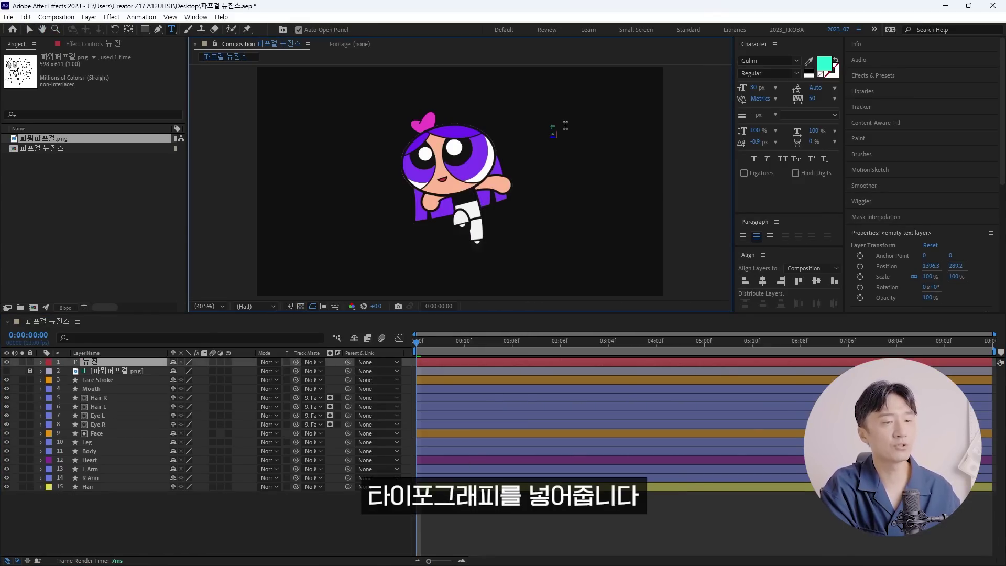
# Finish typing 뉴진스 and apply the RixContrast-VF Morning font to the title.
pyautogui.write('ㅅ')
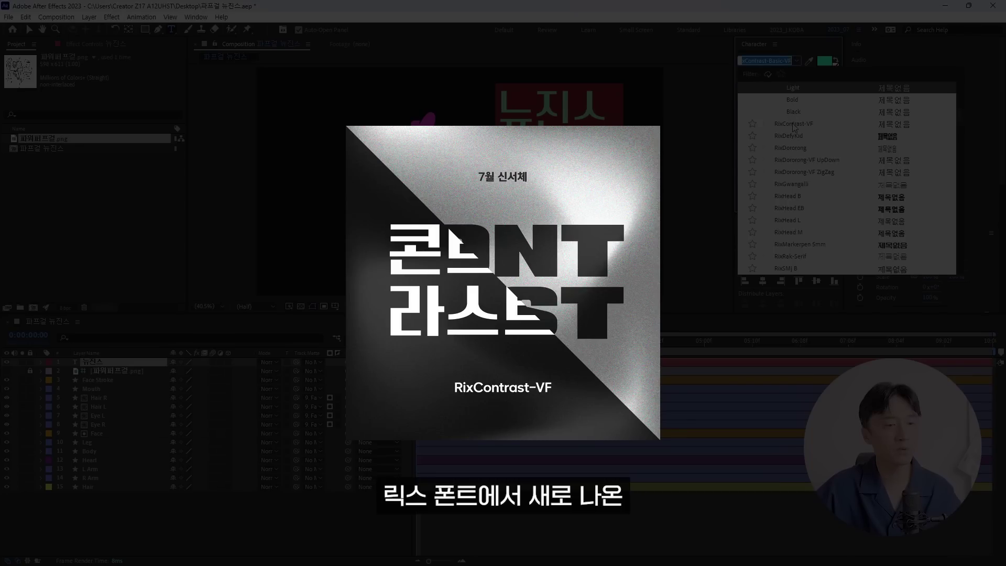
pyautogui.click(794, 124)
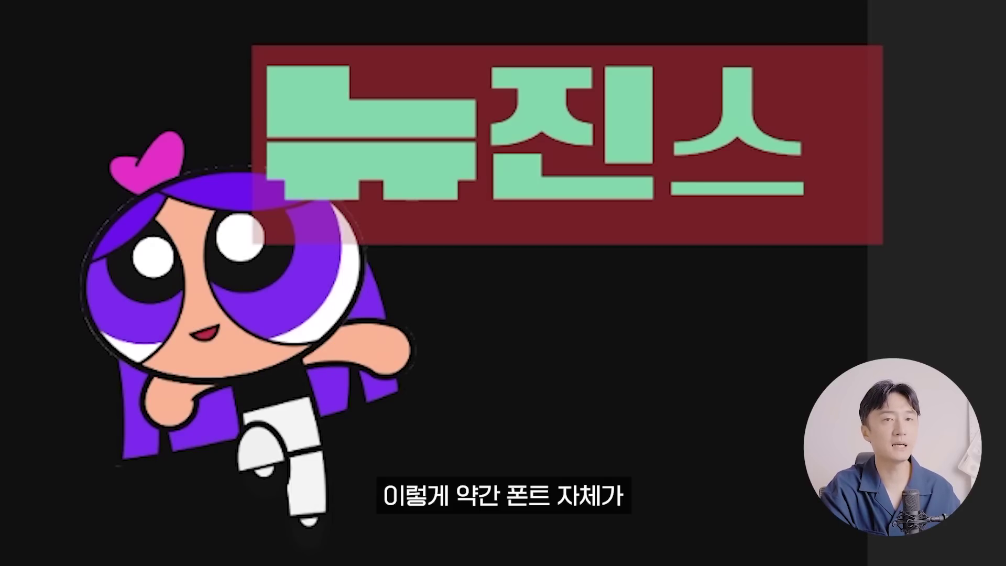
pyautogui.click(700, 168)
pyautogui.click(304, 154)
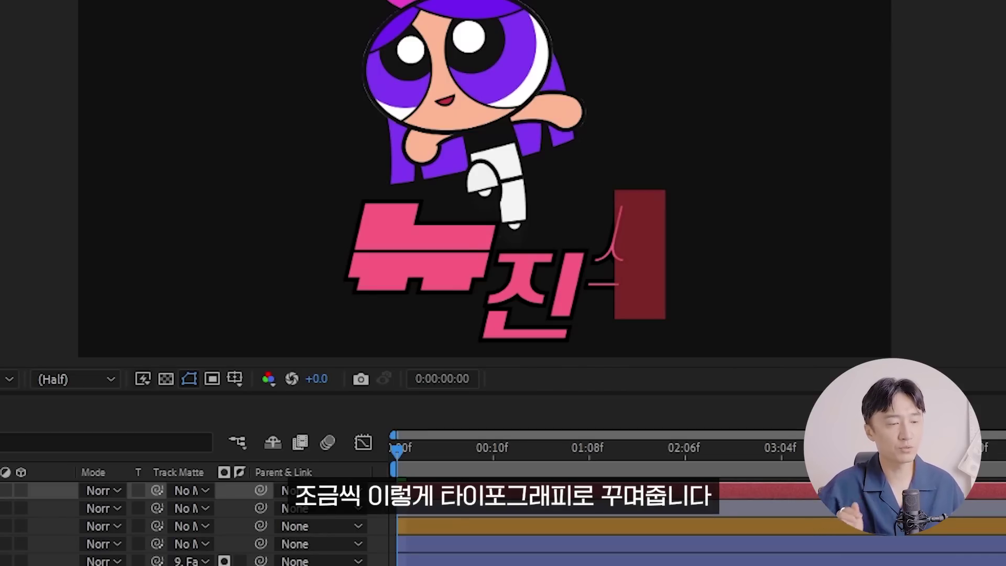
# Finish the NEWJEANS text edit and select the large 뉴진스 logo layer.
pyautogui.click(40, 490)
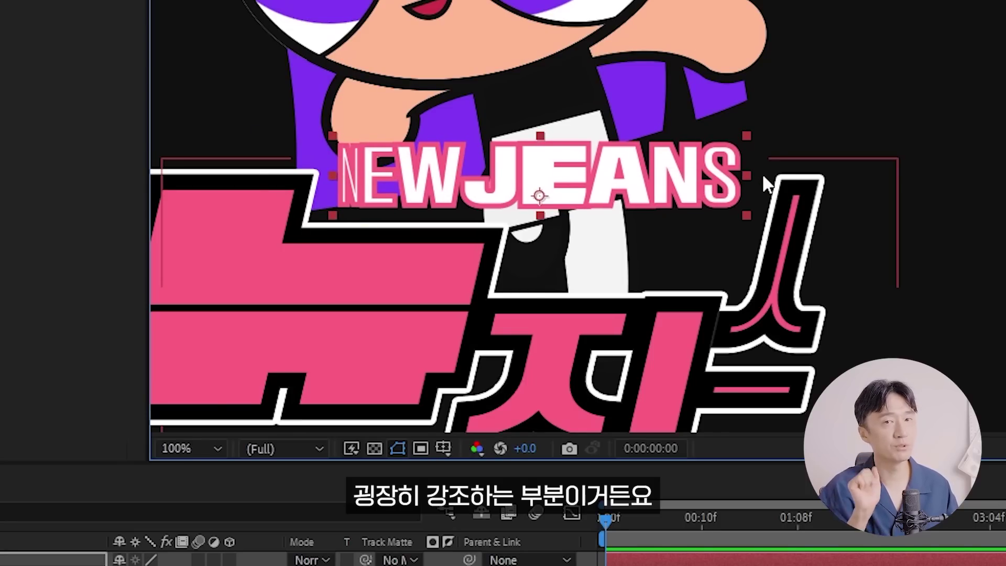
pyautogui.click(772, 143)
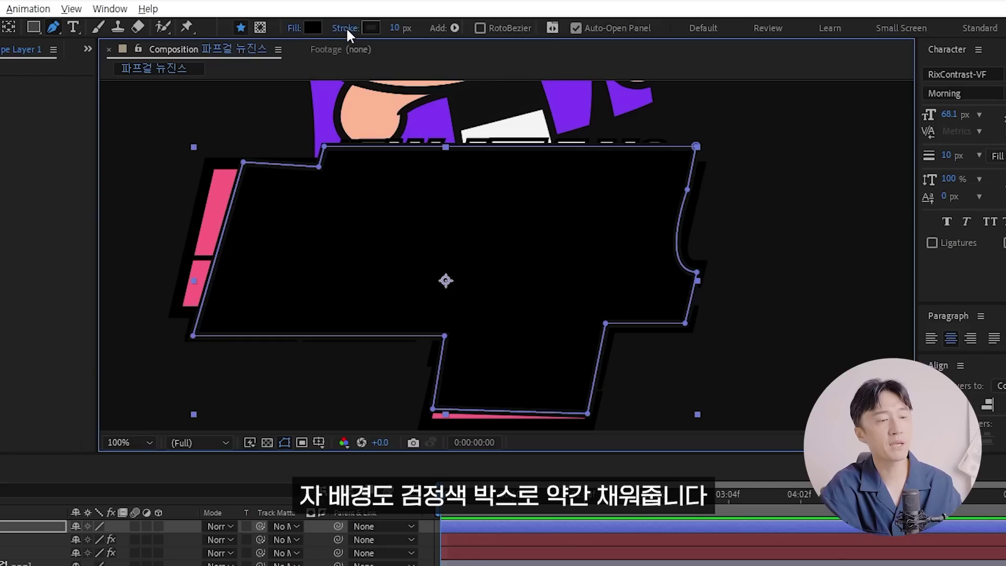
# Set the black box's stroke to None, move it below the lettering, and show the transparency grid.
pyautogui.click(346, 27)
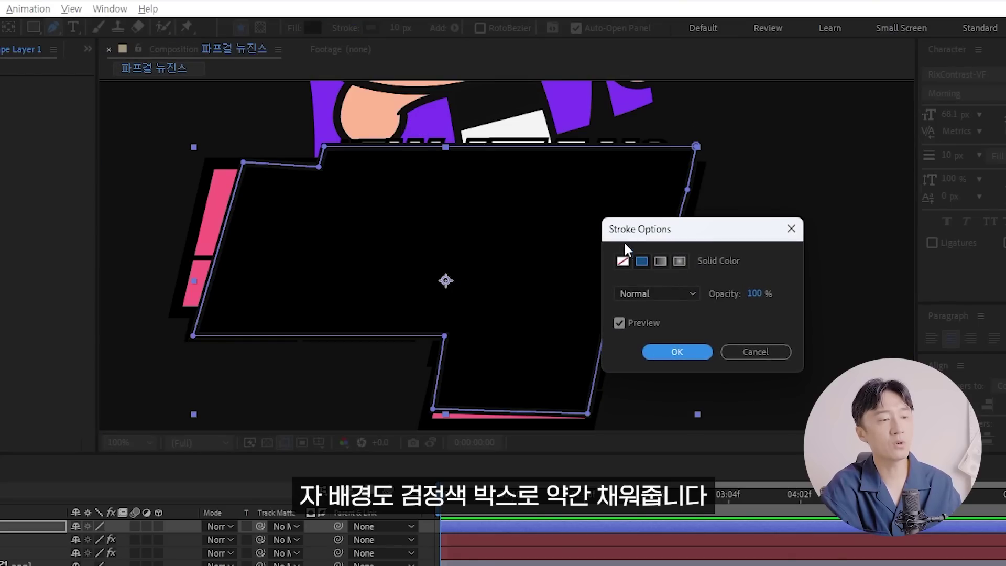
pyautogui.press('Return')
pyautogui.hotkey('ctrl', '[')
pyautogui.hotkey('ctrl', '[')
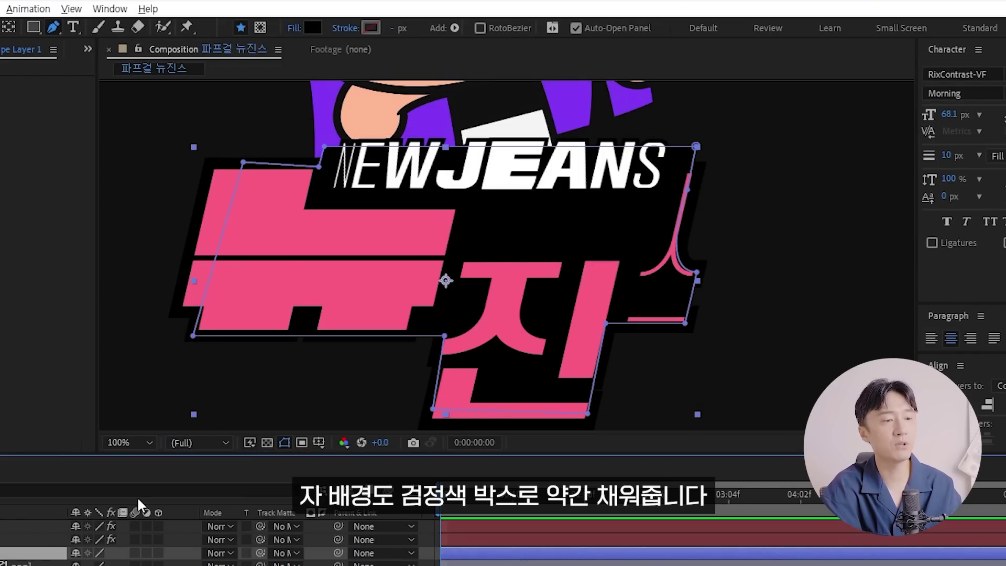
pyautogui.click(267, 442)
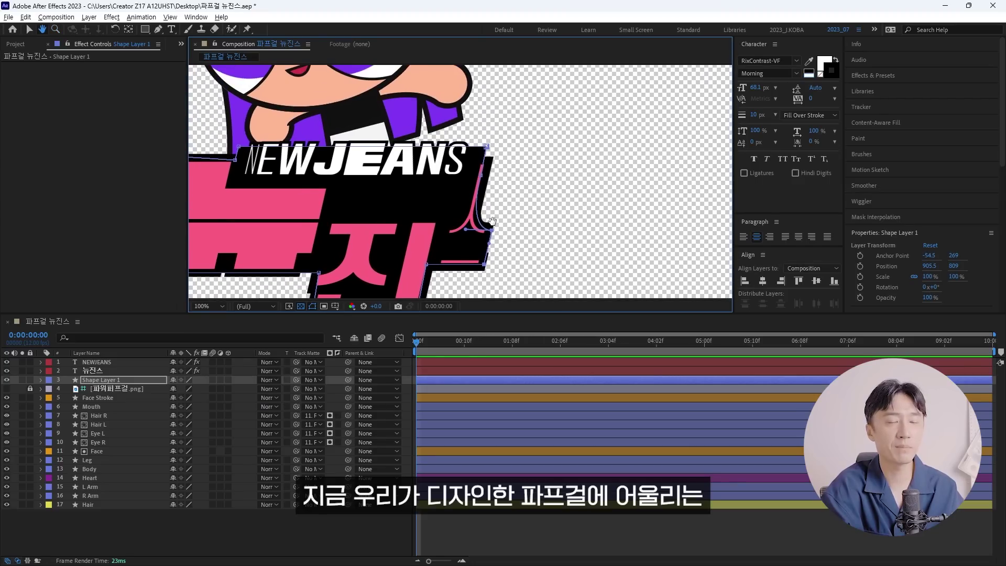
pyautogui.moveTo(477, 160); pyautogui.dragTo(526, 172)
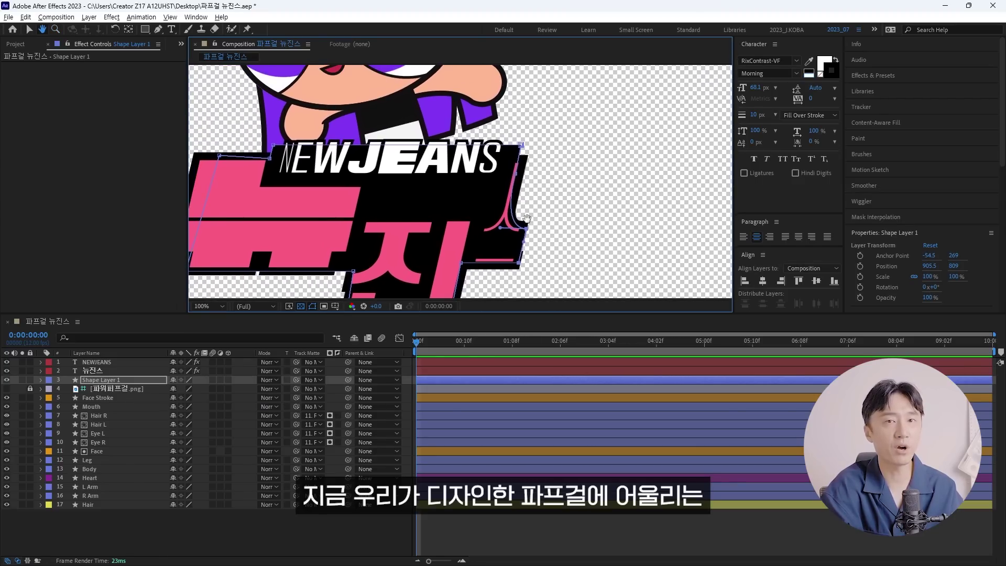
pyautogui.press('v')
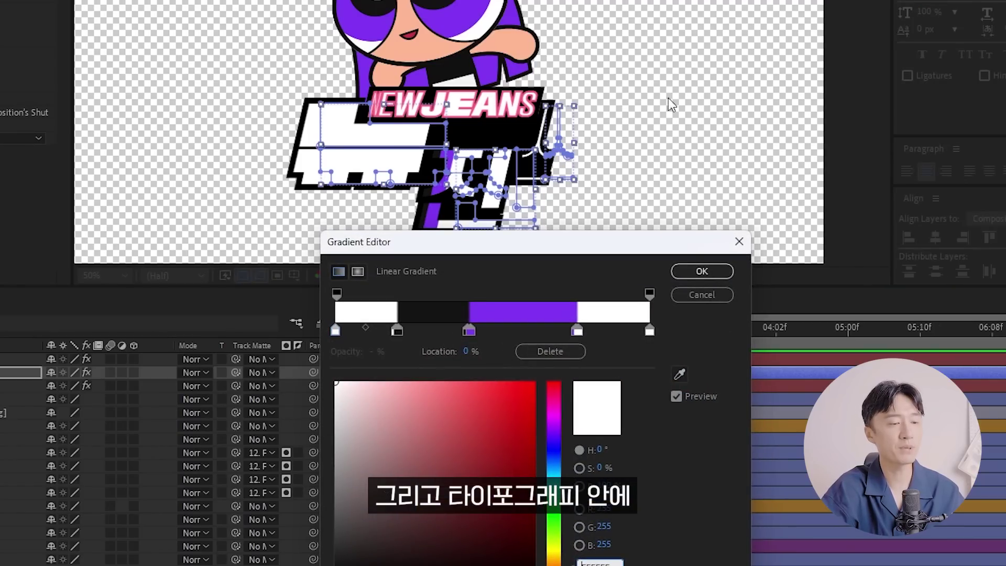
# Move a gradient colour stop to the 70% location and make it hot pink.
pyautogui.click(398, 331)
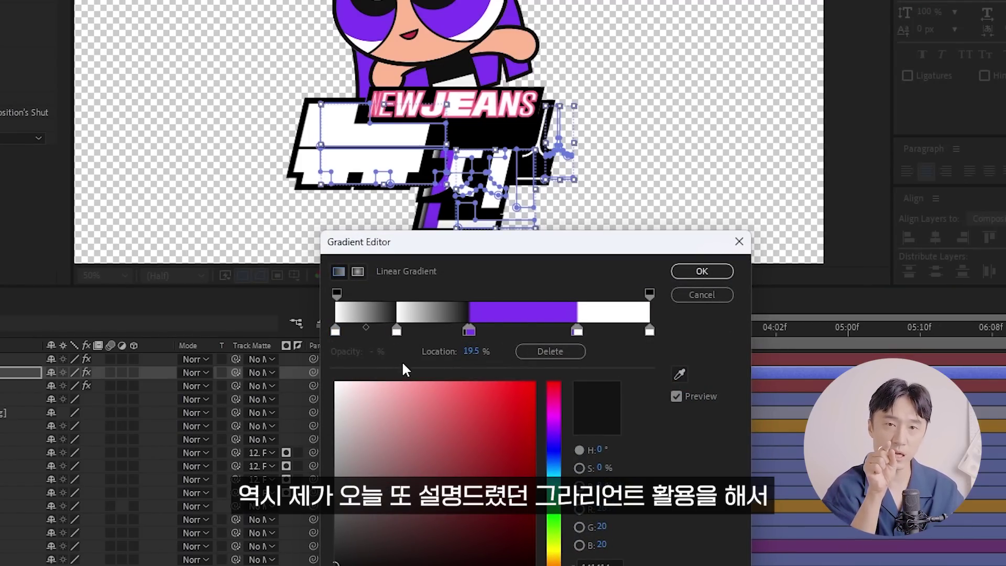
pyautogui.click(469, 330)
pyautogui.click(469, 351)
pyautogui.write('70')
pyautogui.press('Return')
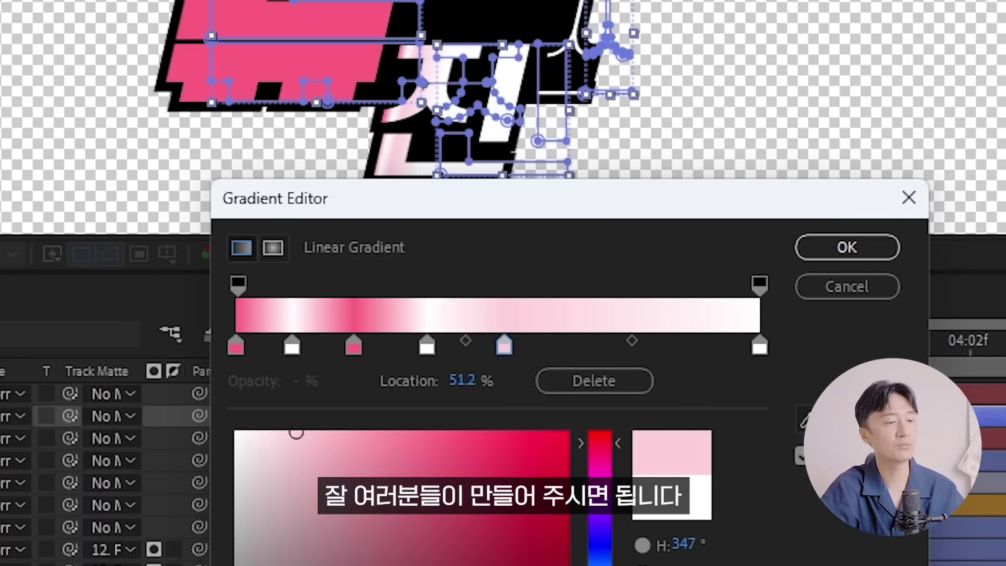
pyautogui.moveTo(254, 344); pyautogui.dragTo(239, 345)
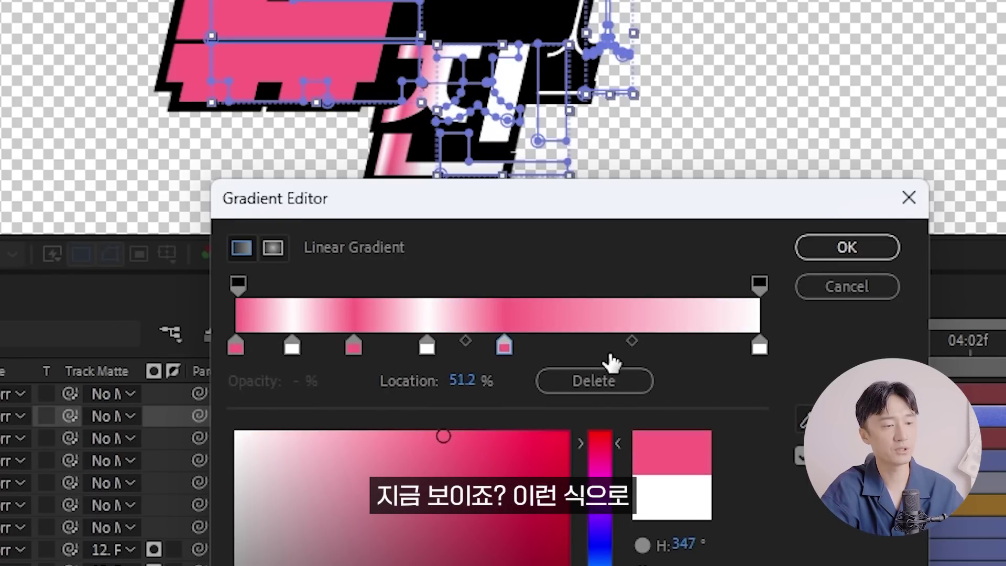
# Add three more colour stops, make the new one hot pink, and apply the gradient.
pyautogui.click(593, 346)
pyautogui.click(237, 433)
pyautogui.click(688, 346)
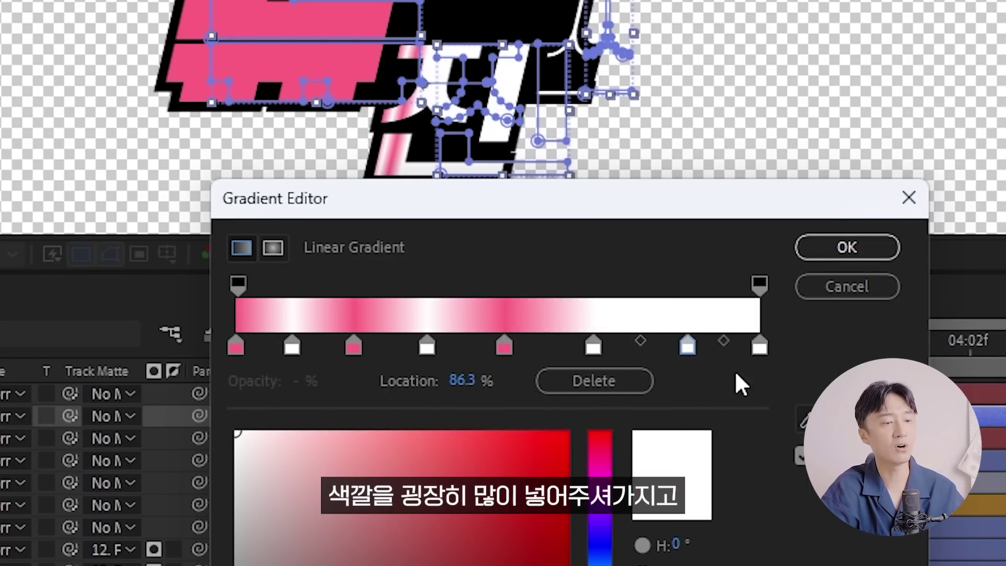
pyautogui.moveTo(242, 347); pyautogui.dragTo(236, 347)
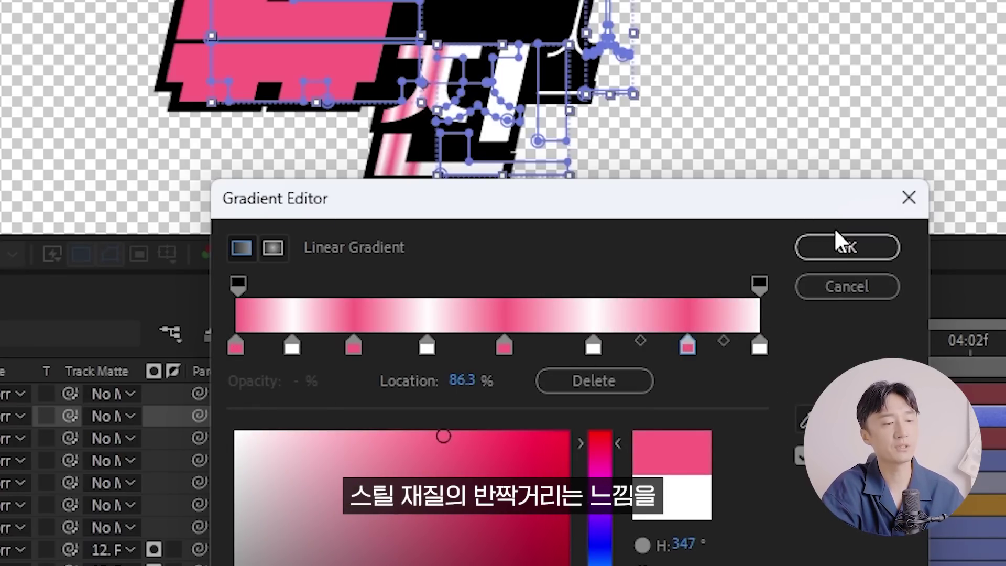
pyautogui.click(861, 257)
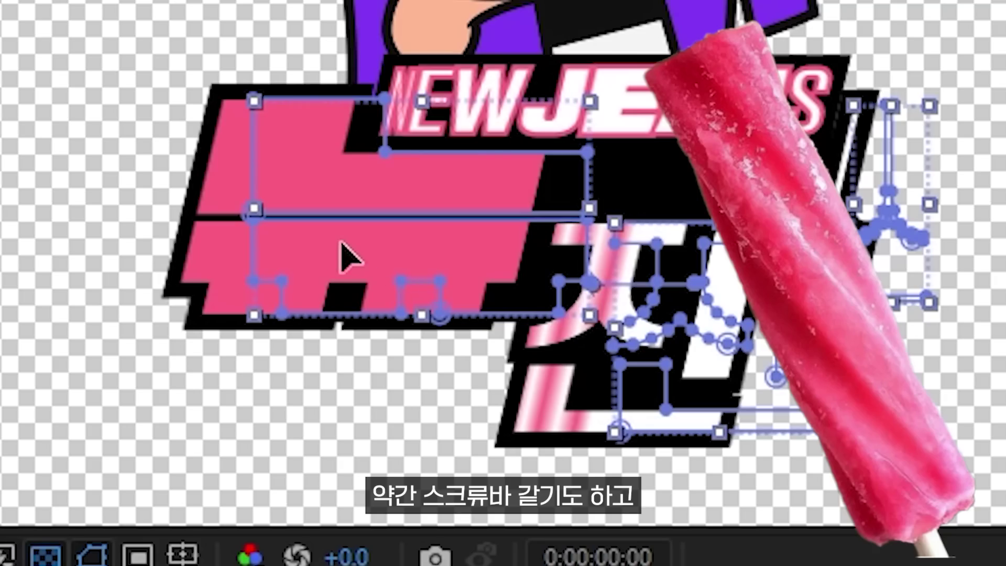
# Reposition the gradient start and end points so the pink-white stripes slant toward the upper right.
pyautogui.moveTo(348, 259); pyautogui.dragTo(369, 516)
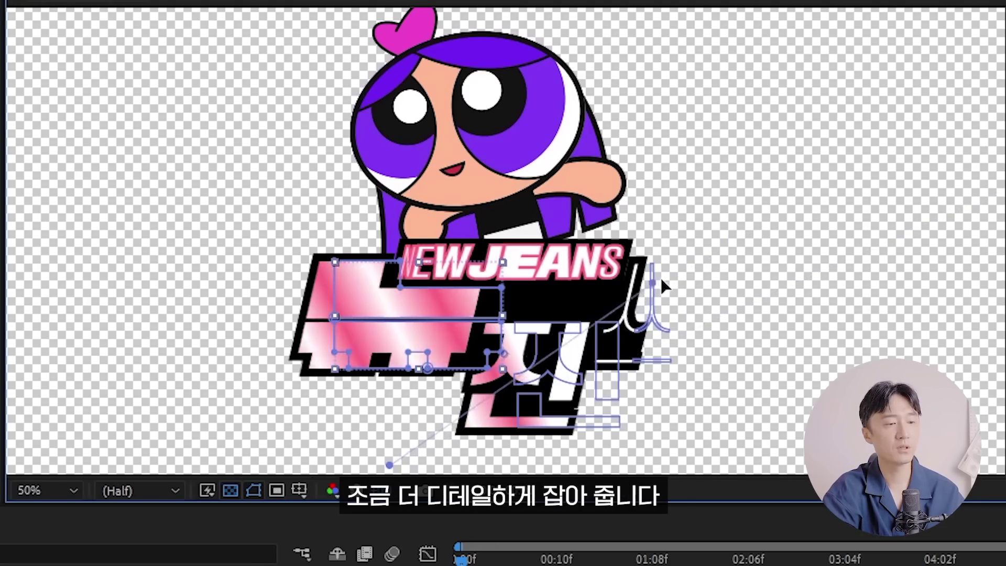
pyautogui.moveTo(653, 284); pyautogui.dragTo(644, 302)
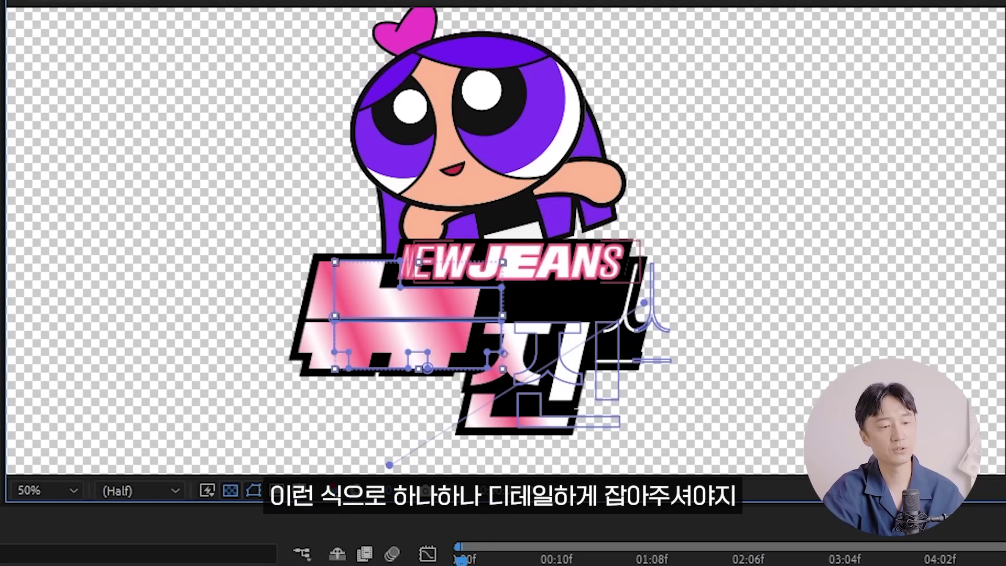
pyautogui.click(644, 302)
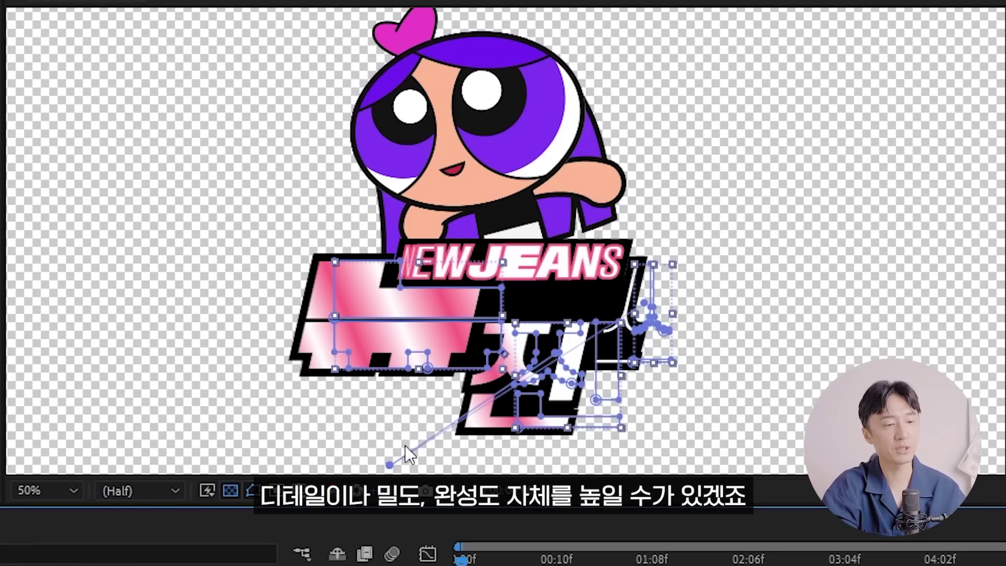
pyautogui.moveTo(390, 465); pyautogui.dragTo(354, 434)
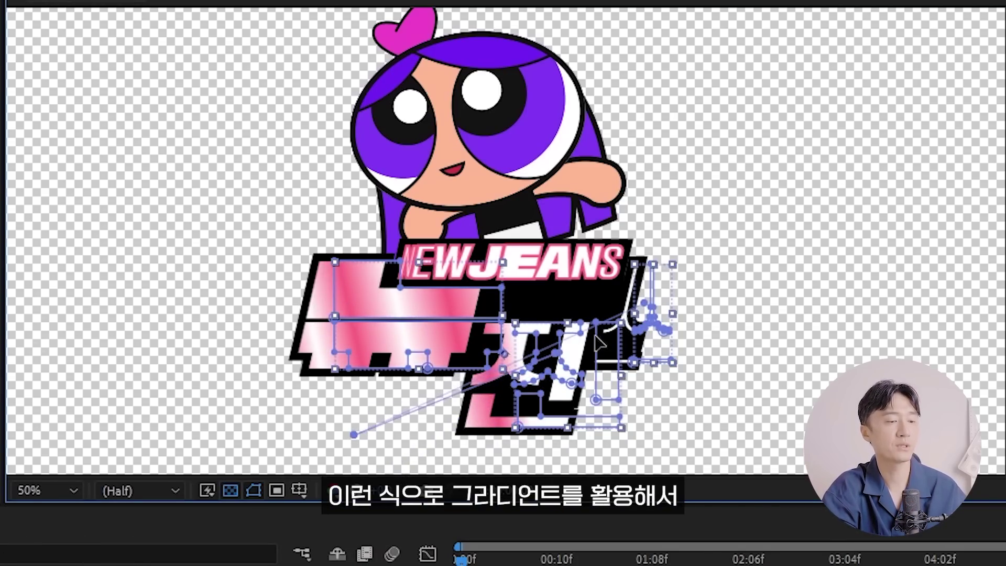
pyautogui.moveTo(599, 343); pyautogui.dragTo(643, 305)
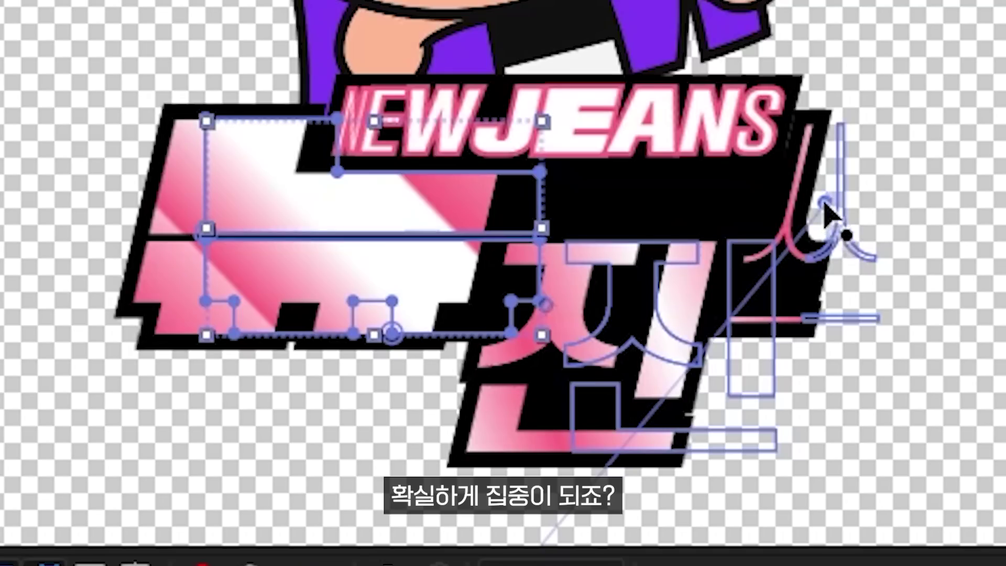
pyautogui.moveTo(825, 203); pyautogui.dragTo(972, 58)
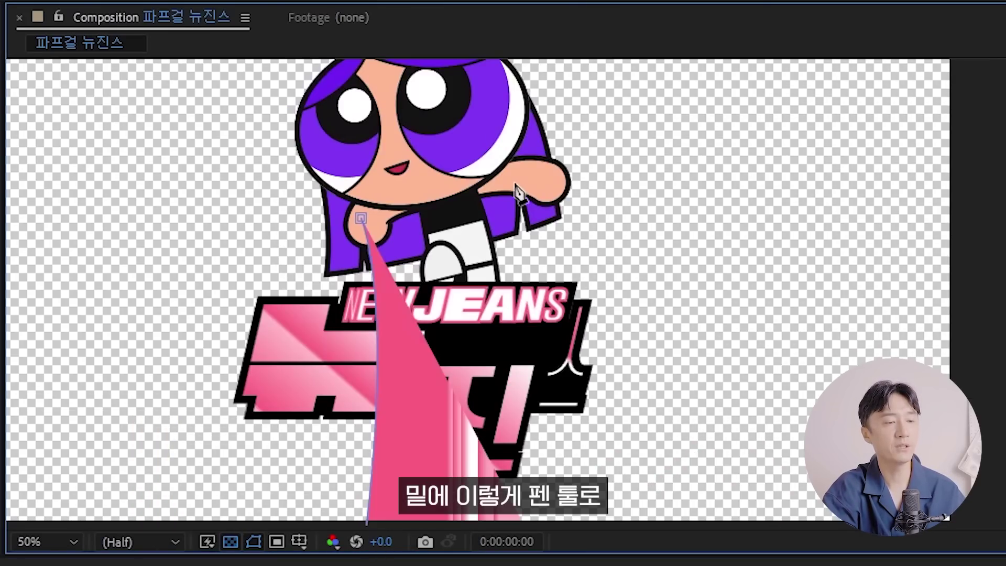
# Bend the pink ribbon upward, widen the Glow Radius to about 161, and open Composition Settings.
pyautogui.moveTo(521, 198); pyautogui.dragTo(488, 89)
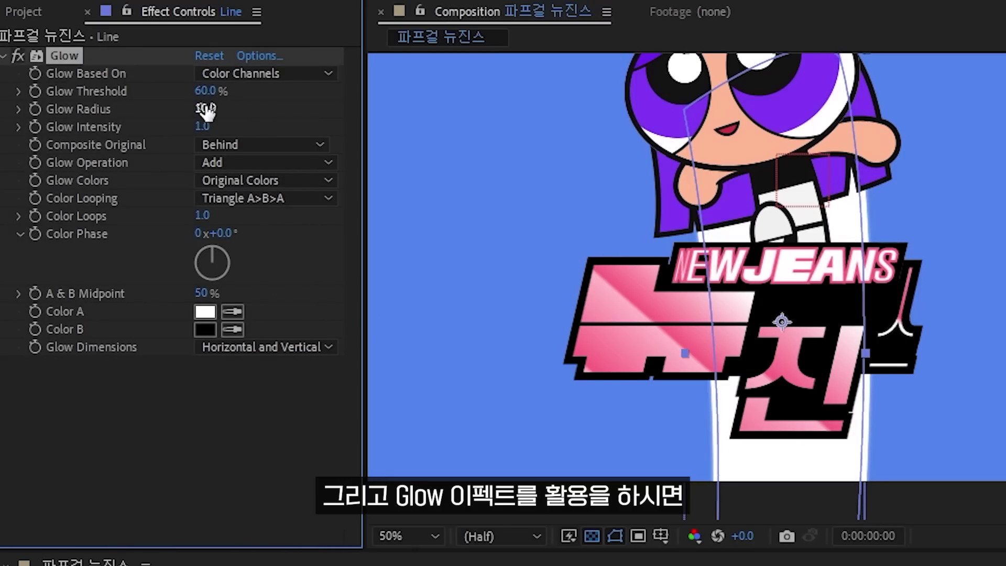
pyautogui.moveTo(205, 109); pyautogui.dragTo(344, 91)
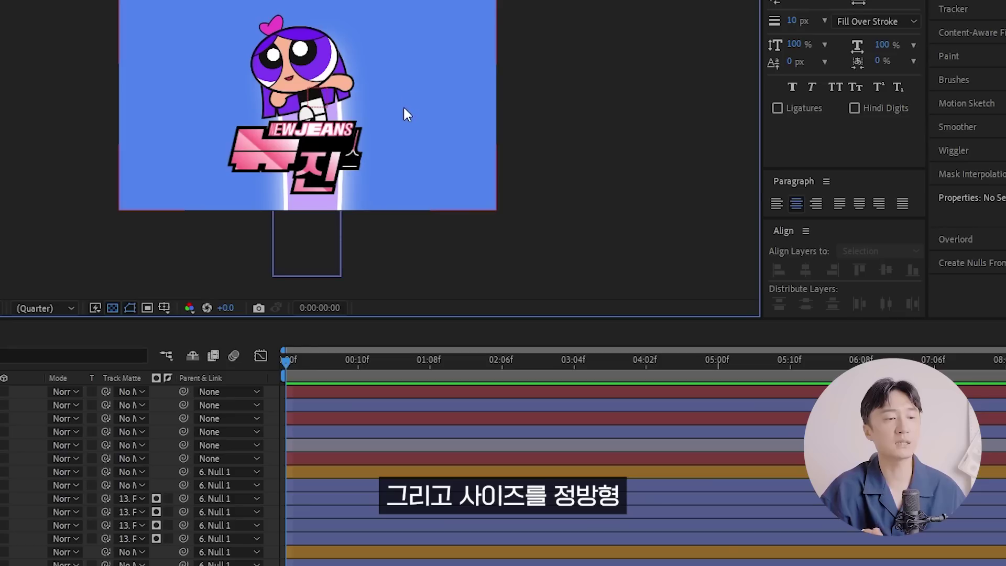
pyautogui.hotkey('ctrl', 'k')
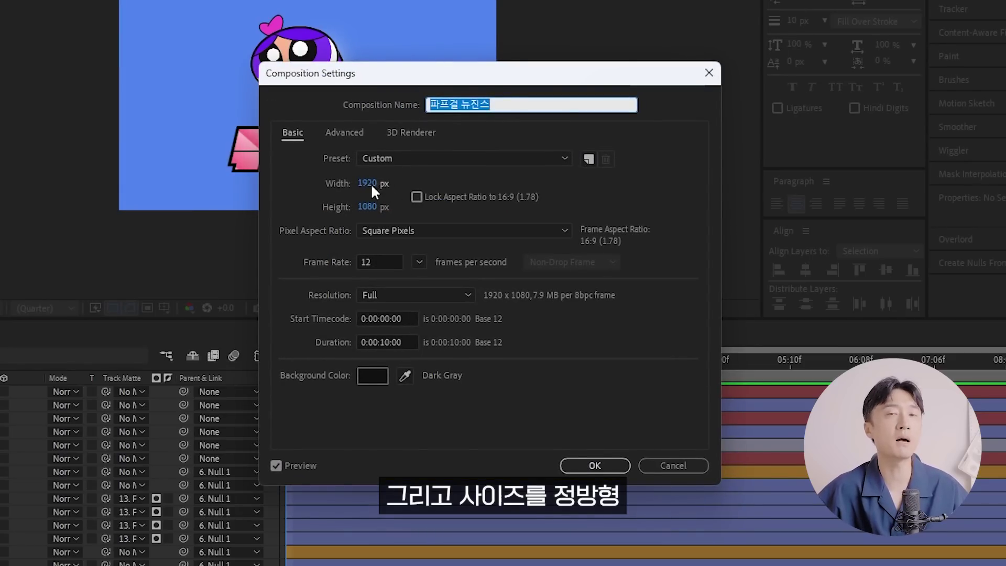
# Resize the composition to 1000 × 1000 pixels.
pyautogui.click(371, 185)
pyautogui.write('00')
pyautogui.press('Tab')
pyautogui.write('100')
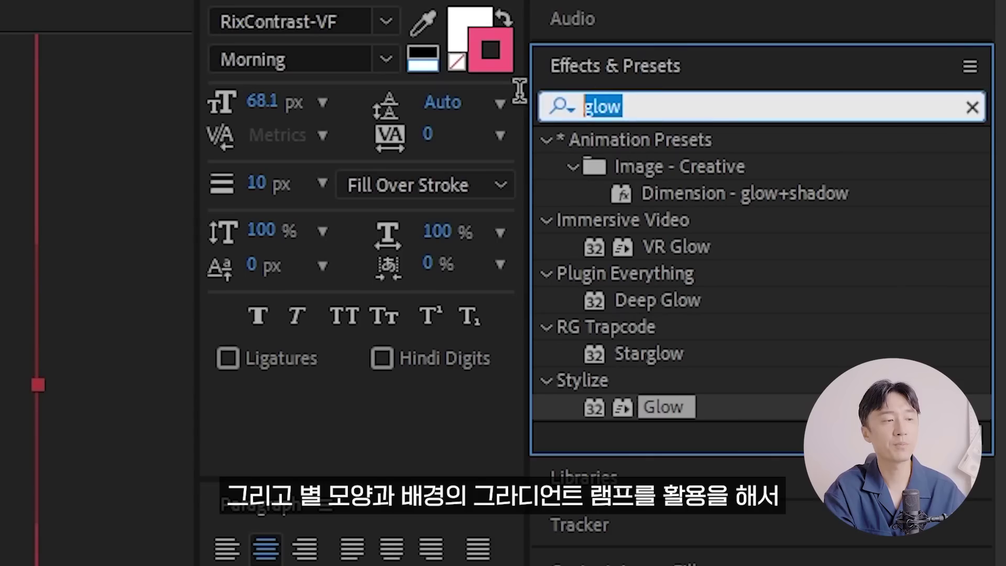
pyautogui.write('ramp')
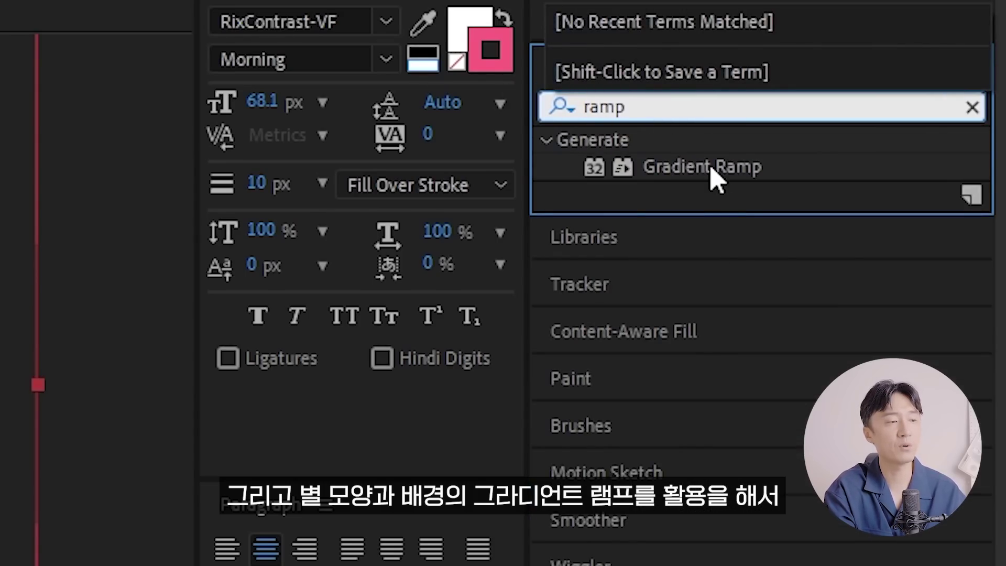
# Apply Gradient Ramp to the BG layer and toggle it off and on to compare.
pyautogui.doubleClick(713, 168)
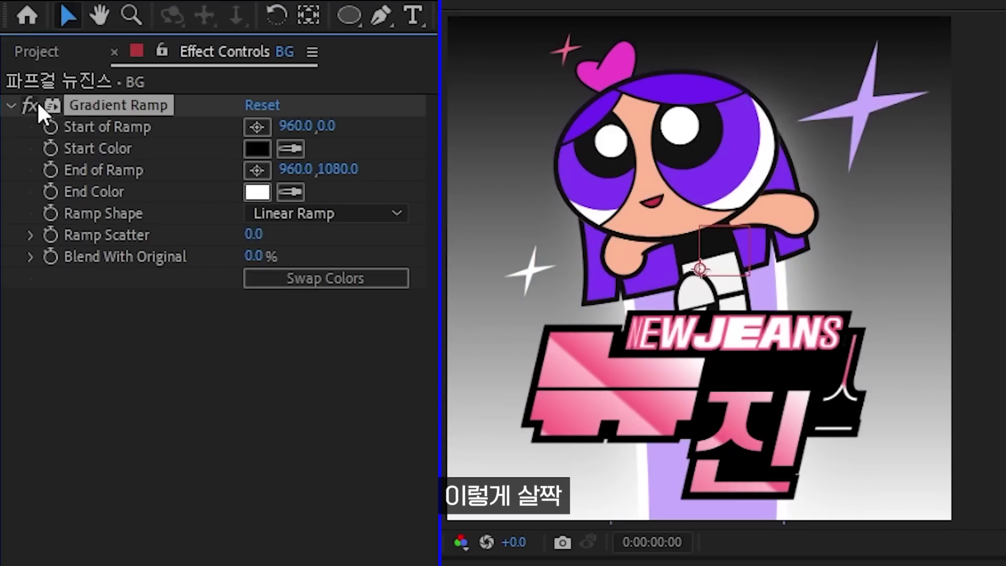
pyautogui.click(37, 104)
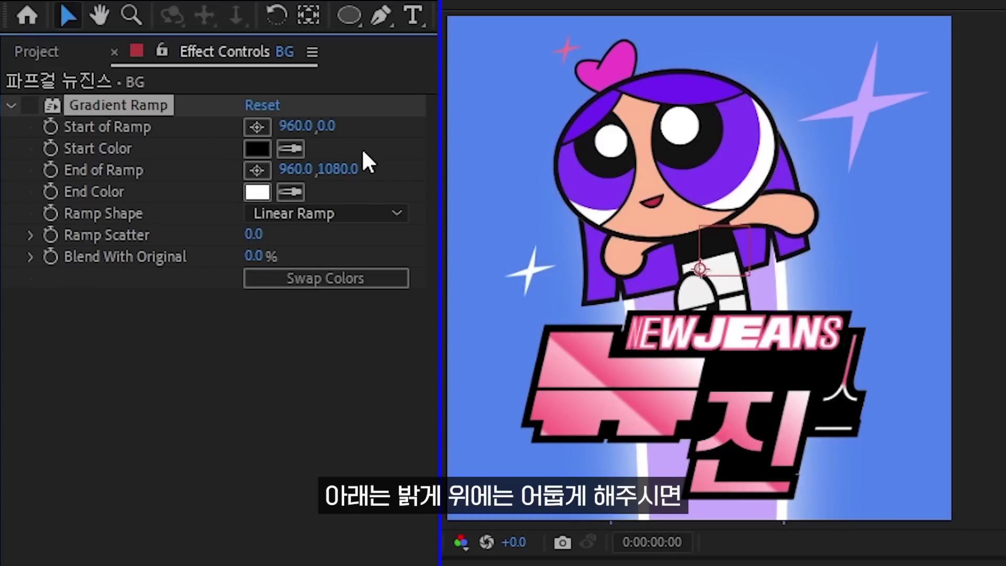
pyautogui.click(30, 105)
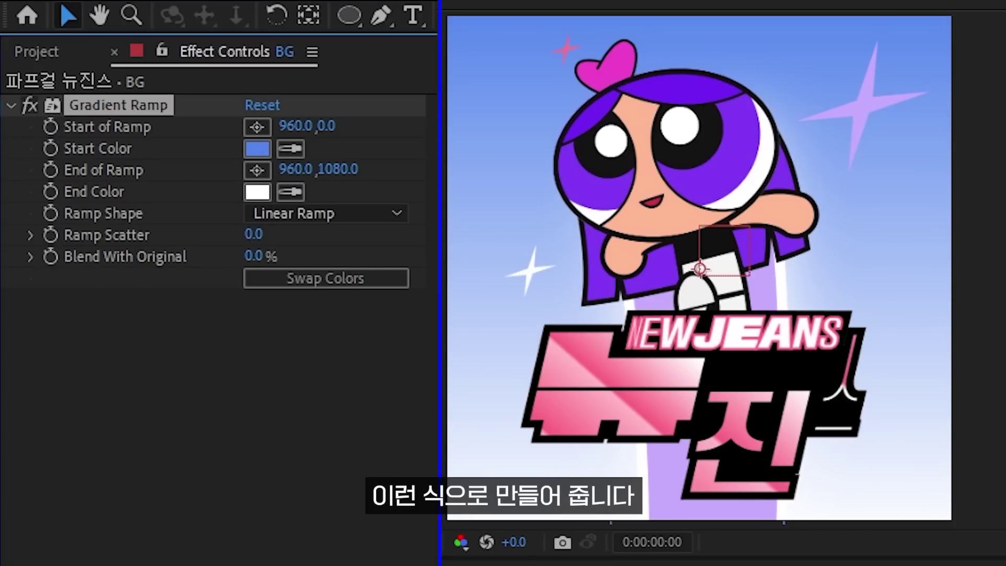
pyautogui.hotkey('ctrl', 'shift', 'a')
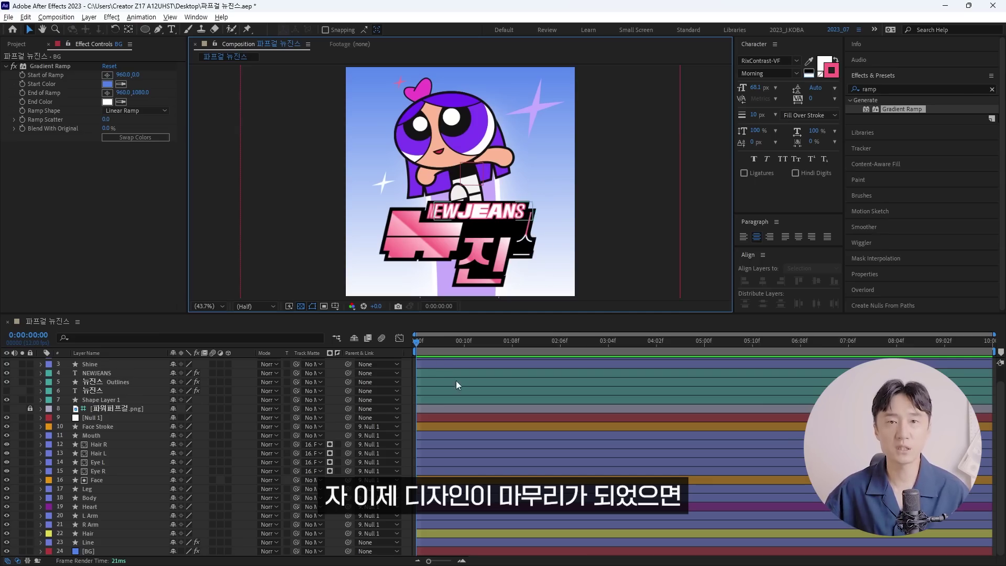
# Save the project with Ctrl+S.
pyautogui.hotkey('ctrl', 's')
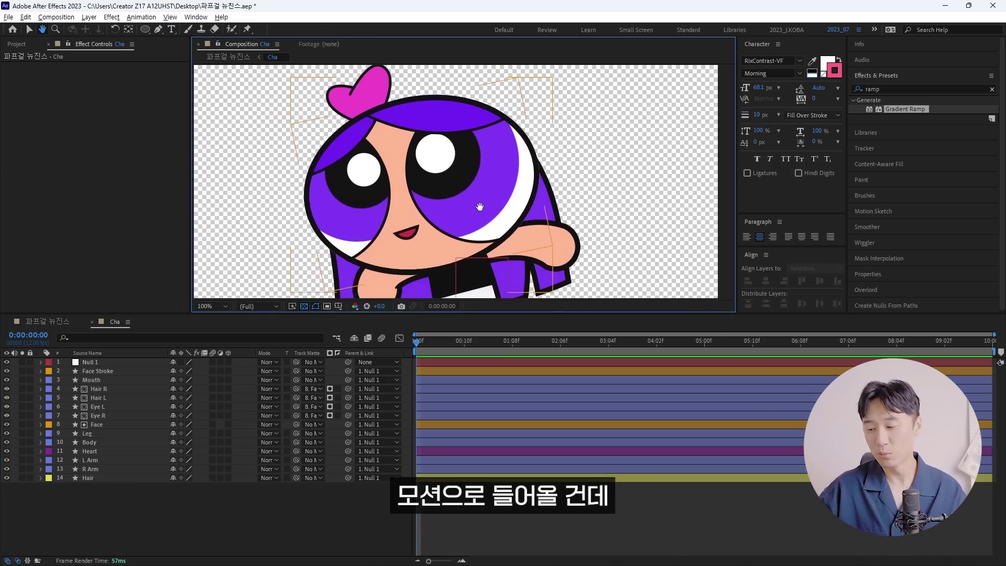
# Draw a rectangle over the head, rotate it, and curve its bottom edge into an eyelid.
pyautogui.click(108, 424)
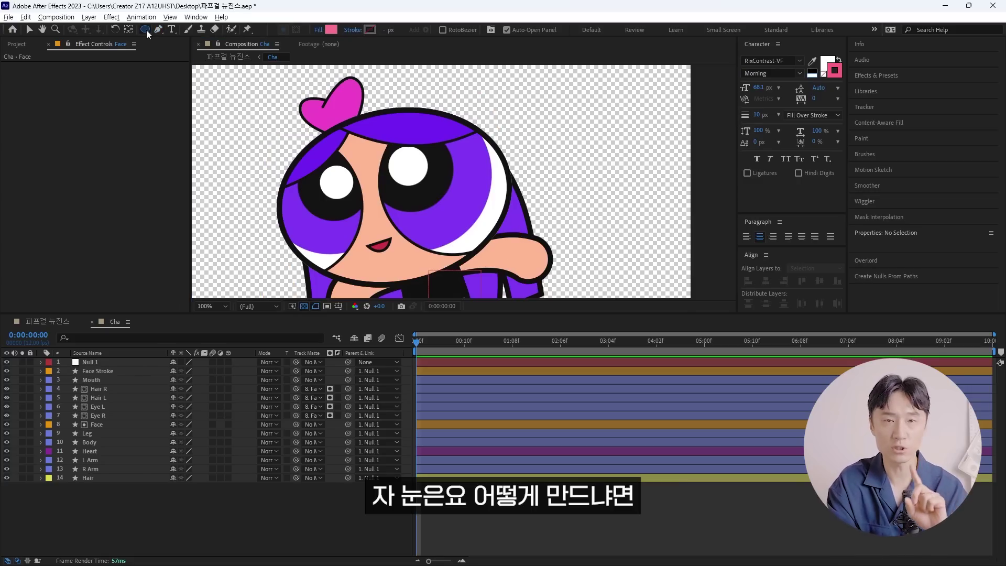
pyautogui.moveTo(146, 30); pyautogui.dragTo(200, 33)
pyautogui.moveTo(333, 86)
pyautogui.mouseDown()
pyautogui.moveTo(534, 175)
pyautogui.moveTo(531, 129)
pyautogui.mouseUp()
pyautogui.press('w')
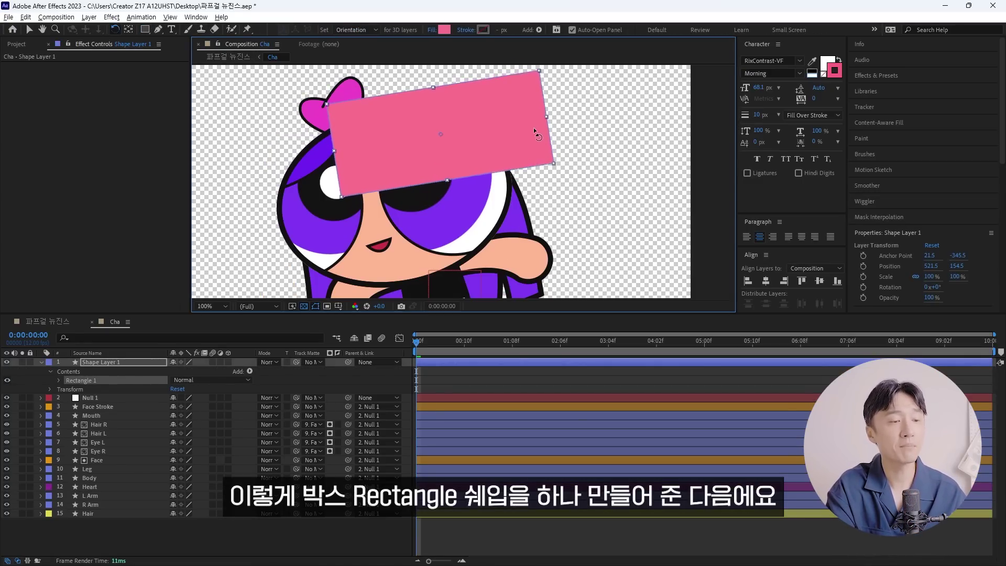
pyautogui.press('v')
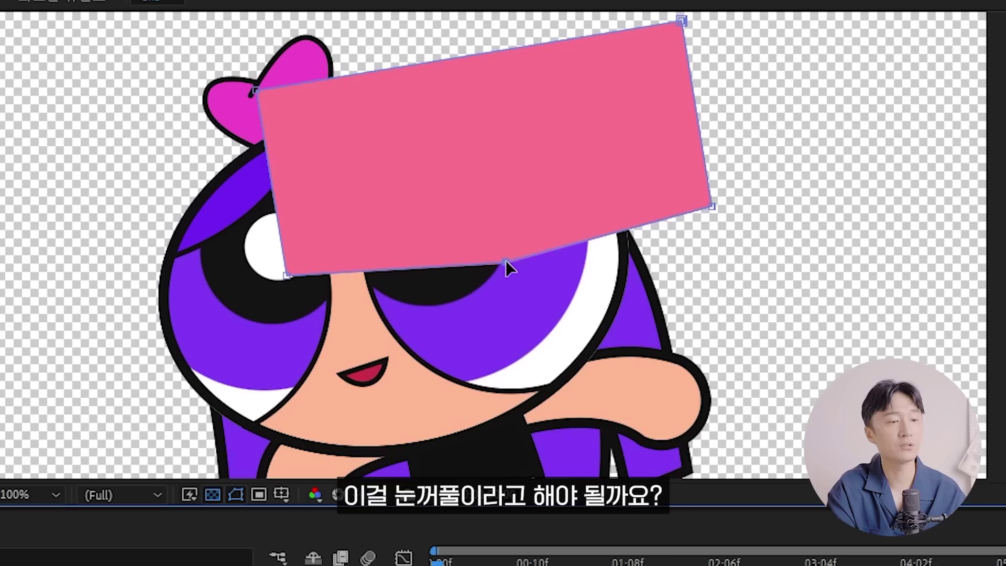
pyautogui.keyDown('alt'); pyautogui.click(502, 261); pyautogui.keyUp('alt')
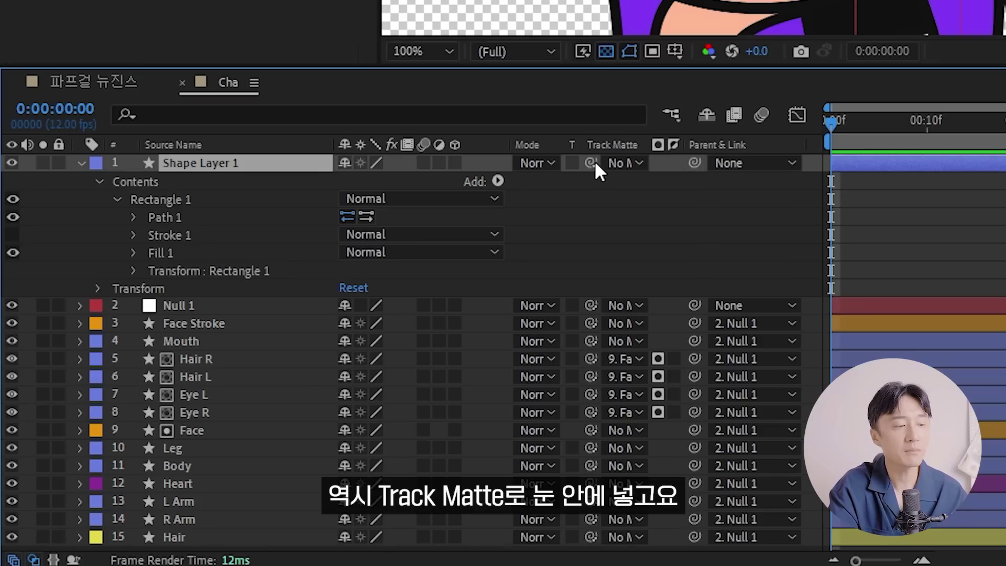
# Matte the eyelid to the Face layer and move it down over the right eye.
pyautogui.moveTo(591, 162)
pyautogui.mouseDown()
pyautogui.moveTo(231, 445)
pyautogui.moveTo(215, 413)
pyautogui.mouseUp()
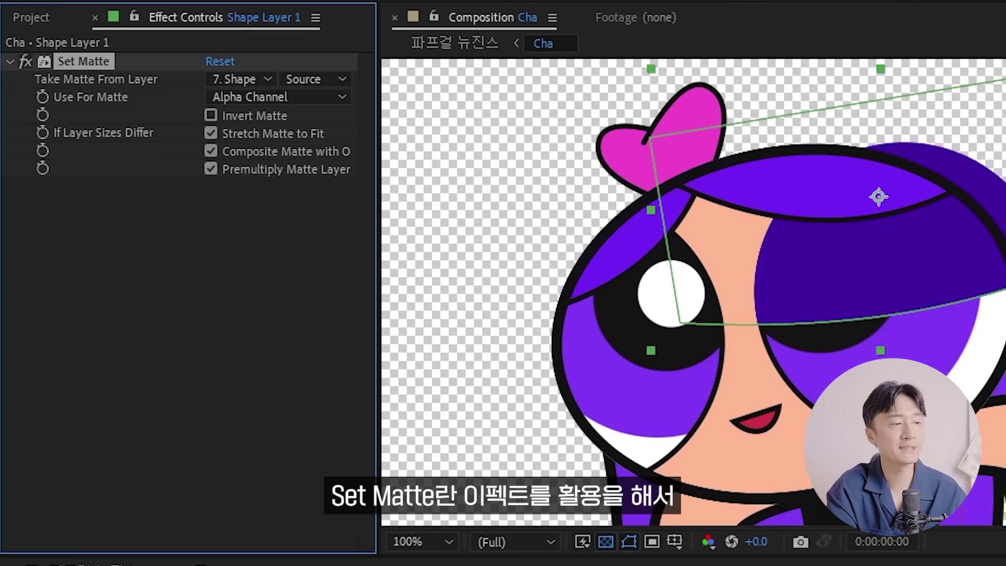
pyautogui.click(254, 79)
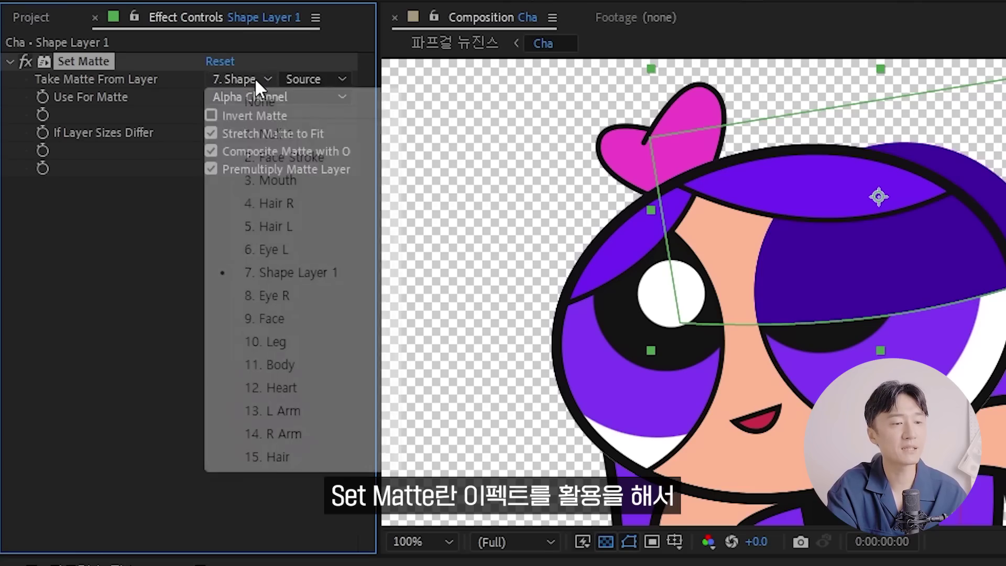
pyautogui.click(283, 321)
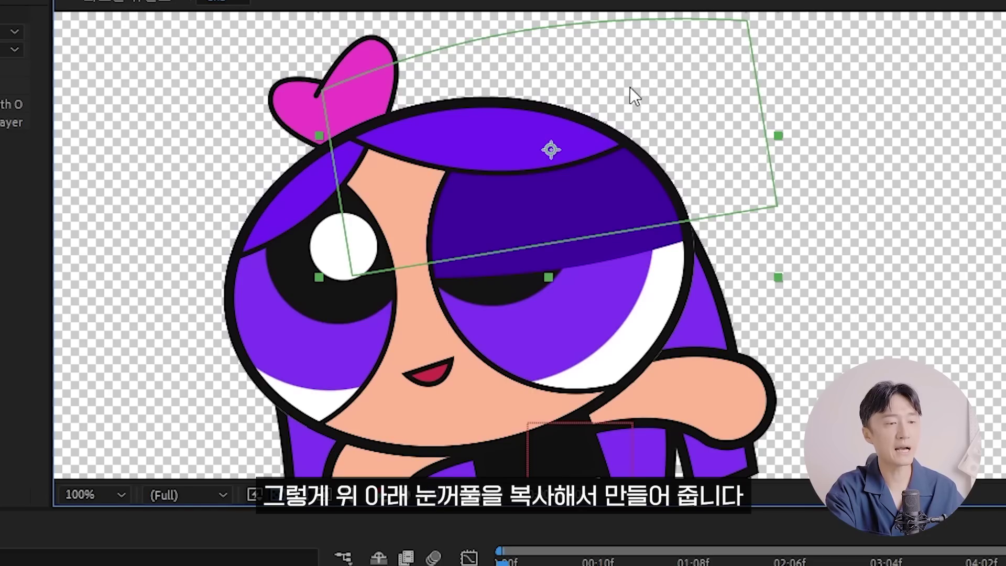
pyautogui.moveTo(630, 87); pyautogui.dragTo(655, 310)
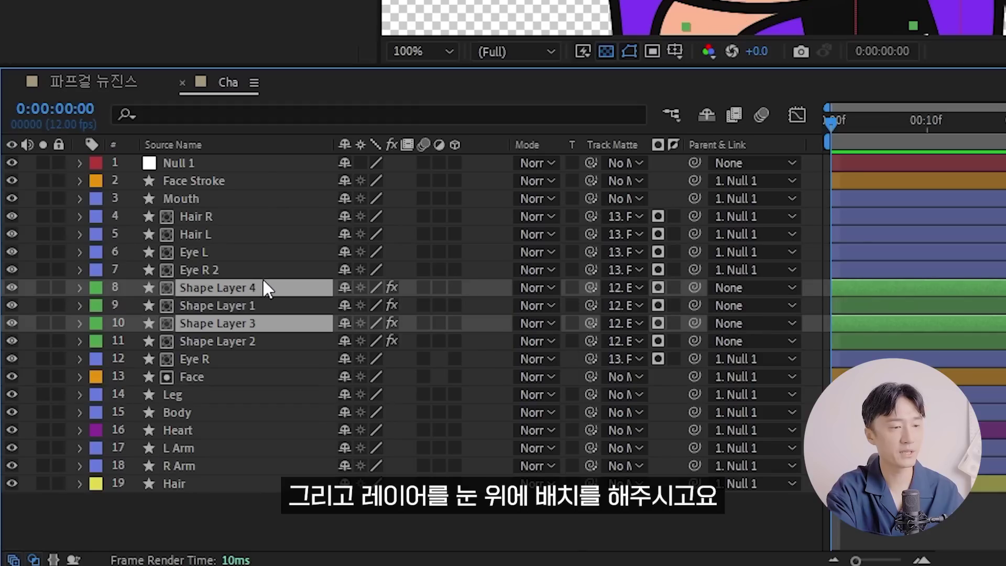
# Move Shape Layers 3 and 4 above Eye L, matte them to Eye L, and duplicate Eye L.
pyautogui.moveTo(262, 283); pyautogui.dragTo(262, 247)
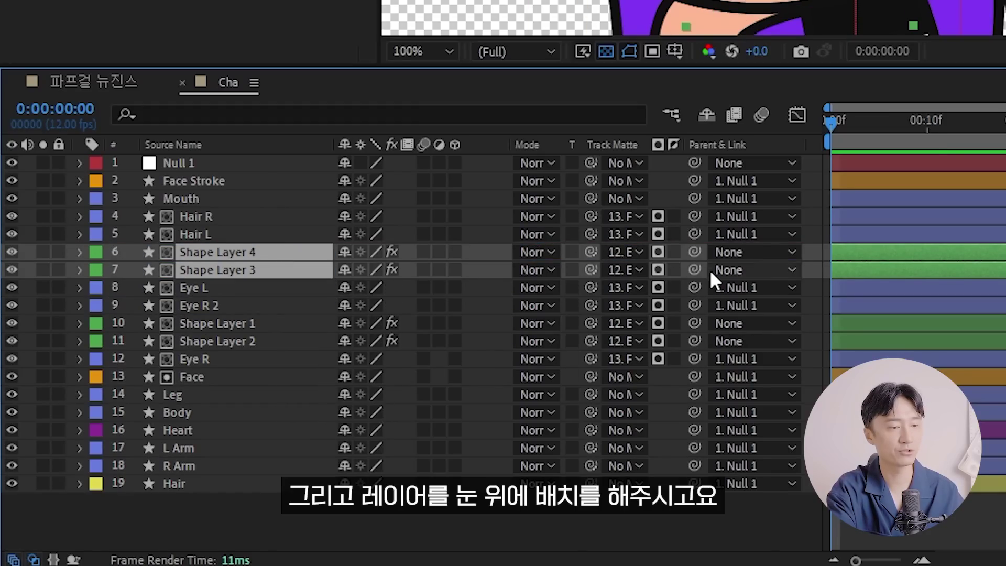
pyautogui.moveTo(203, 285); pyautogui.dragTo(199, 288)
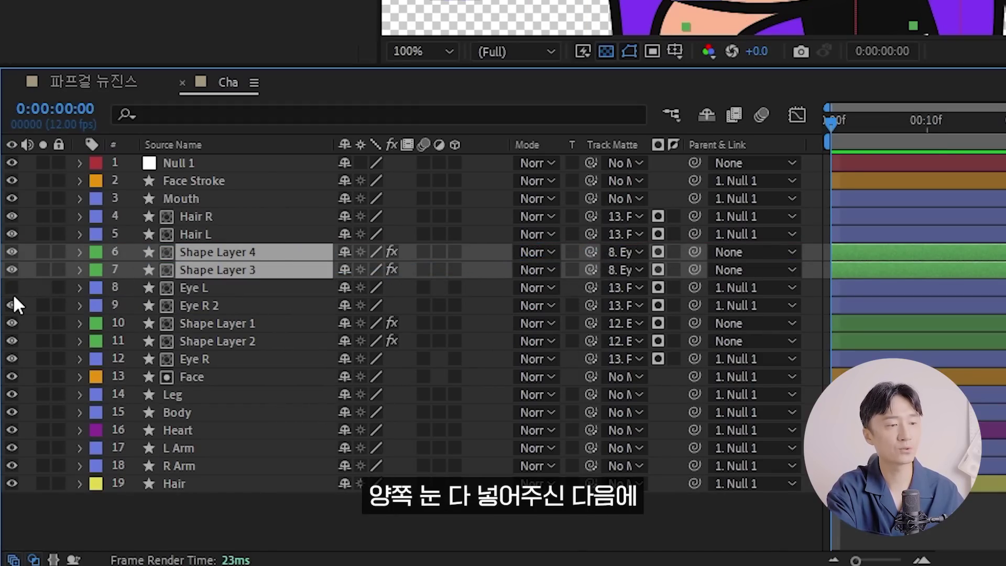
pyautogui.click(187, 284)
pyautogui.hotkey('ctrl', 'd')
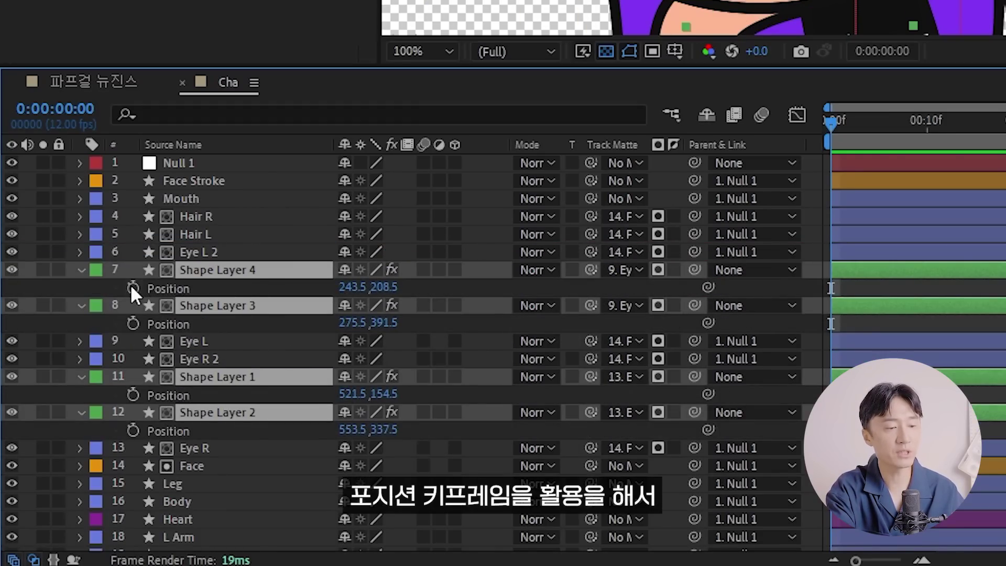
# Keyframe the eyelid positions two frames apart and paste keyframes to repeat the blink.
pyautogui.click(133, 288)
pyautogui.moveTo(831, 288); pyautogui.dragTo(851, 289)
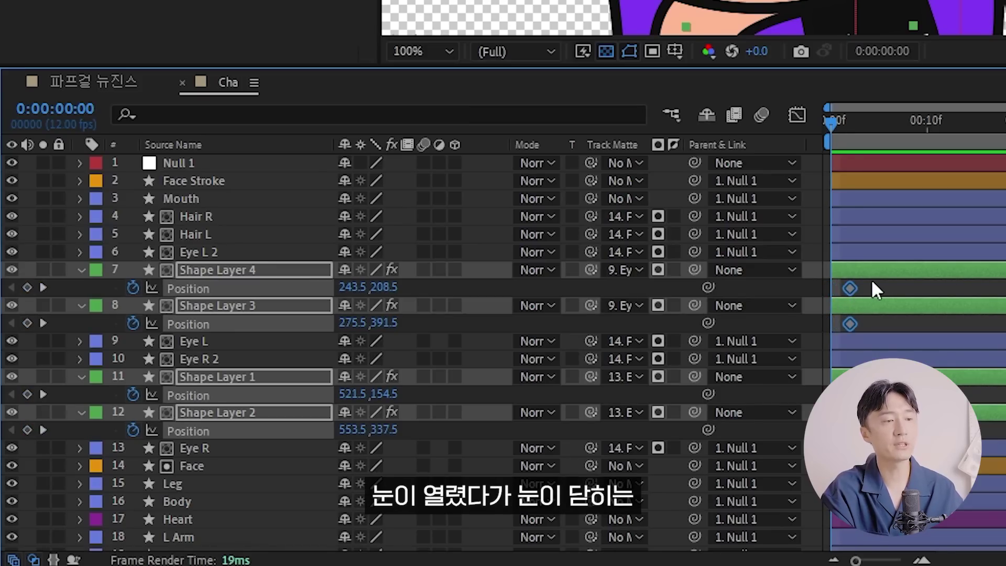
pyautogui.click(875, 290)
pyautogui.click(881, 270)
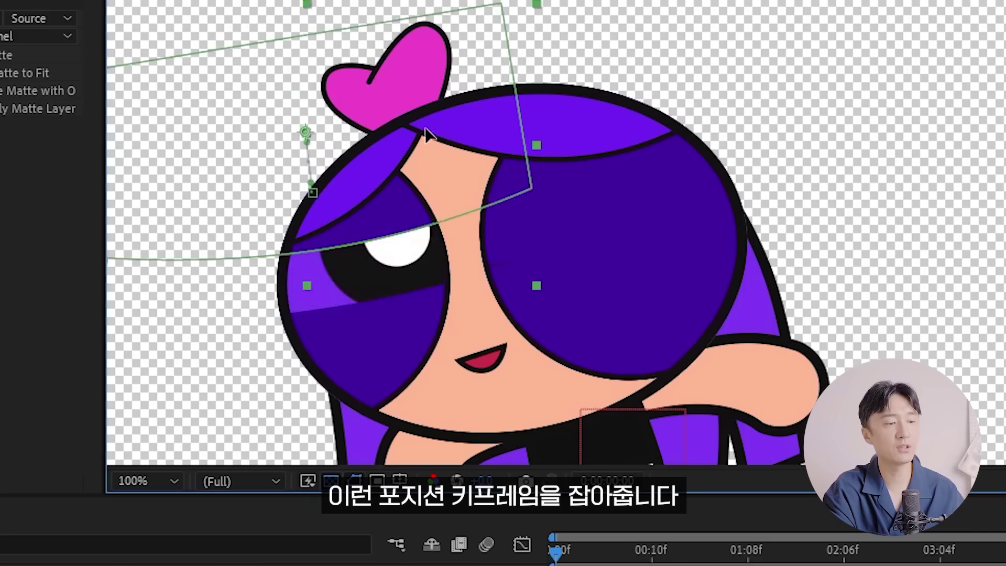
pyautogui.moveTo(449, 165); pyautogui.dragTo(438, 86)
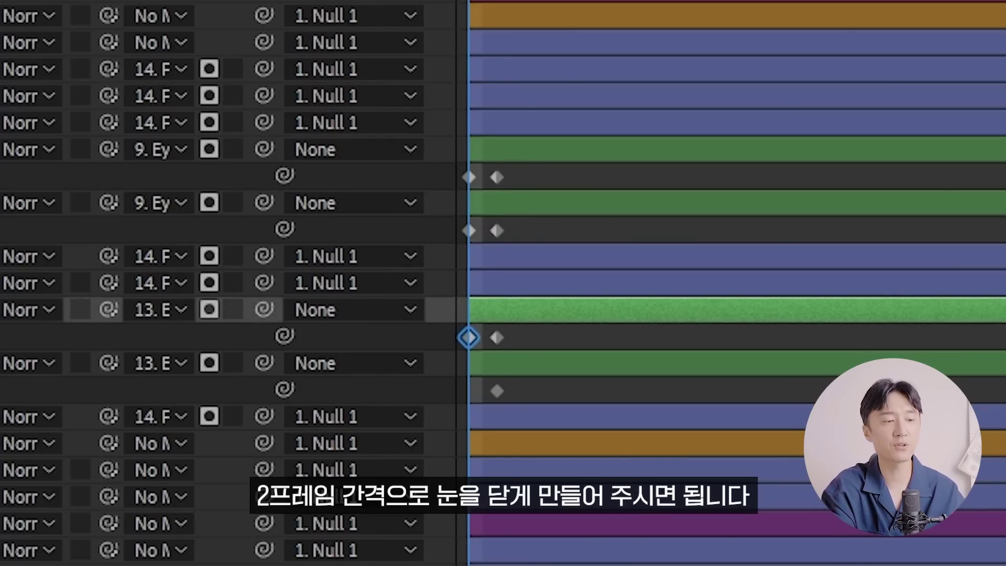
pyautogui.click(629, 363)
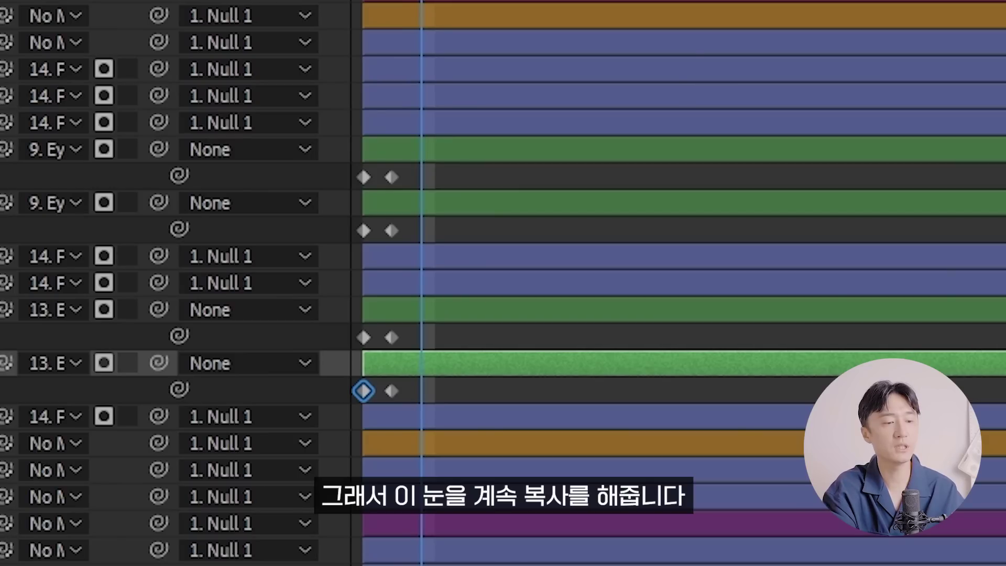
pyautogui.click(363, 177)
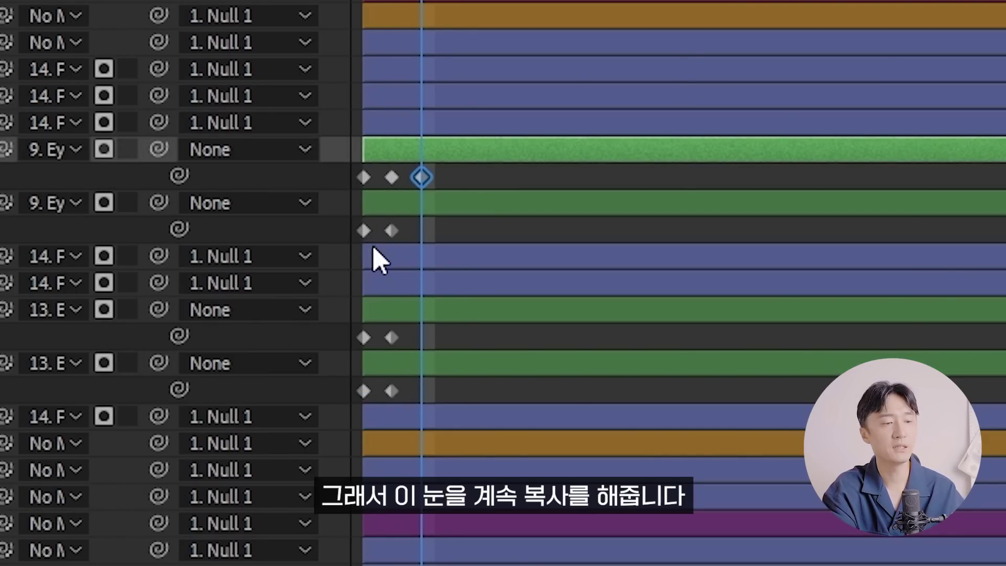
pyautogui.hotkey('ctrl', 'Down')
pyautogui.hotkey('ctrl', 'v')
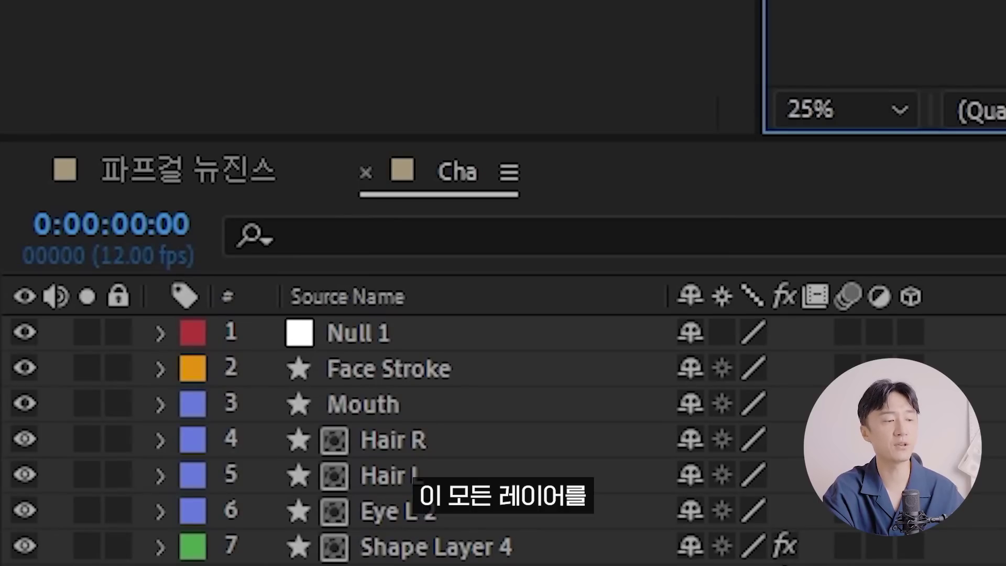
# Keyframe Null 1's Position rising from below the frame, fast at first, then easing into place.
pyautogui.click(452, 334)
pyautogui.press('p')
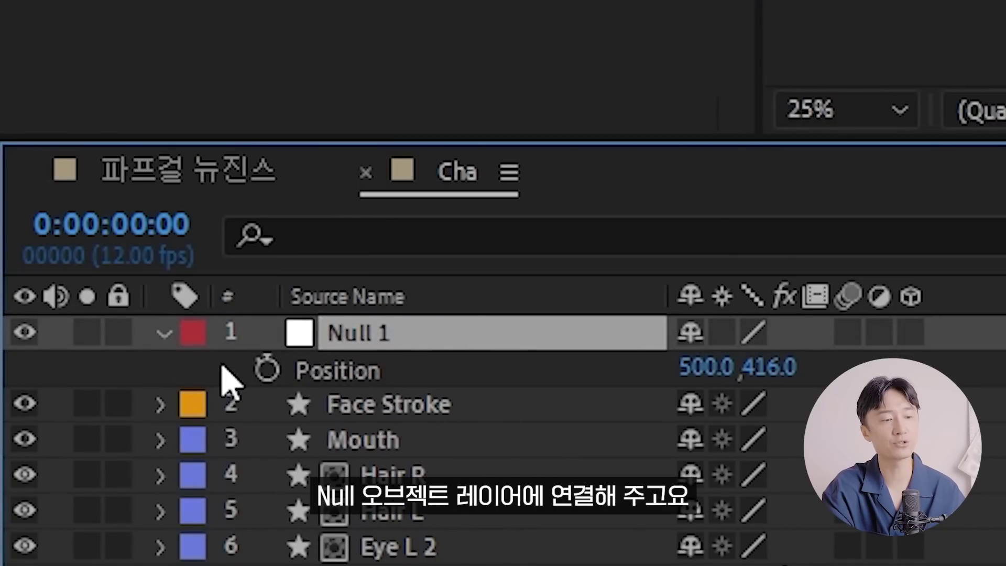
pyautogui.click(267, 370)
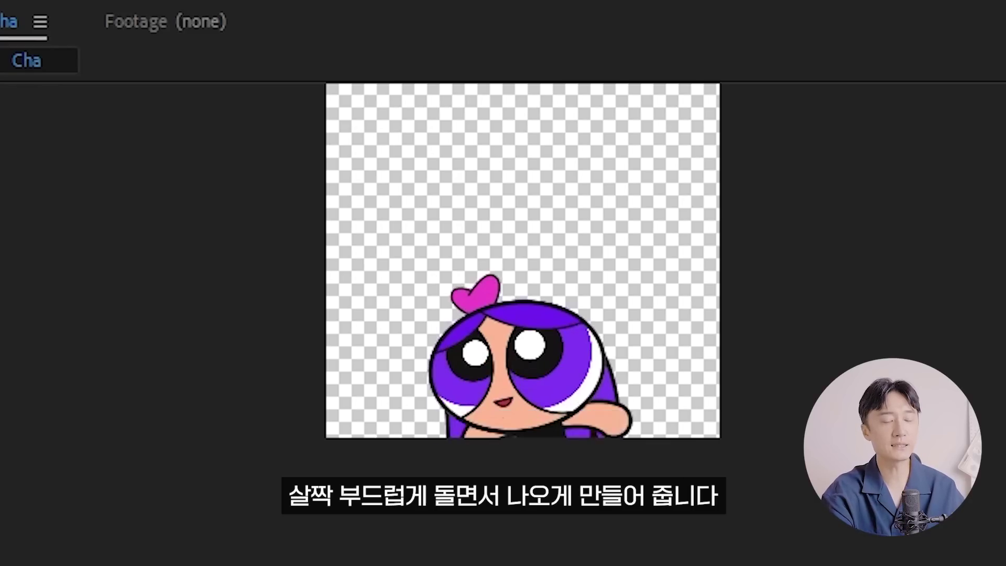
pyautogui.moveTo(657, 380); pyautogui.dragTo(645, 519)
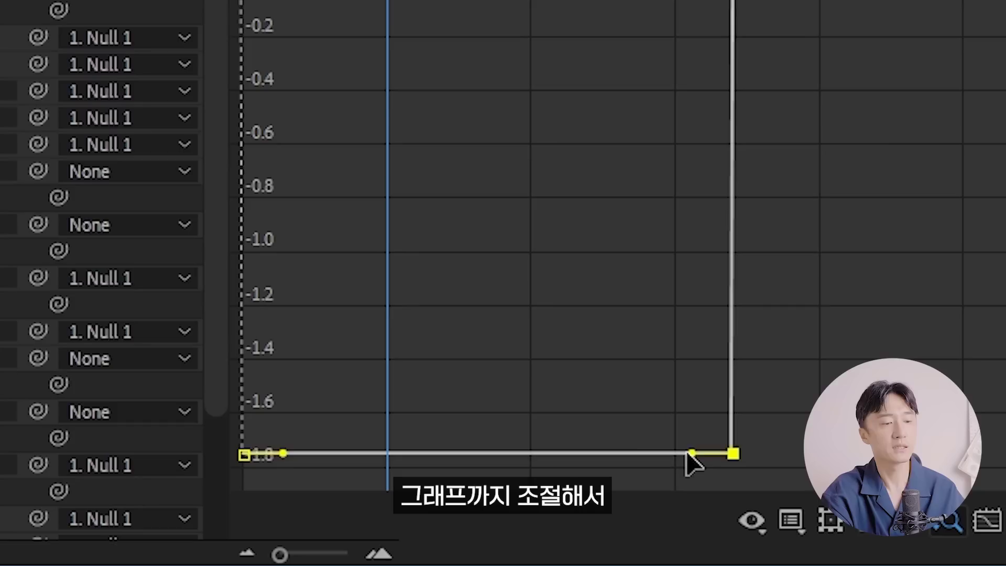
pyautogui.moveTo(692, 460); pyautogui.dragTo(487, 453)
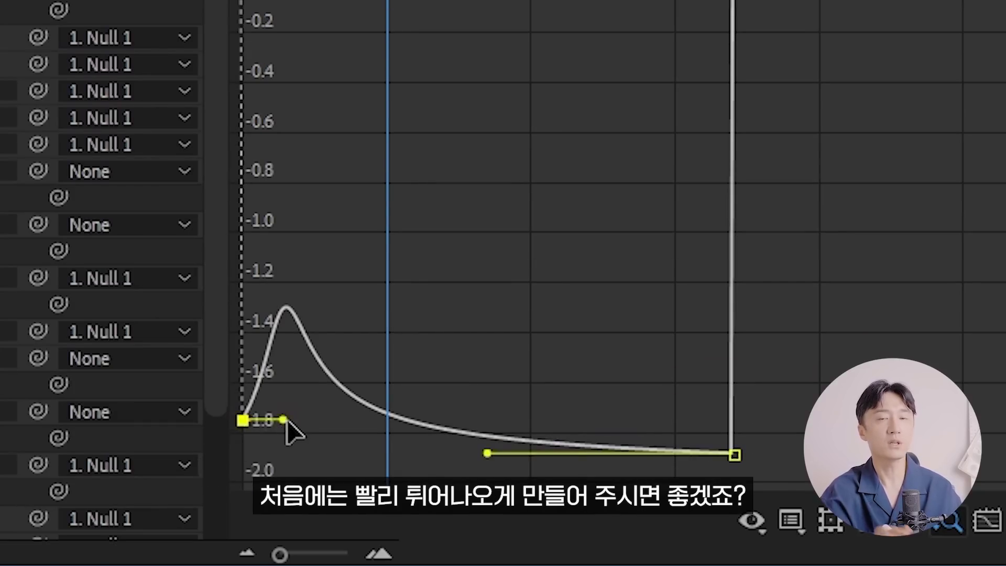
pyautogui.moveTo(283, 419); pyautogui.dragTo(132, 422)
pyautogui.hotkey('shift', 'F3')
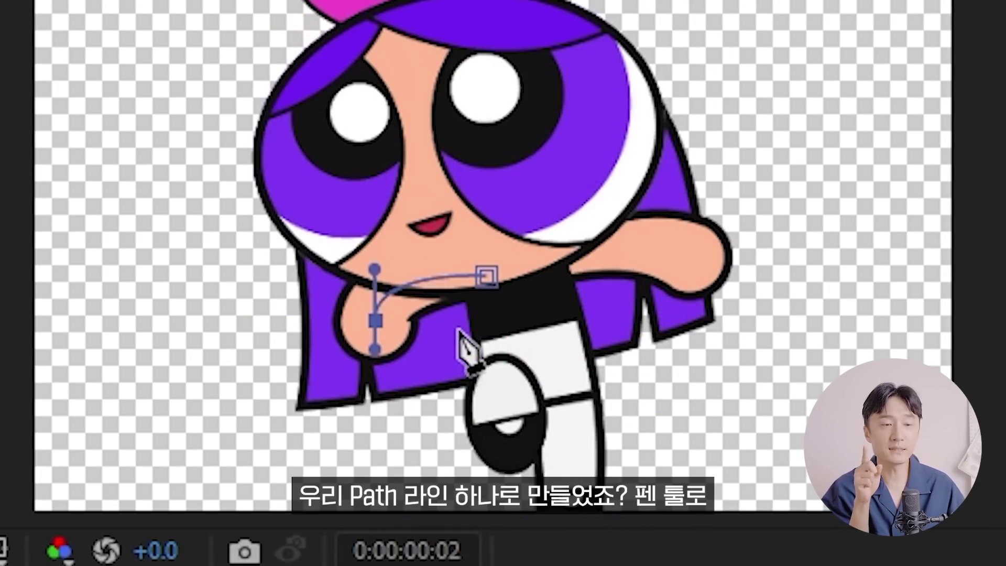
# Reshape the L Arm and R Arm path vertices at different times so both arms swing down and up.
pyautogui.moveTo(380, 316); pyautogui.dragTo(470, 415)
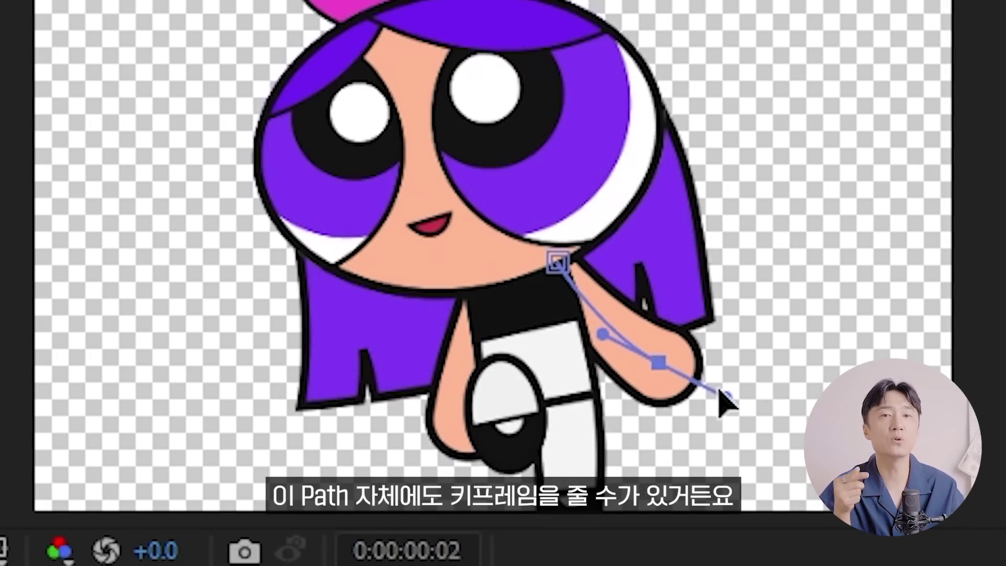
pyautogui.moveTo(719, 395); pyautogui.dragTo(627, 384)
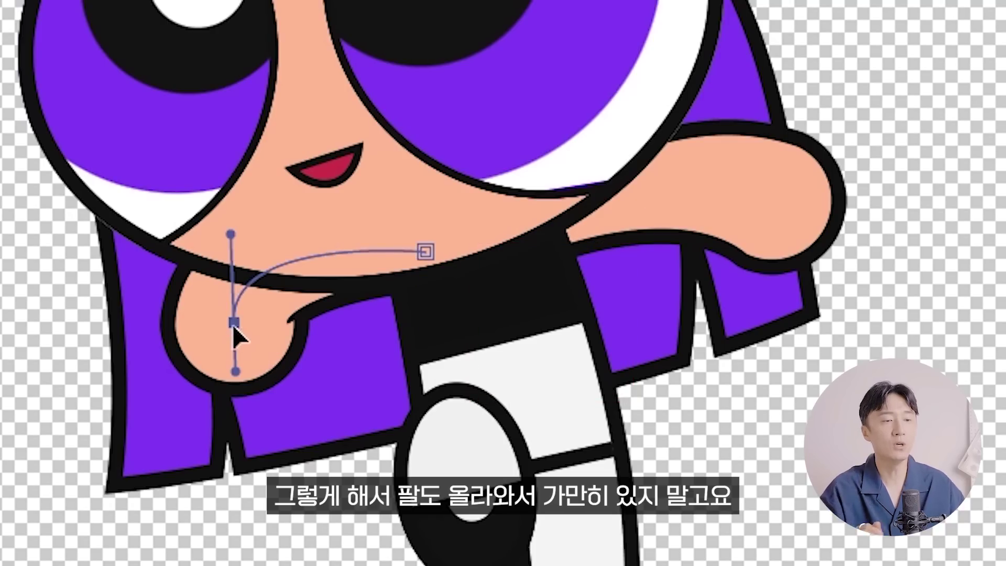
pyautogui.moveTo(234, 325); pyautogui.dragTo(250, 380)
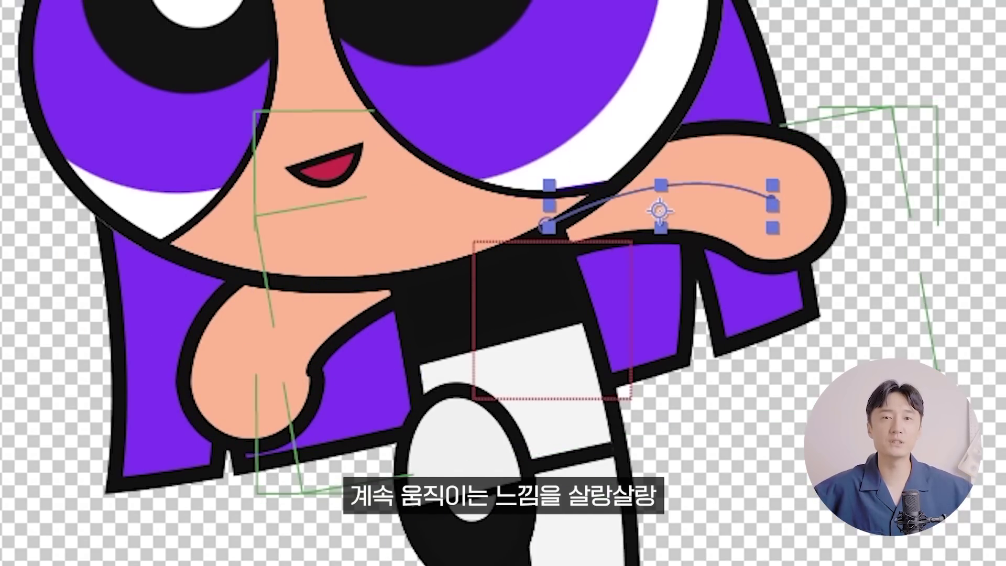
pyautogui.moveTo(770, 198)
pyautogui.mouseDown()
pyautogui.moveTo(773, 250)
pyautogui.moveTo(775, 240)
pyautogui.mouseUp()
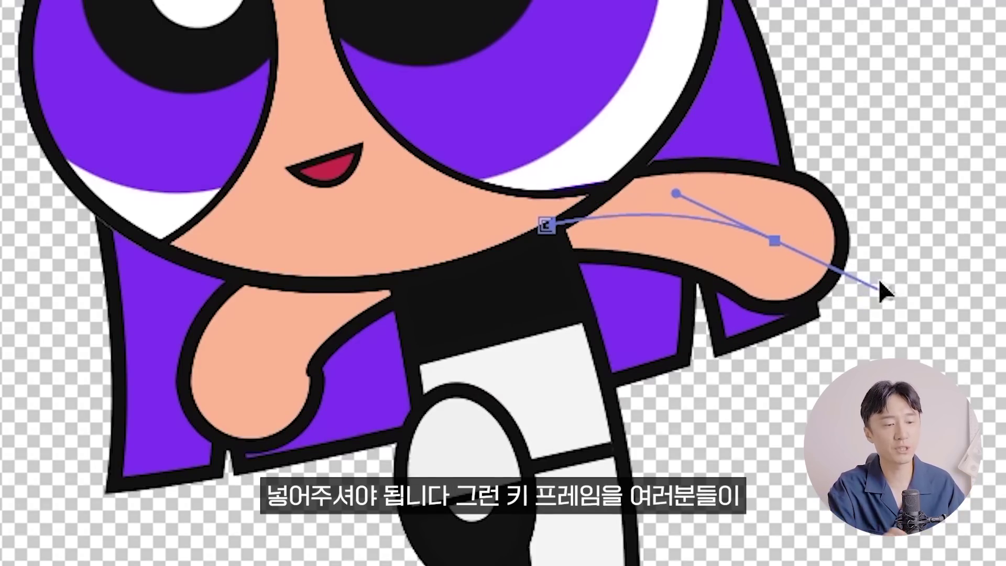
pyautogui.moveTo(879, 278); pyautogui.dragTo(873, 306)
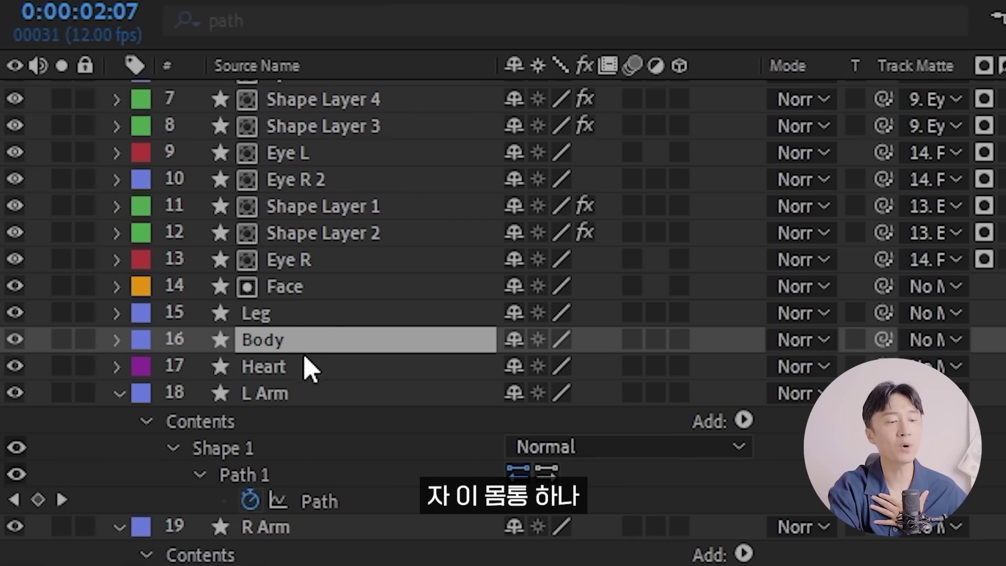
# Pre-compose the Body layer into Body Comp 1 and open it.
pyautogui.hotkey('ctrl', 'shift', 'c')
pyautogui.press('Return')
pyautogui.doubleClick(307, 339)
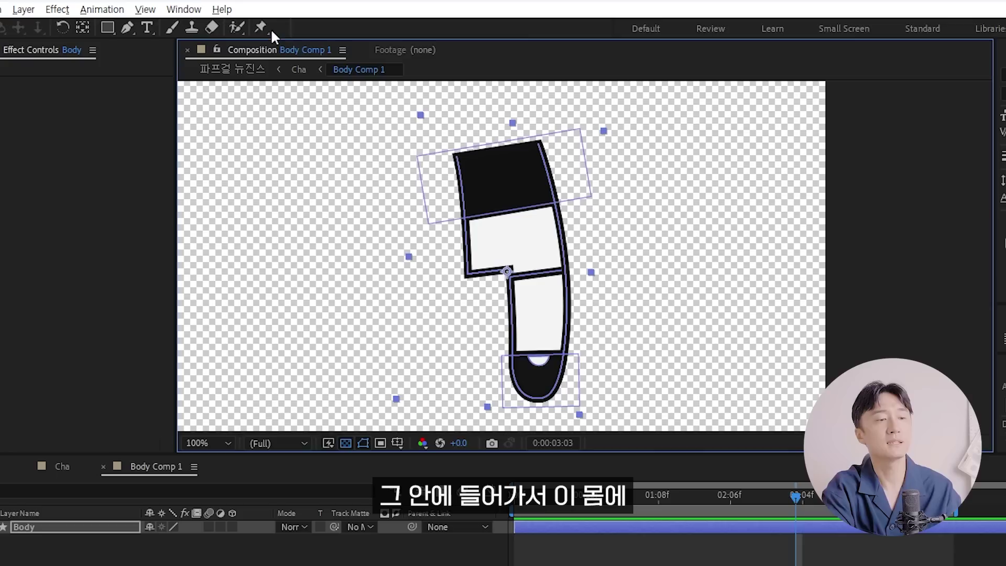
# Add a puppet pin at the foot and drag it to swing the leg up-right and left.
pyautogui.click(260, 26)
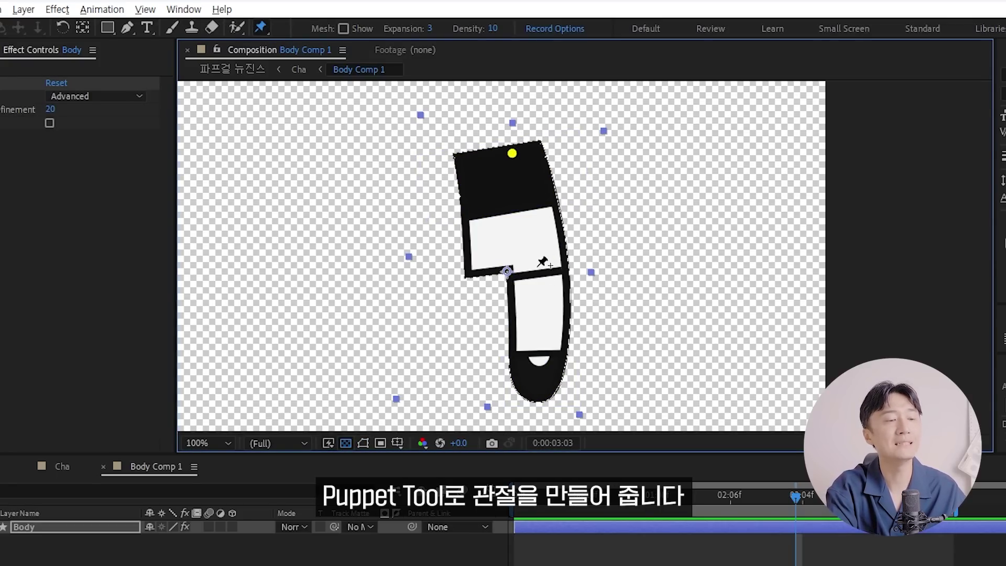
pyautogui.click(537, 390)
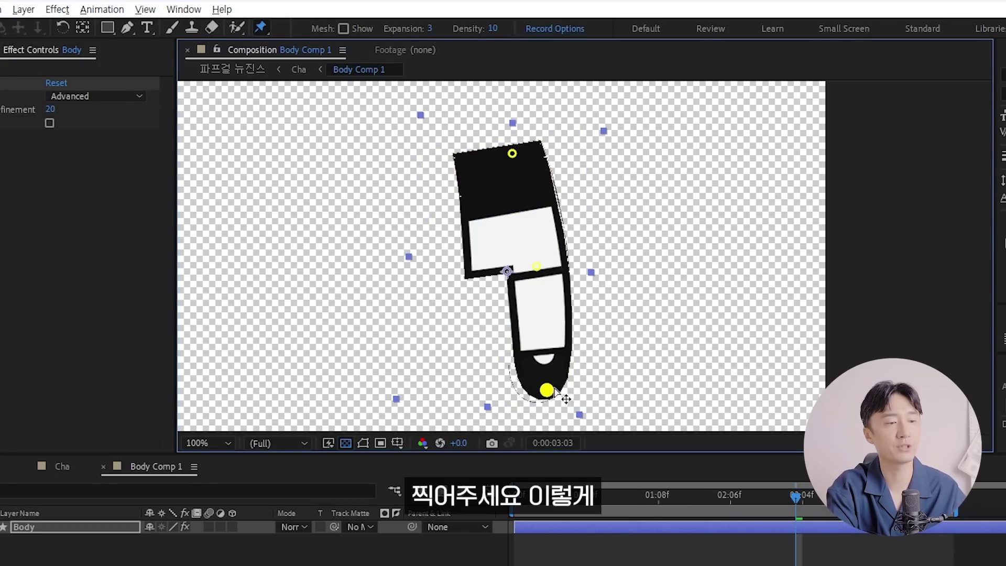
pyautogui.moveTo(538, 391)
pyautogui.mouseDown()
pyautogui.moveTo(575, 387)
pyautogui.moveTo(561, 387)
pyautogui.mouseUp()
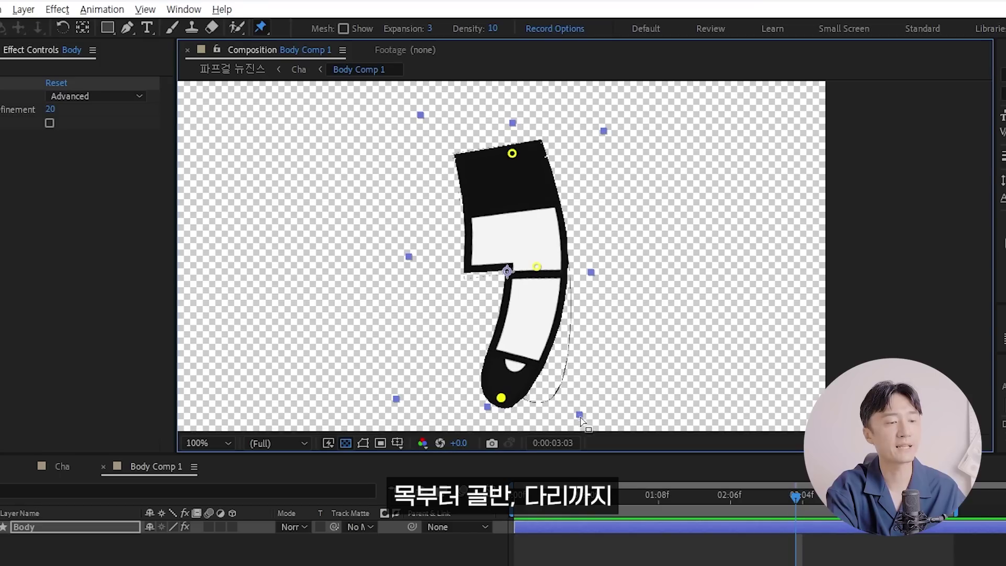
pyautogui.press('z')
pyautogui.click(561, 387)
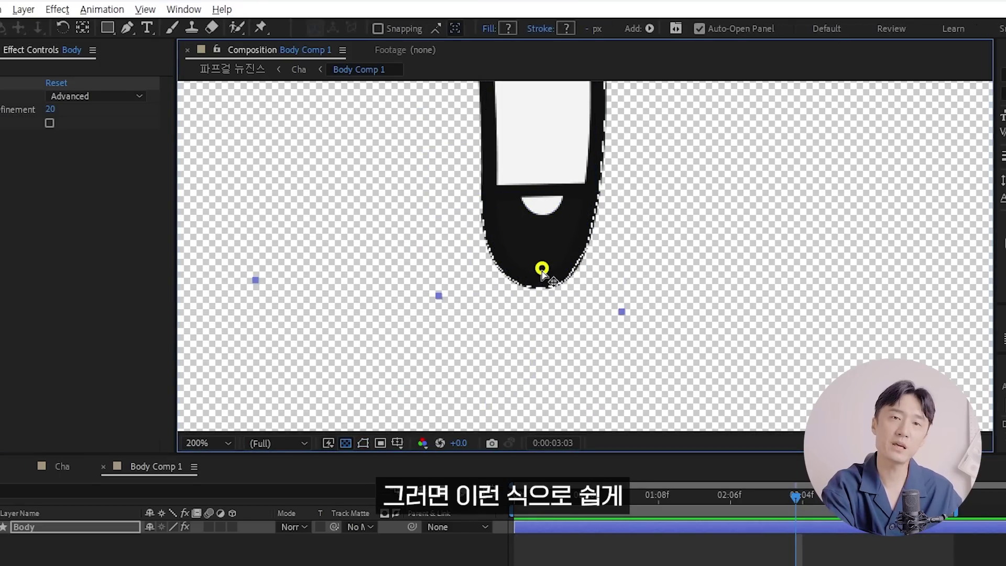
pyautogui.moveTo(542, 270); pyautogui.dragTo(585, 244)
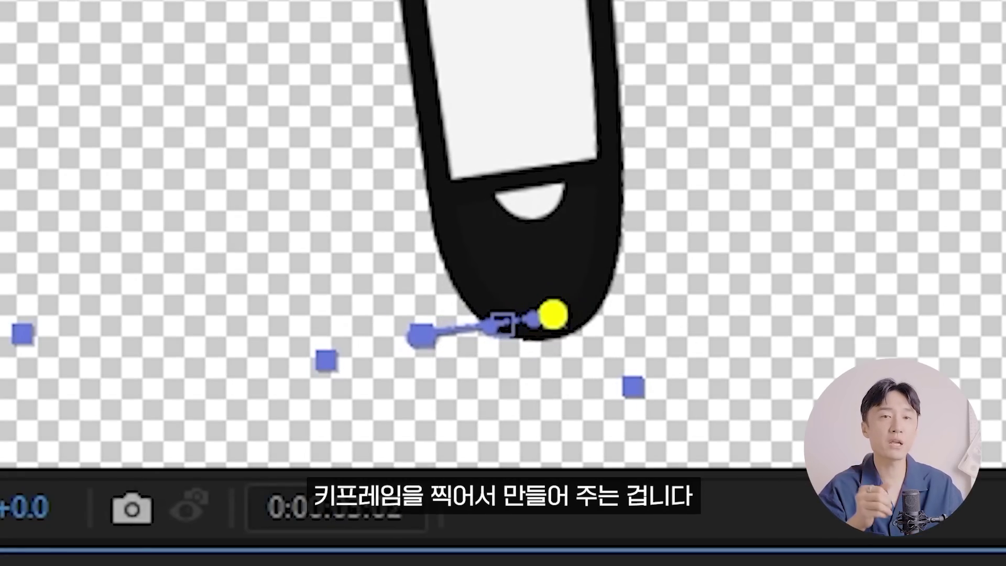
pyautogui.moveTo(524, 291); pyautogui.dragTo(451, 325)
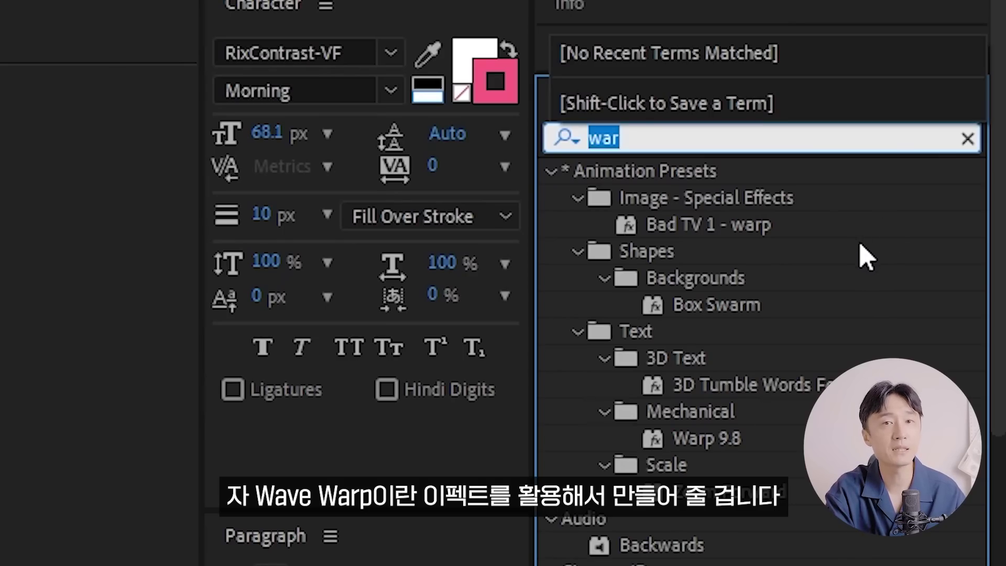
# Add Wave Warp to the Hair layer with Top Edge pinning and Wave Width 44, then return to the Cha comp.
pyautogui.write('wa')
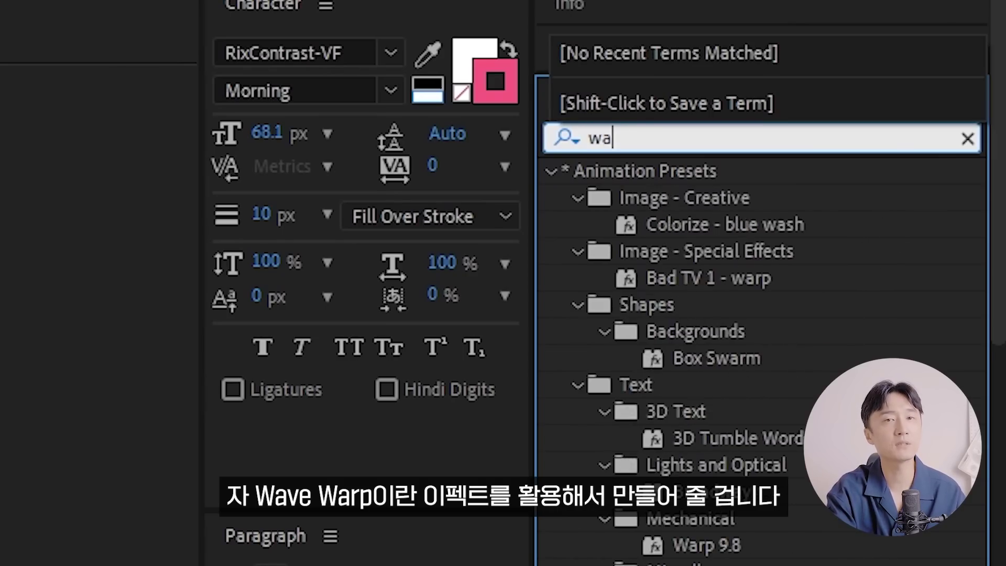
pyautogui.write('ve')
pyautogui.doubleClick(697, 213)
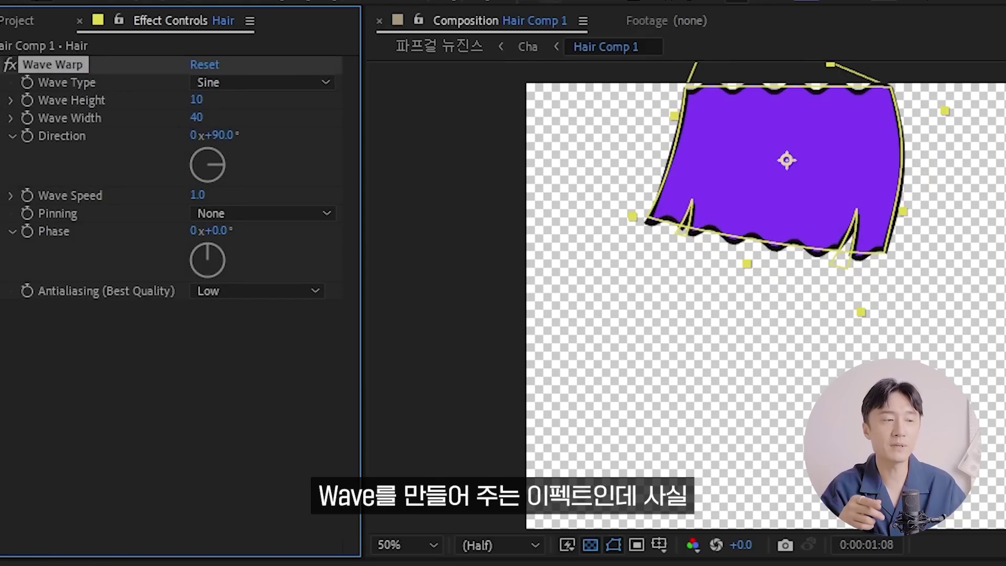
pyautogui.click(262, 214)
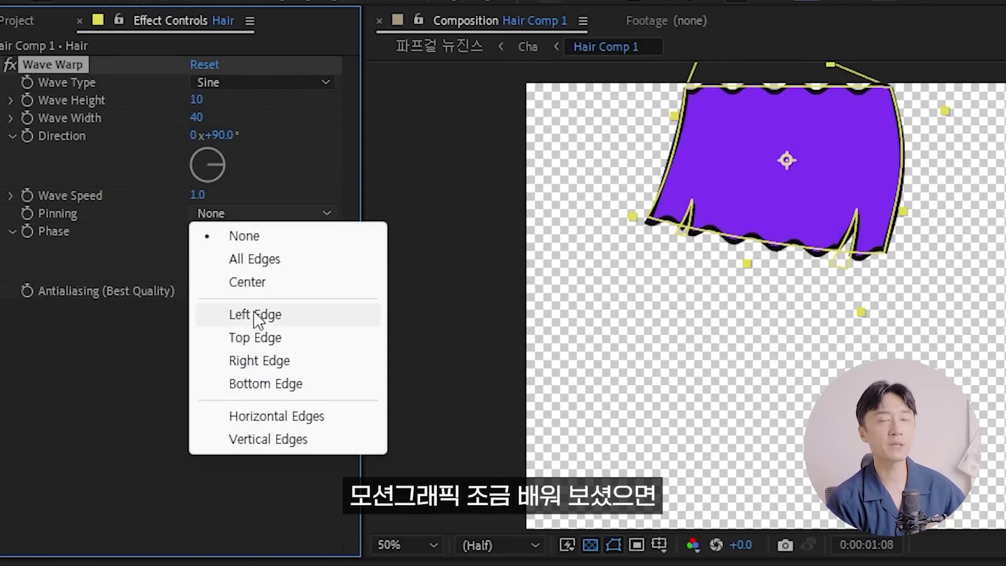
pyautogui.click(269, 340)
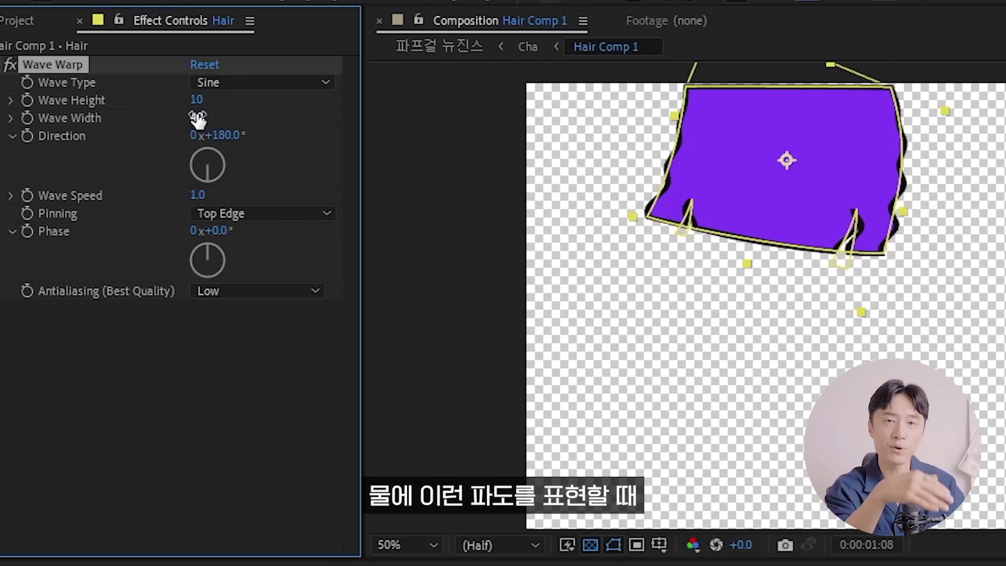
pyautogui.moveTo(197, 118)
pyautogui.mouseDown()
pyautogui.moveTo(235, 114)
pyautogui.moveTo(190, 117)
pyautogui.mouseUp()
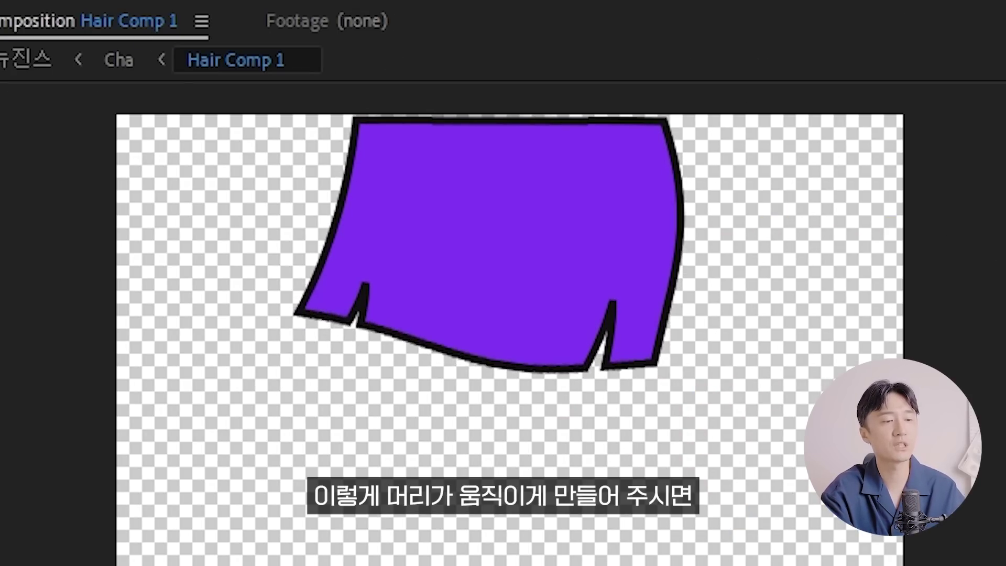
pyautogui.click(119, 60)
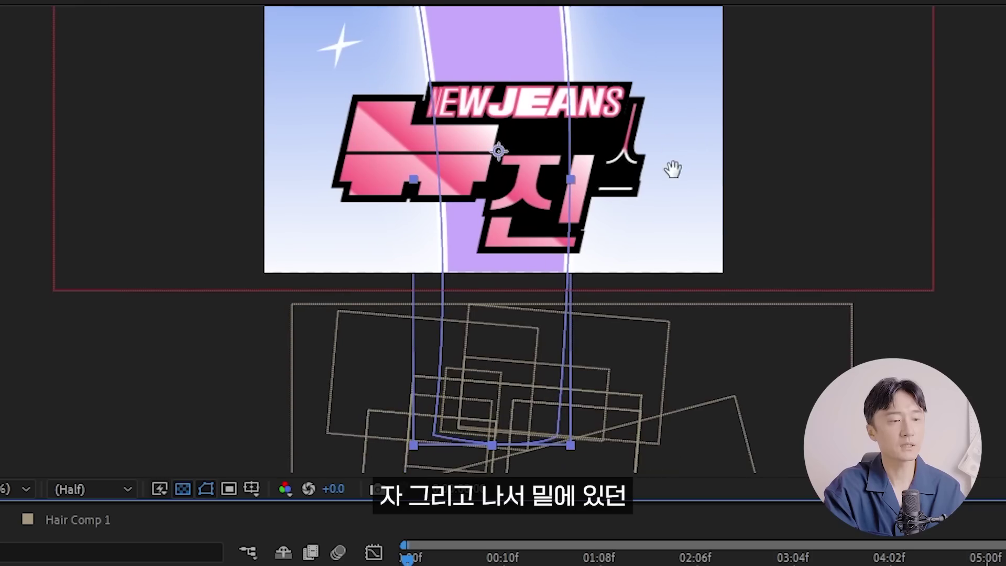
# Drag the rectangle matte upward to keyframe the character popping up, then preview it.
pyautogui.click(338, 441)
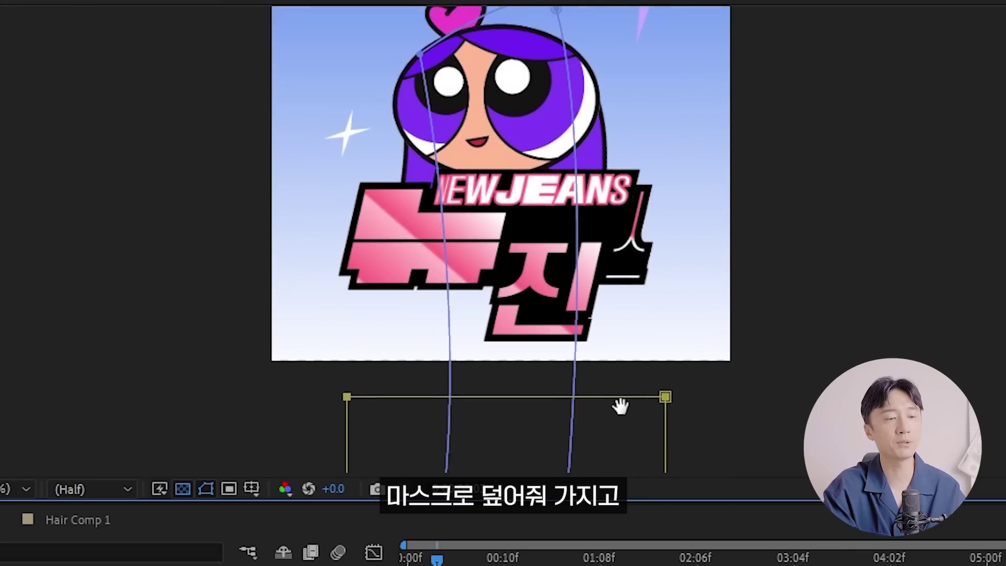
pyautogui.moveTo(624, 404); pyautogui.dragTo(611, 147)
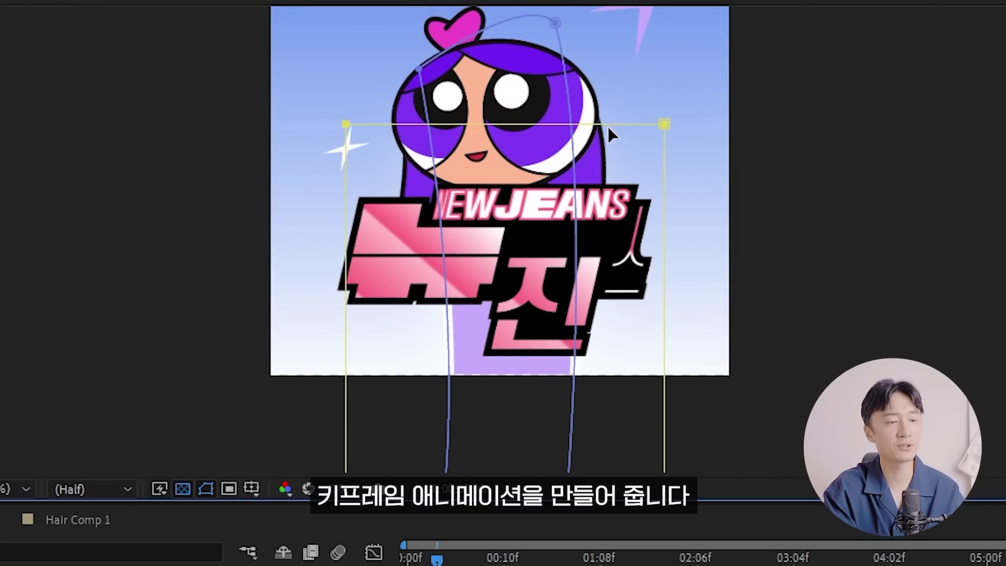
pyautogui.press('space')
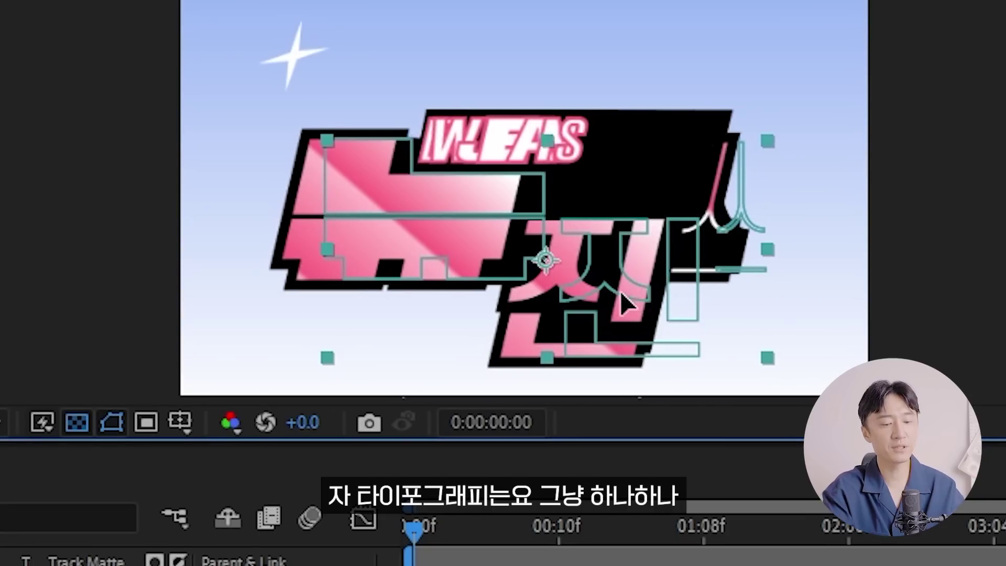
# Shift the 뉴진 text left, move the black shape and its path vertices left, and preview the slide-in.
pyautogui.moveTo(629, 294); pyautogui.dragTo(496, 293)
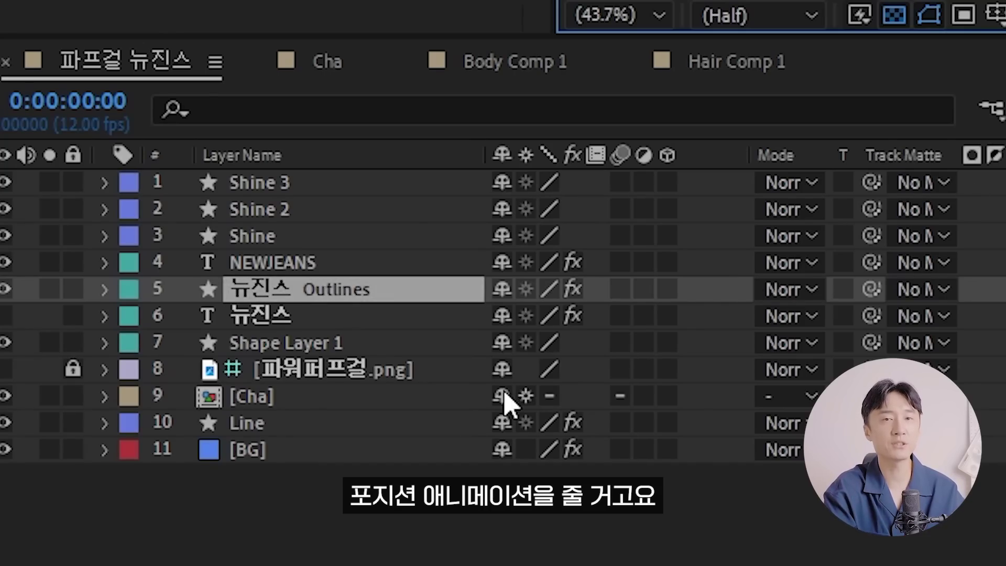
pyautogui.press('p')
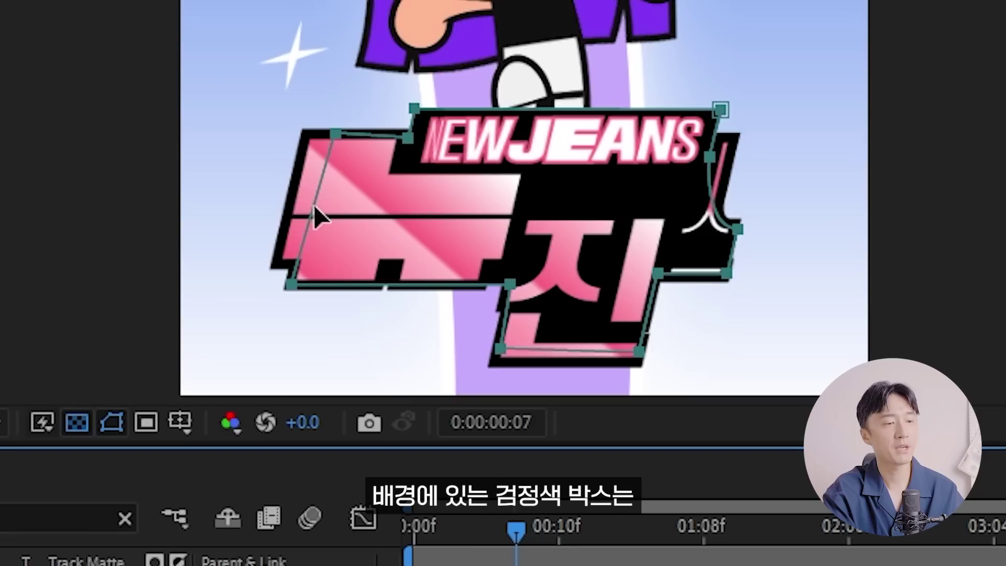
pyautogui.moveTo(314, 205)
pyautogui.mouseDown()
pyautogui.moveTo(313, 228)
pyautogui.moveTo(48, 231)
pyautogui.mouseUp()
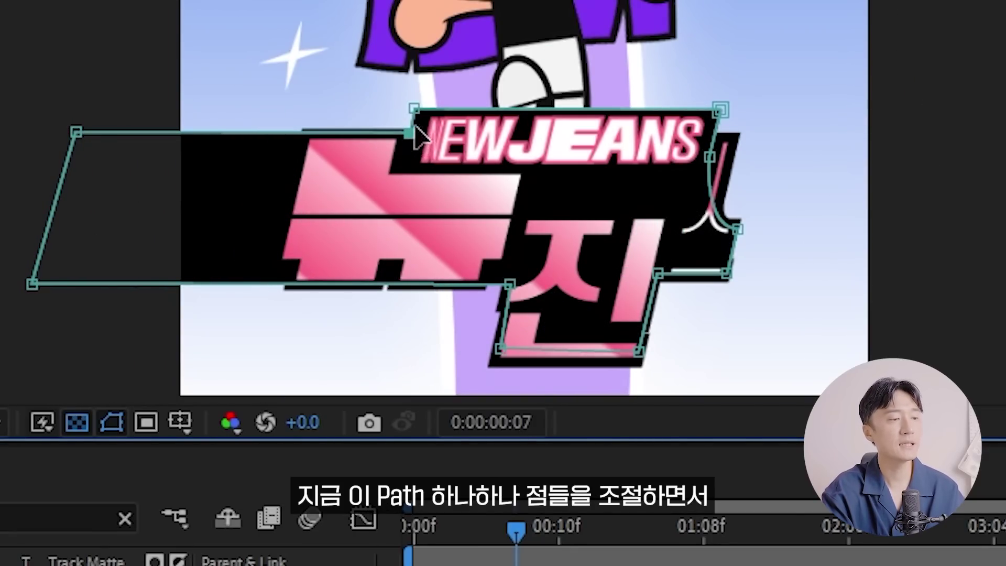
pyautogui.moveTo(266, 116); pyautogui.dragTo(228, 117)
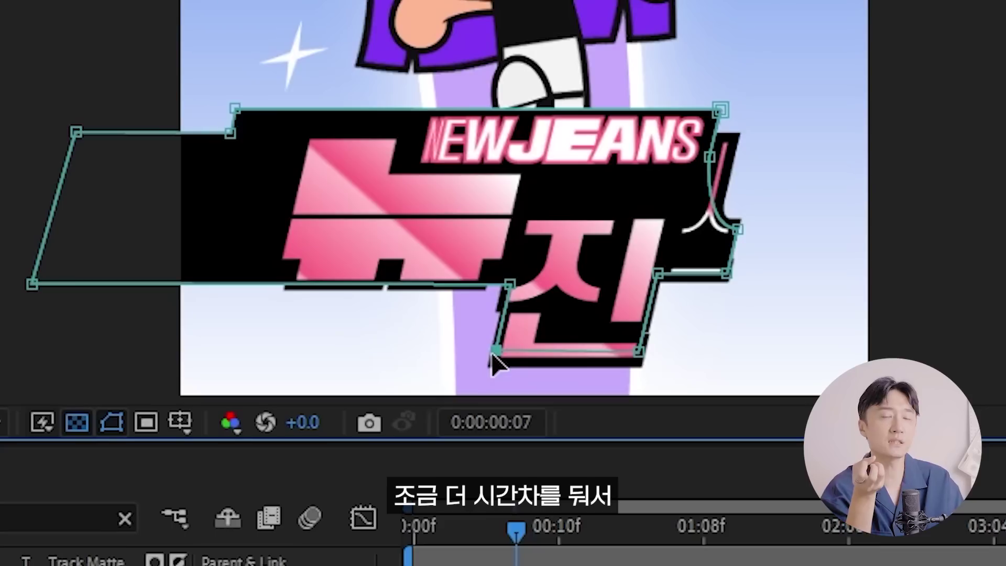
pyautogui.moveTo(496, 350); pyautogui.dragTo(228, 346)
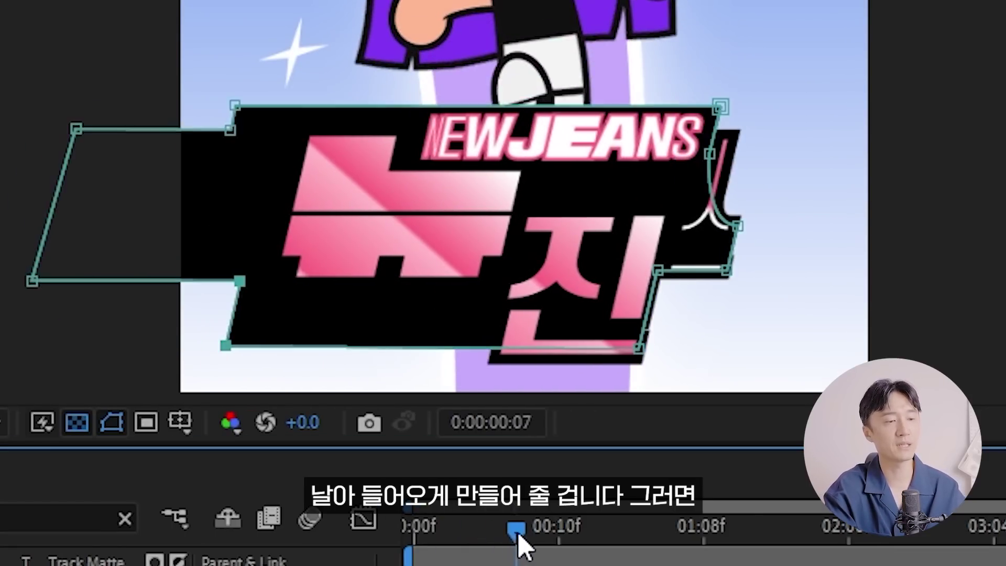
pyautogui.moveTo(517, 529)
pyautogui.mouseDown()
pyautogui.moveTo(552, 526)
pyautogui.moveTo(414, 545)
pyautogui.mouseUp()
pyautogui.press('space')
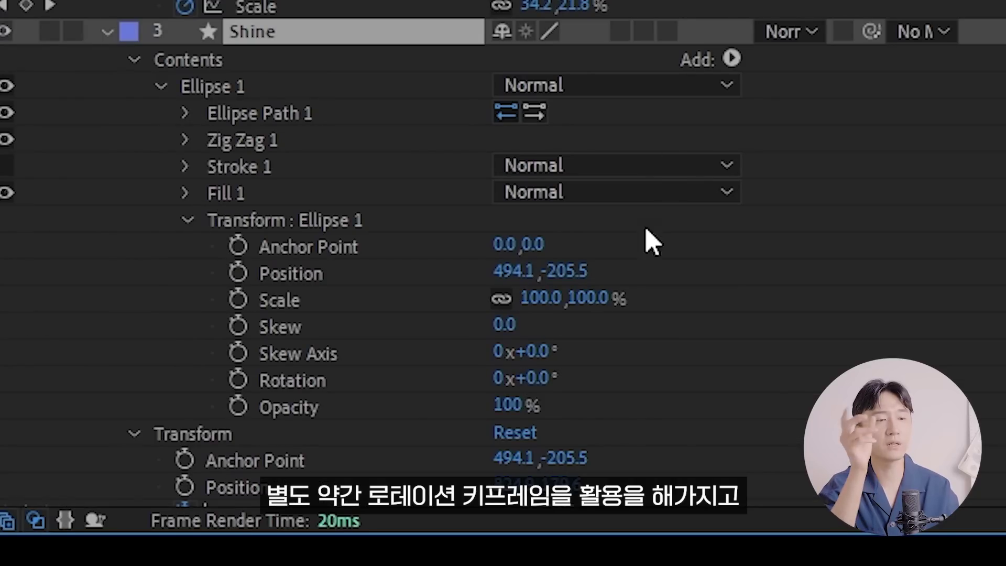
# Keyframe the ellipse rotation on the Shine sparkles, spinning Shine 3 and Shine 2.
pyautogui.moveTo(548, 377); pyautogui.dragTo(755, 308)
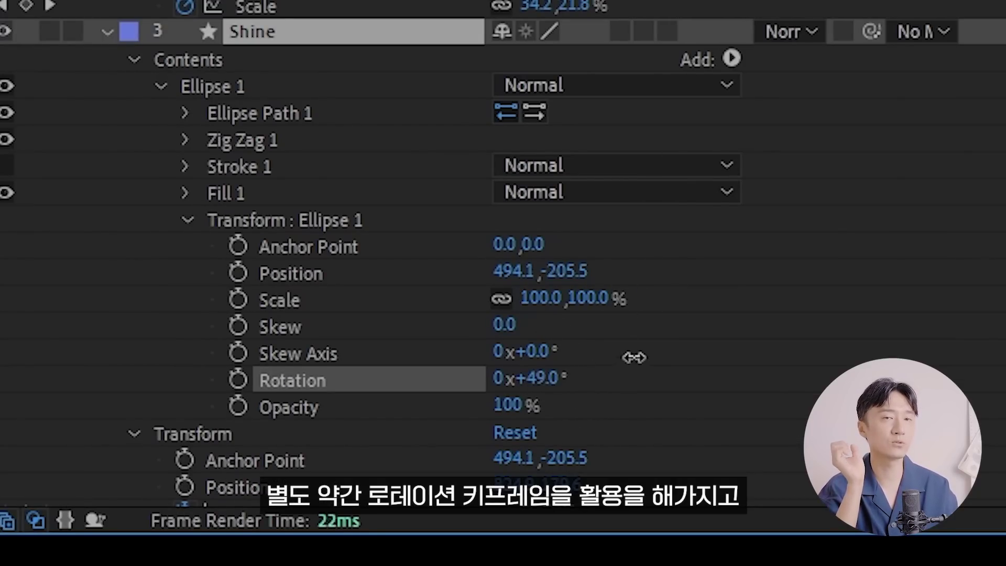
pyautogui.click(239, 380)
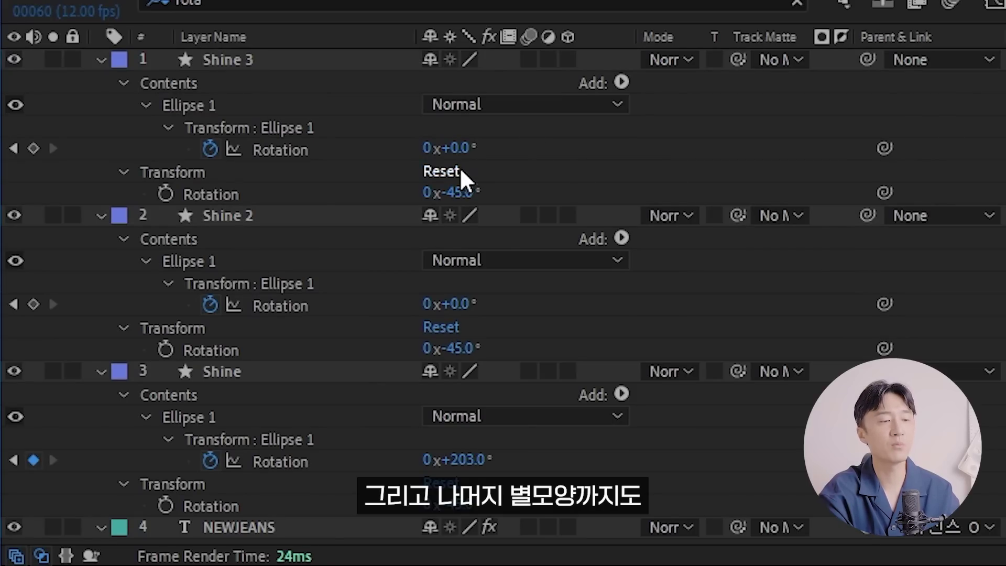
pyautogui.moveTo(451, 148); pyautogui.dragTo(586, 143)
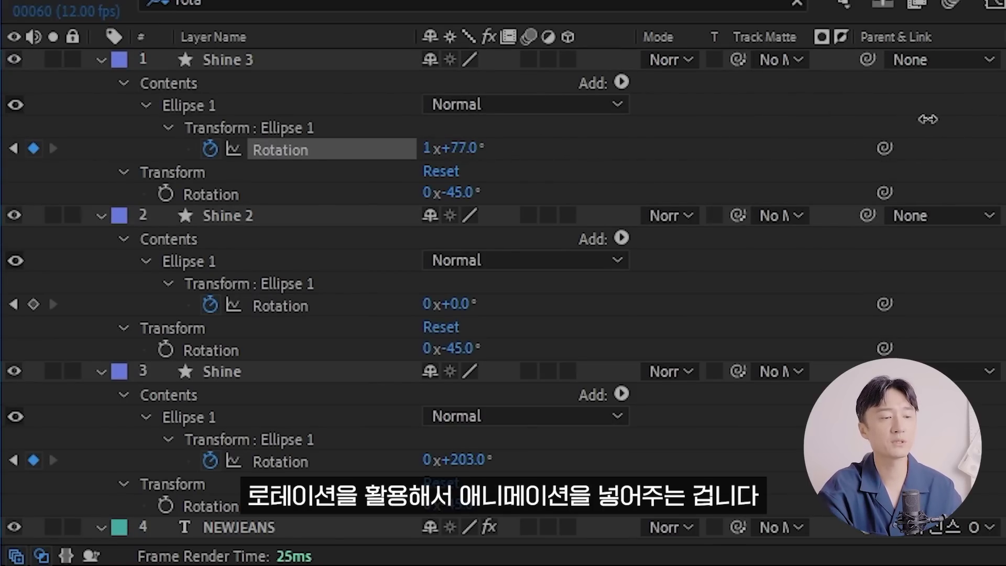
pyautogui.moveTo(464, 304); pyautogui.dragTo(534, 300)
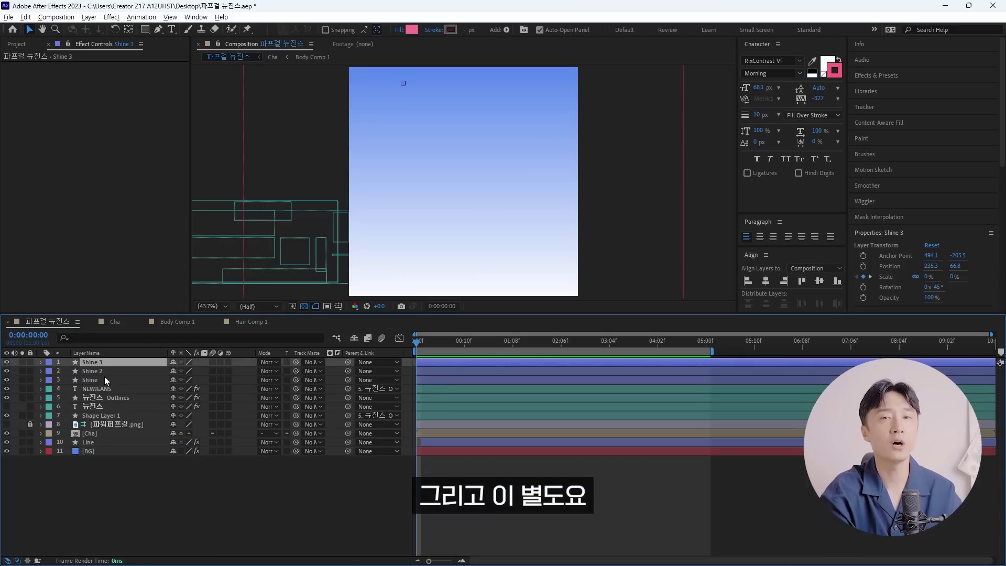
# Delay all three Shine layers' Position keyframes to about 01:12f and preview the rise.
pyautogui.keyDown('shift'); pyautogui.click(103, 380); pyautogui.keyUp('shift')
pyautogui.press('p')
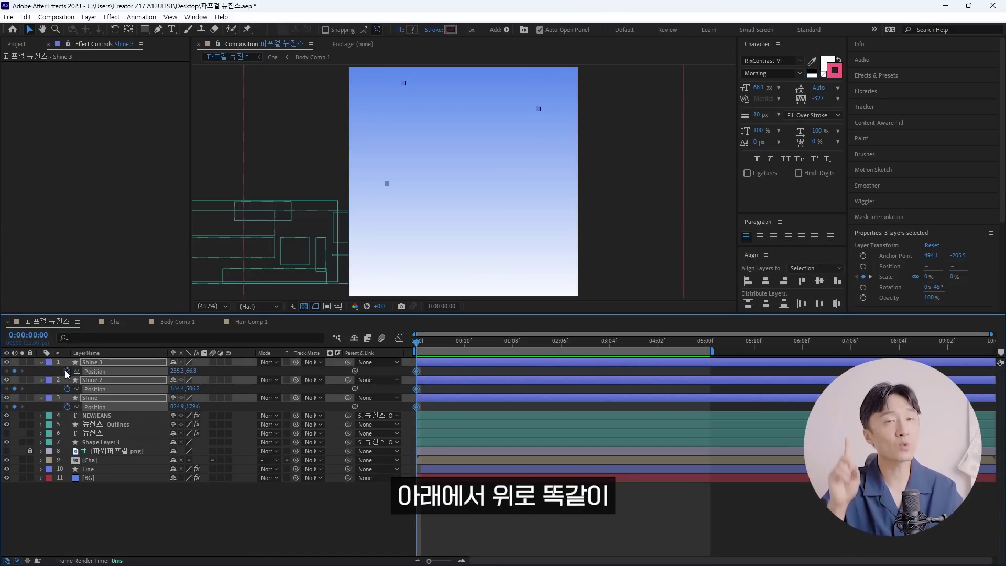
pyautogui.moveTo(421, 371); pyautogui.dragTo(532, 355)
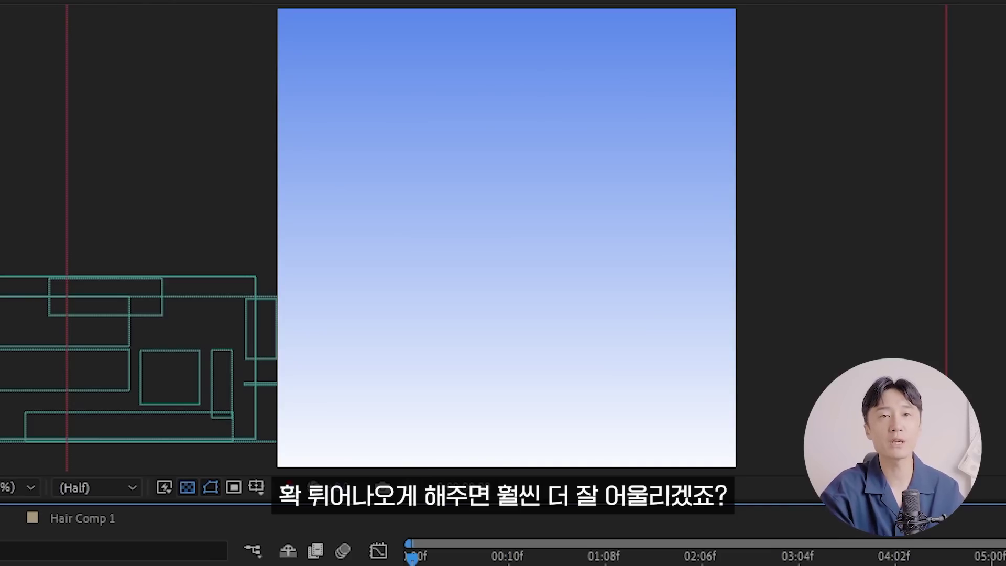
pyautogui.press('space')
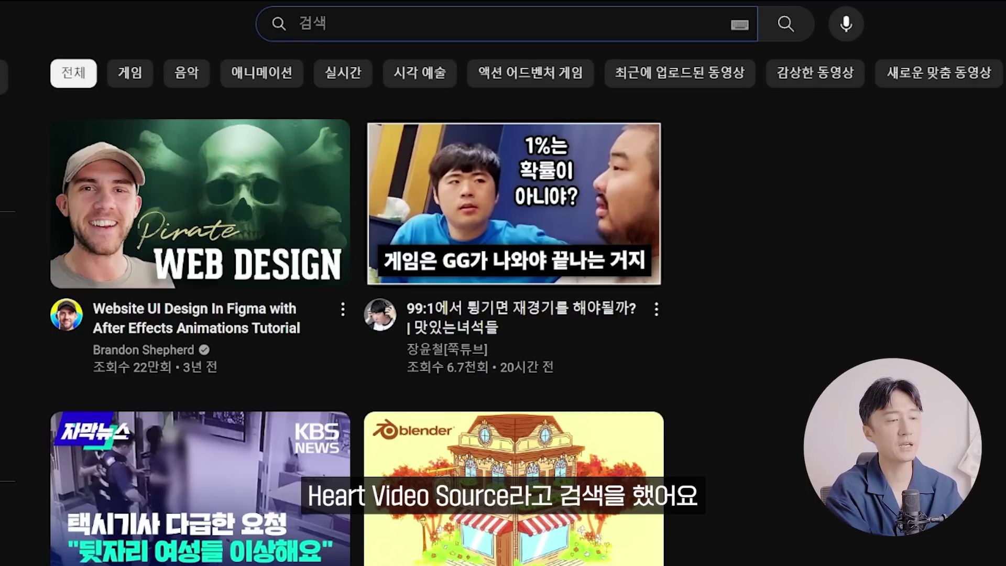
# Search YouTube for 'heart video soure'.
pyautogui.write('heart video')
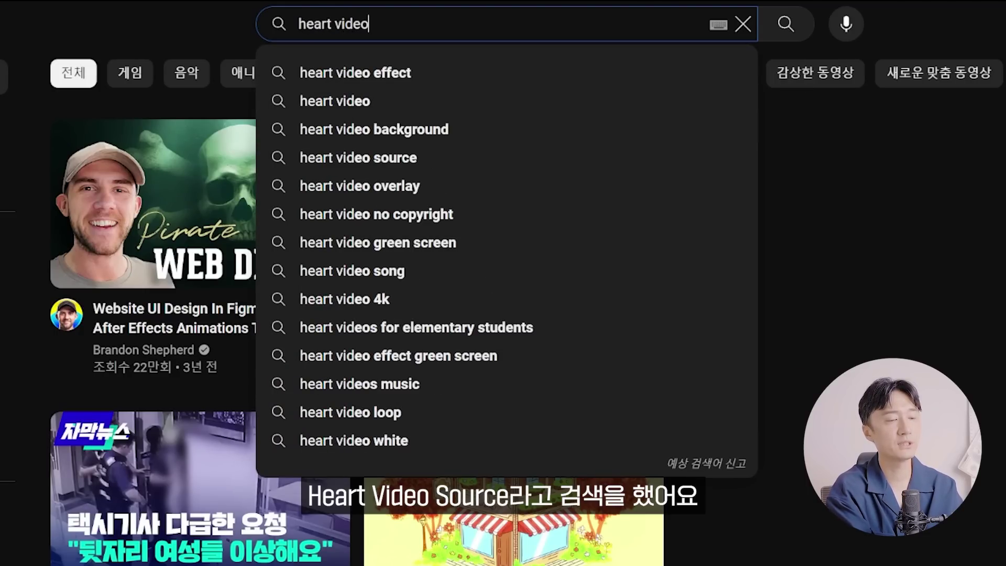
pyautogui.write(' soure')
pyautogui.press('Return')
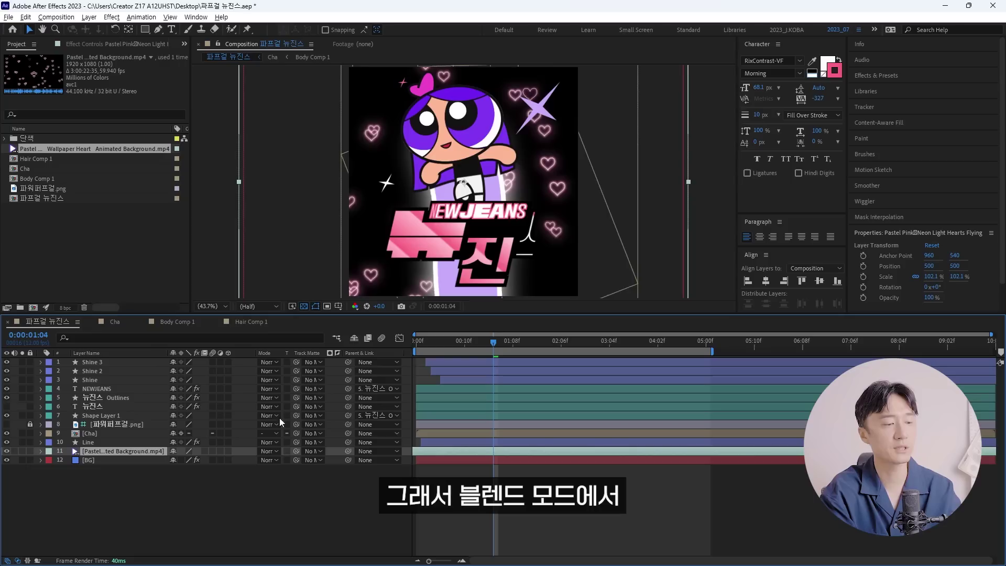
# Try Multiply on the heart video layer, then set its blend mode to Screen.
pyautogui.click(268, 452)
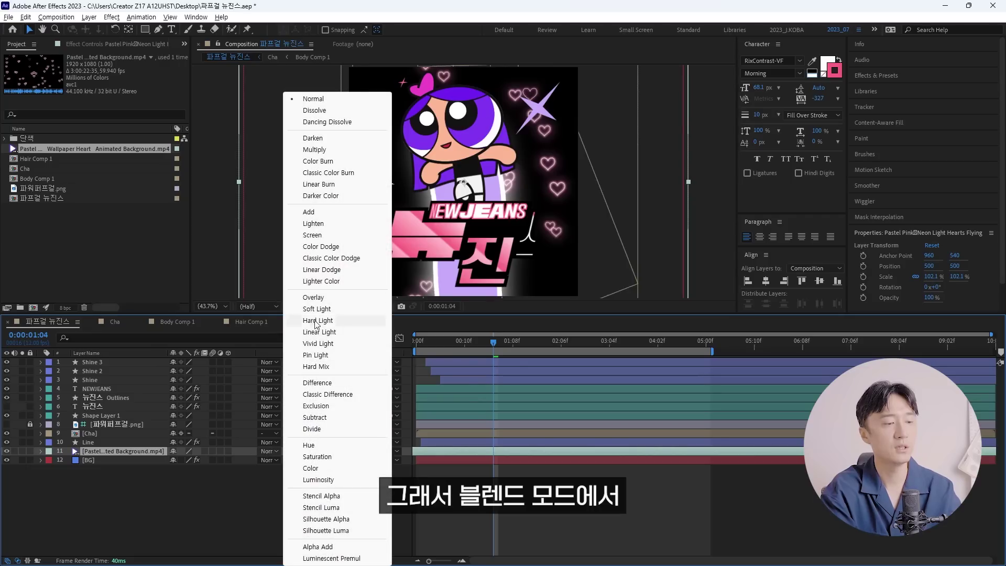
pyautogui.click(341, 150)
pyautogui.click(268, 451)
pyautogui.click(315, 358)
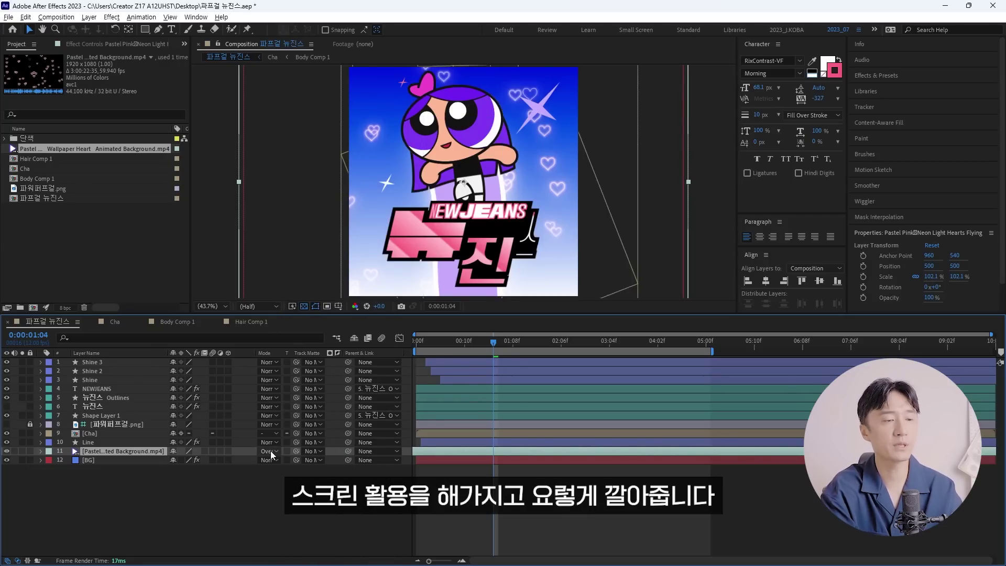
pyautogui.click(271, 450)
pyautogui.click(326, 235)
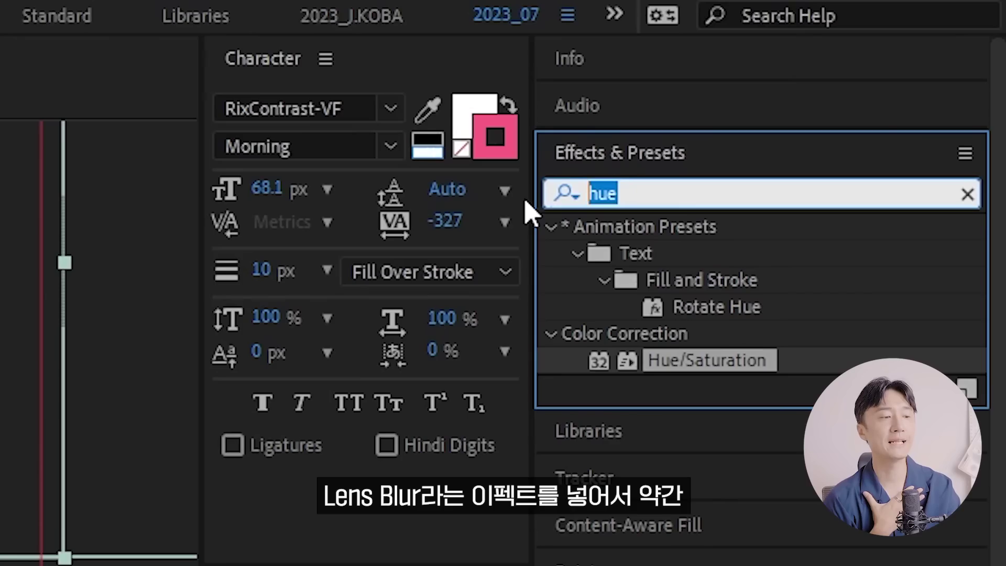
# Apply Camera Lens Blur to the heart video with a Blur Radius of 20.
pyautogui.doubleClick(687, 253)
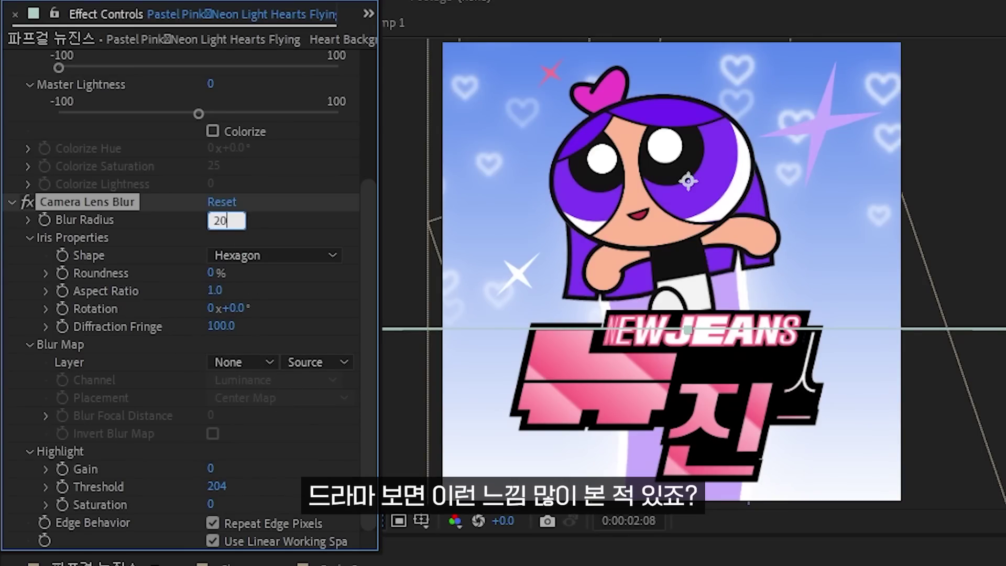
pyautogui.press('Return')
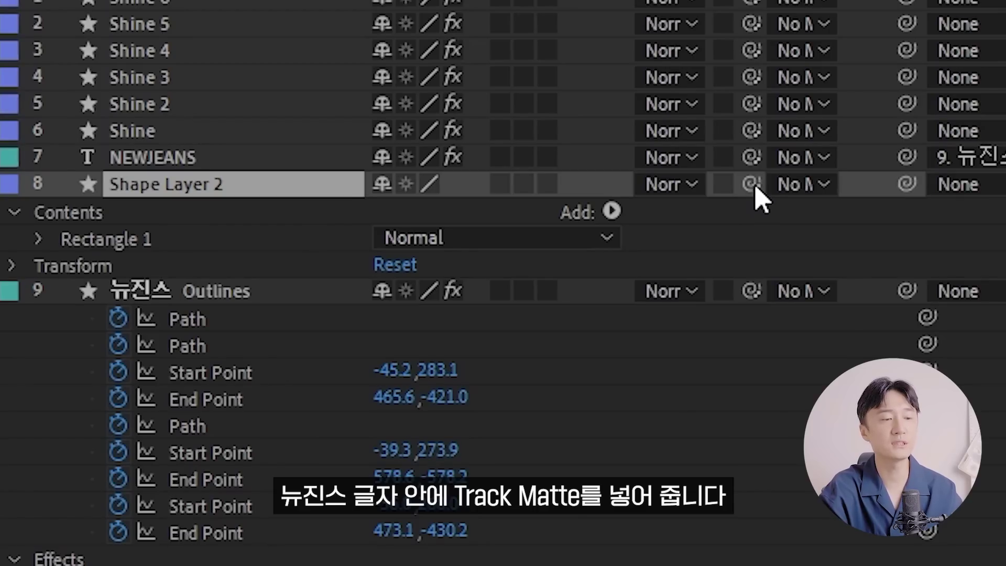
# Track-matte Shape Layer 2's white box to the 뉴진스 layer and set it to Soft Light.
pyautogui.moveTo(755, 189); pyautogui.dragTo(247, 287)
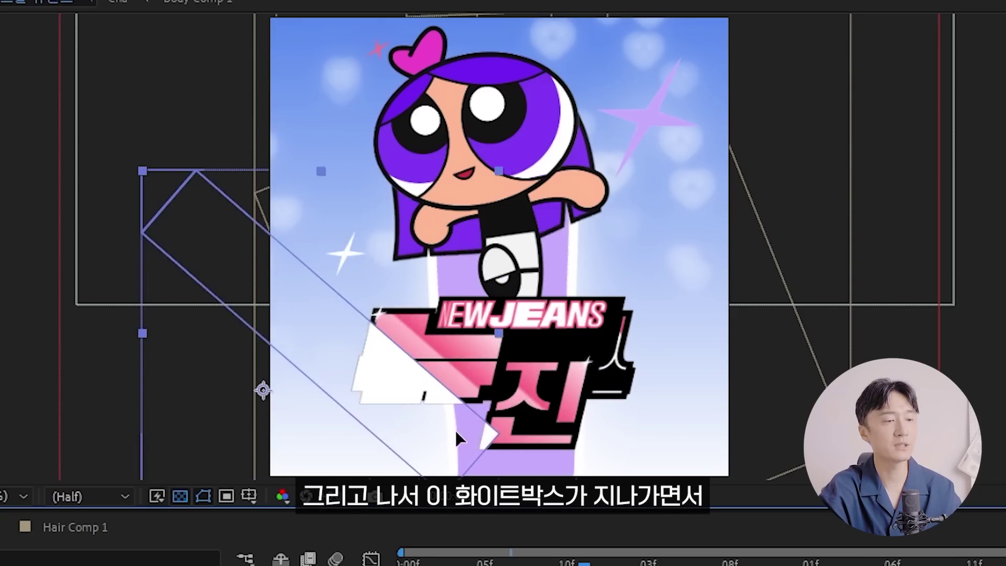
pyautogui.click(226, 504)
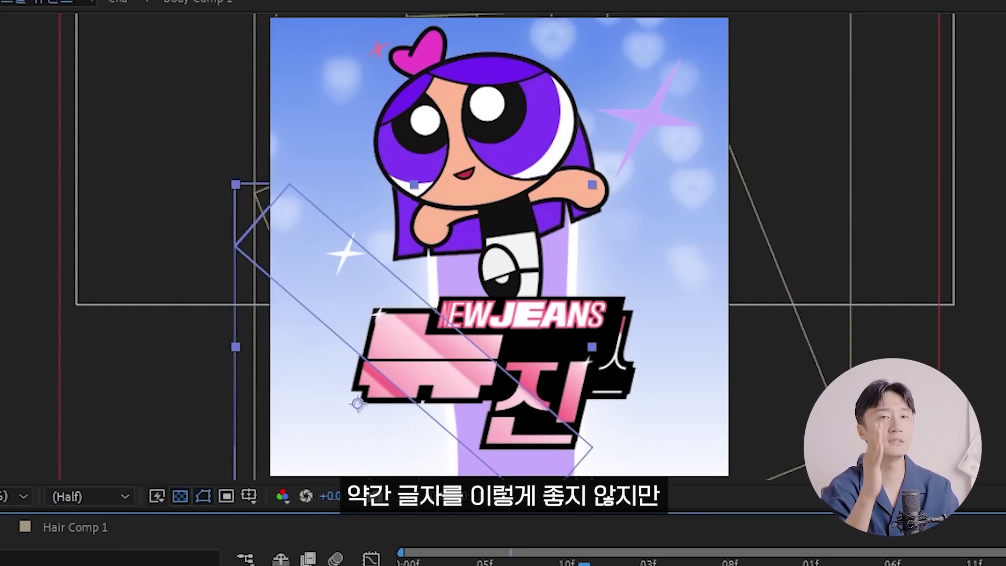